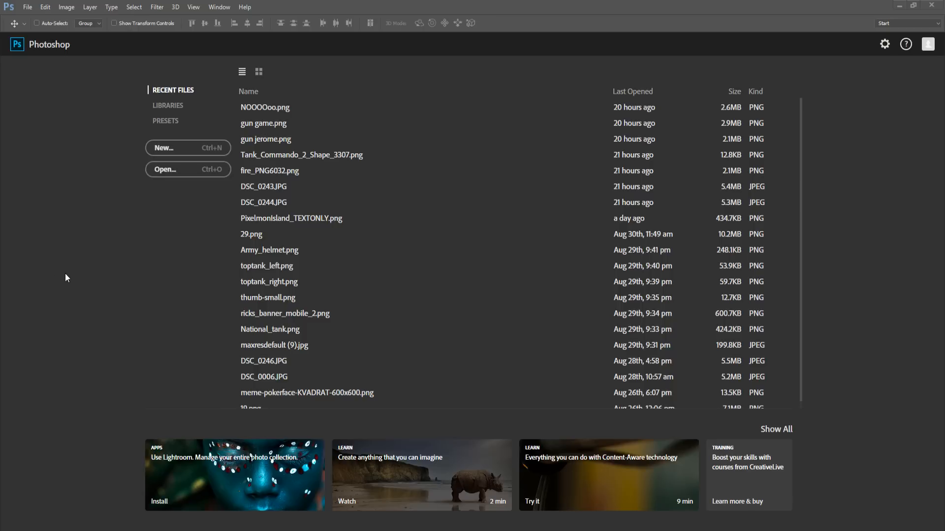
Step: Create a new Film & Video document at the HDV/HDTV 720p size, 1280 × 720 pixels, with a white background
{"action": "left_click", "coordinate": [178, 148]}
{"action": "key", "text": "Escape"}
{"action": "left_click", "coordinate": [155, 149]}
{"action": "left_click", "coordinate": [240, 183]}
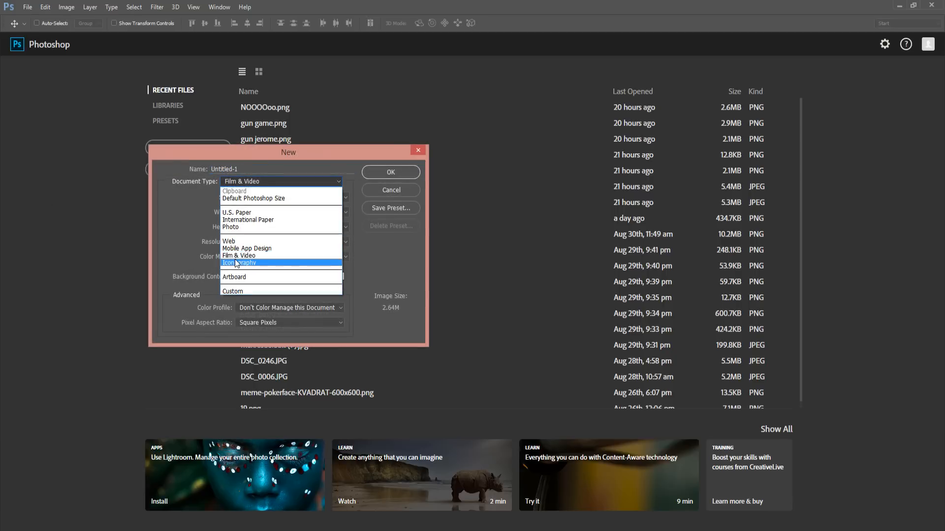
{"action": "left_click", "coordinate": [237, 256]}
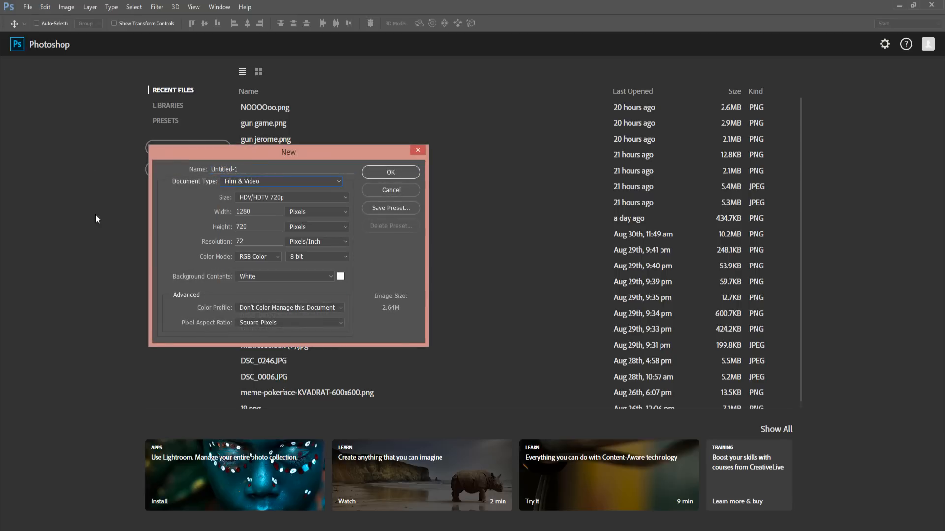
{"action": "left_click", "coordinate": [253, 198]}
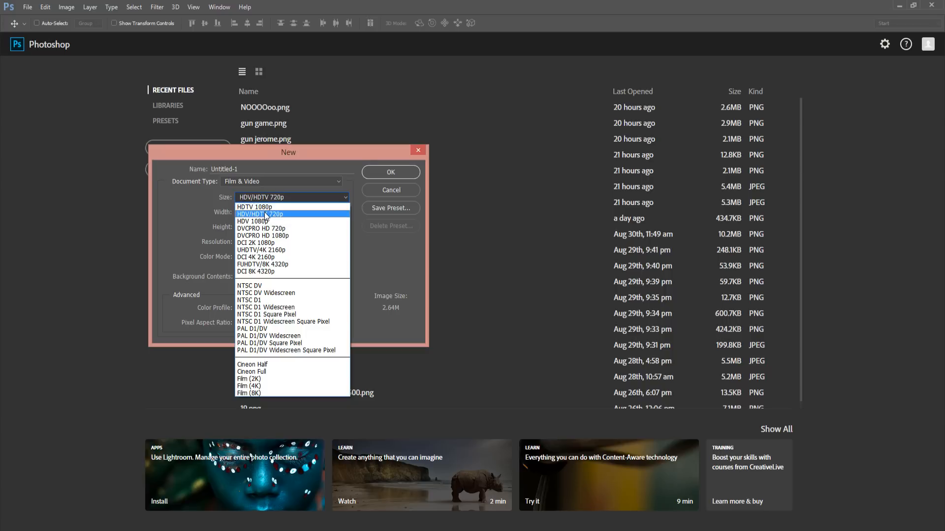
{"action": "left_click", "coordinate": [285, 215]}
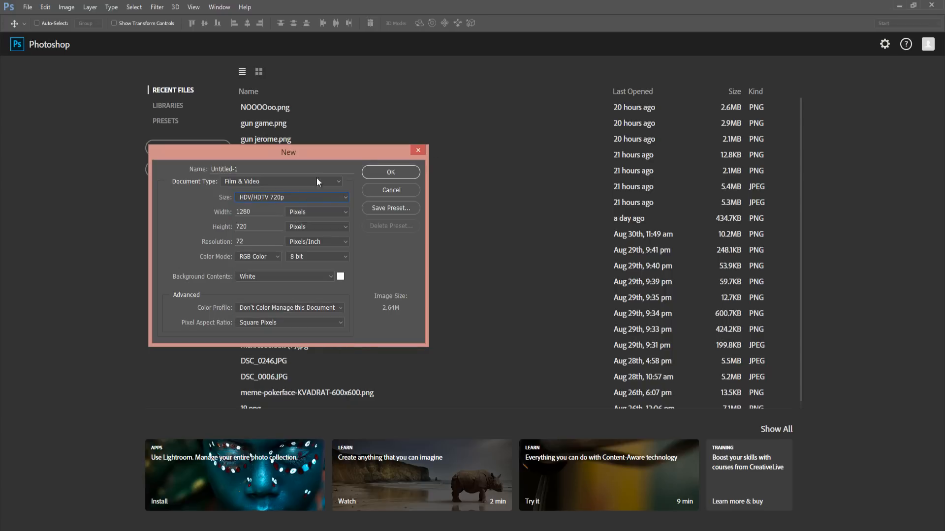
{"action": "left_click", "coordinate": [373, 173]}
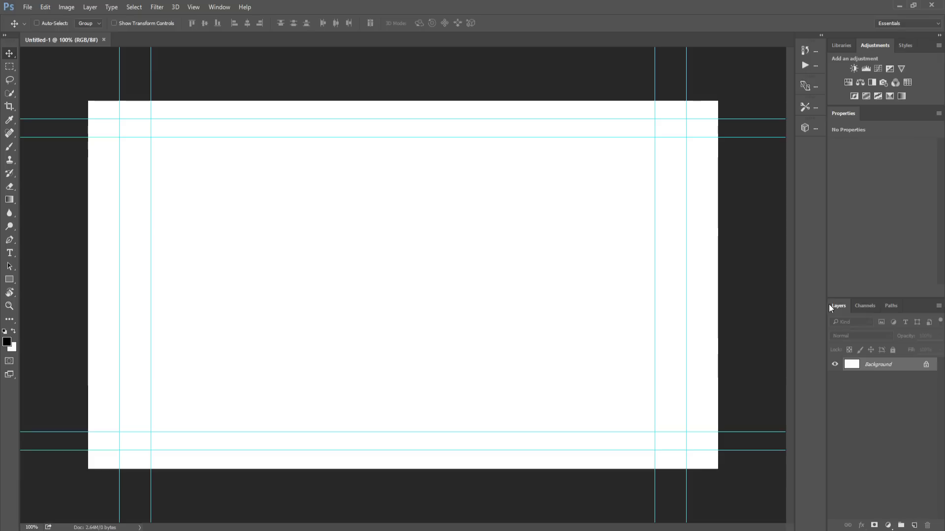
{"action": "left_click", "coordinate": [220, 9]}
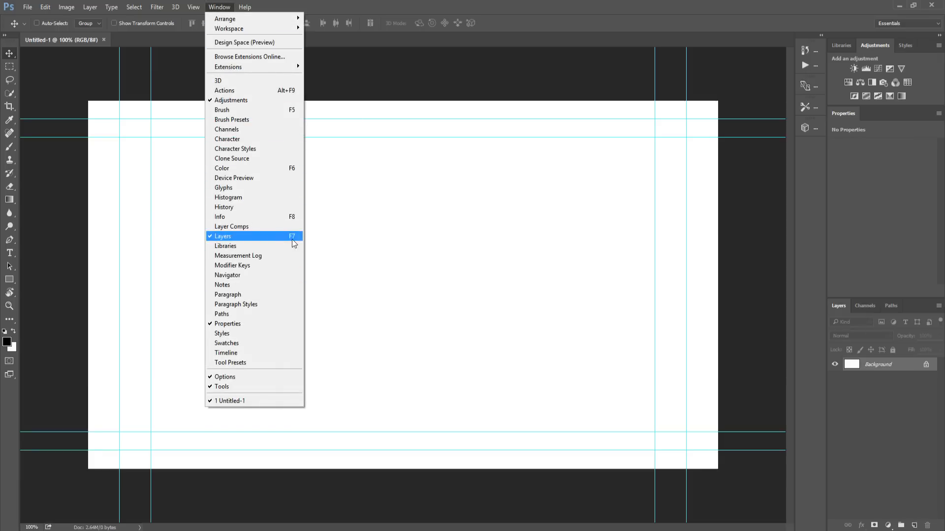
{"action": "left_click", "coordinate": [408, 250]}
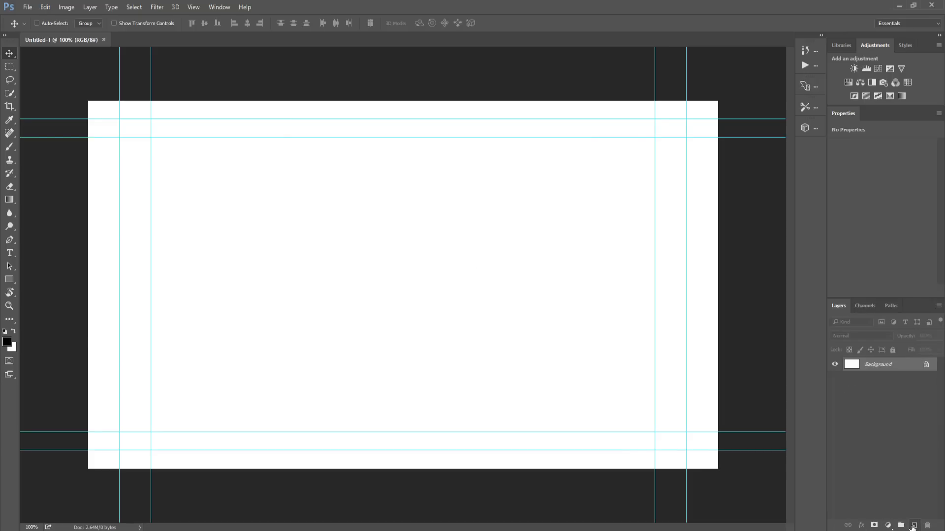
Step: Add several blank layers above the Background and undo all of them except the first
{"action": "left_click", "coordinate": [913, 525]}
{"action": "left_click", "coordinate": [913, 525]}
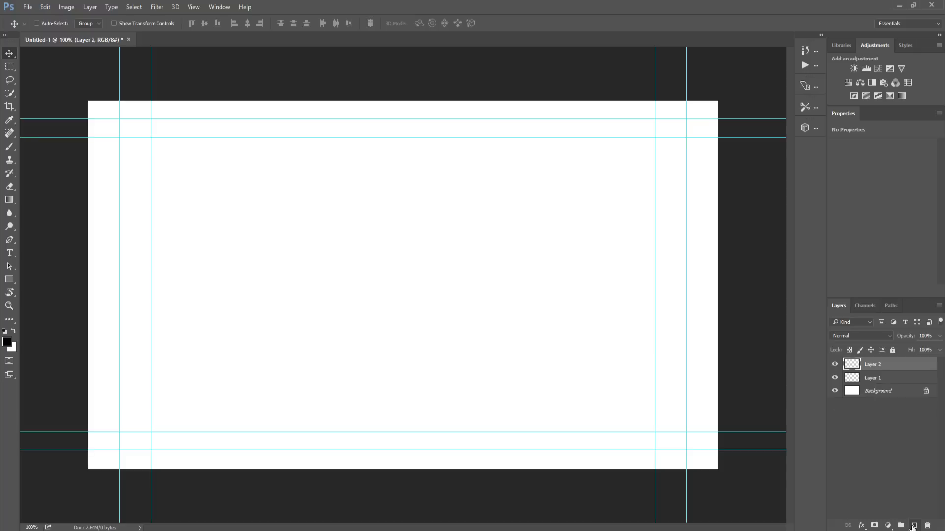
{"action": "left_click", "coordinate": [913, 525]}
{"action": "left_click", "coordinate": [913, 525]}
{"action": "left_click", "coordinate": [913, 525]}
{"action": "left_click", "coordinate": [913, 525]}
{"action": "left_click", "coordinate": [914, 525]}
{"action": "key", "text": "ctrl+alt+z"}
{"action": "key", "text": "ctrl+alt+z"}
{"action": "key", "text": "ctrl+alt+z"}
{"action": "key", "text": "ctrl+alt+z"}
{"action": "key", "text": "ctrl+alt+z"}
{"action": "key", "text": "ctrl+alt+z"}
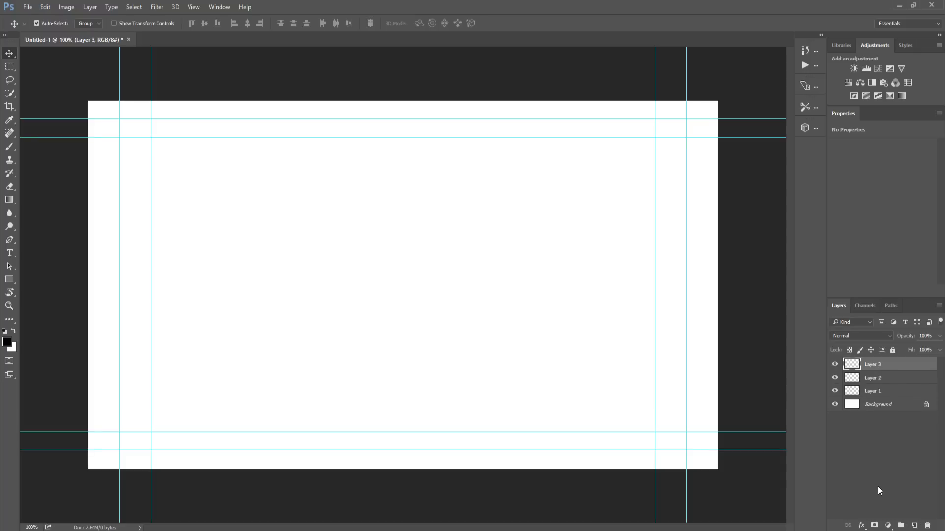
Step: Create a layer group holding Layer 1 and a new blank layer, and toggle the group's collapsed view
{"action": "left_click", "coordinate": [900, 525]}
{"action": "left_click", "coordinate": [881, 378]}
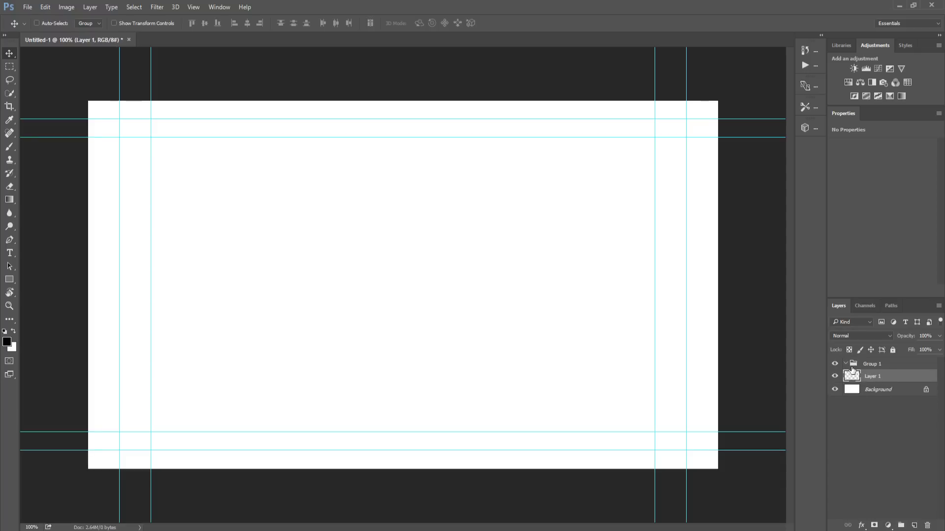
{"action": "left_click", "coordinate": [900, 476]}
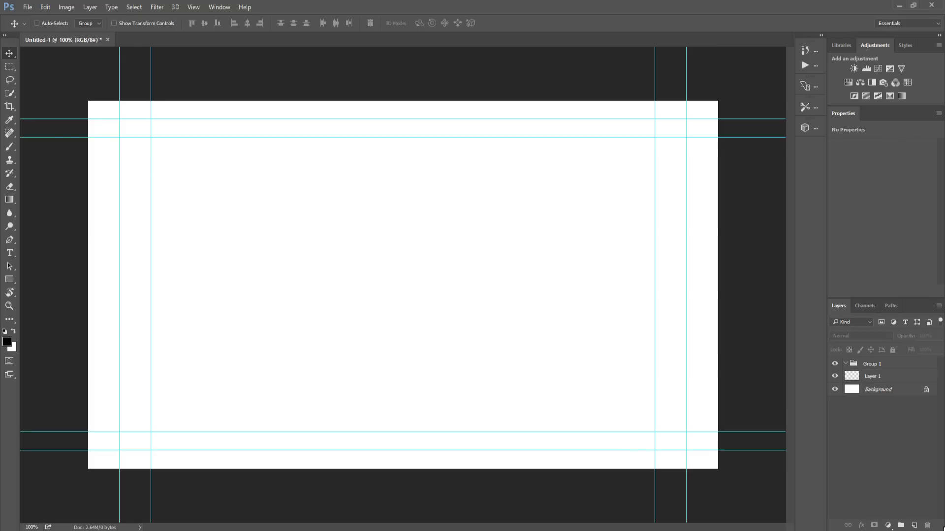
{"action": "left_click", "coordinate": [914, 526]}
{"action": "left_click", "coordinate": [890, 367]}
{"action": "left_click_drag", "start_coordinate": [880, 389], "coordinate": [885, 370]}
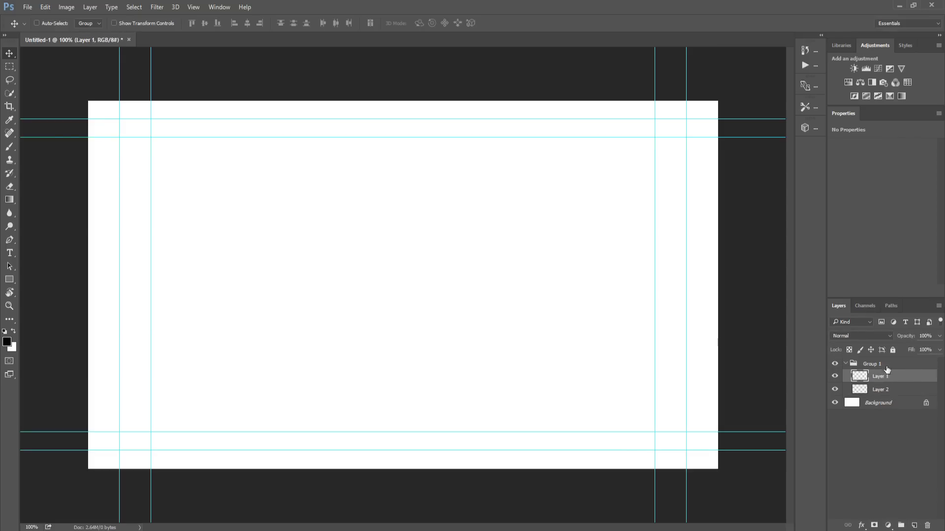
{"action": "left_click", "coordinate": [842, 366]}
{"action": "left_click", "coordinate": [845, 365]}
{"action": "left_click", "coordinate": [845, 366]}
Step: Undo the layer group and its extra blank layer, keeping only Layer 1 above the Background
{"action": "key", "text": "ctrl+alt+z"}
{"action": "key", "text": "ctrl+alt+z"}
{"action": "key", "text": "ctrl+alt+z"}
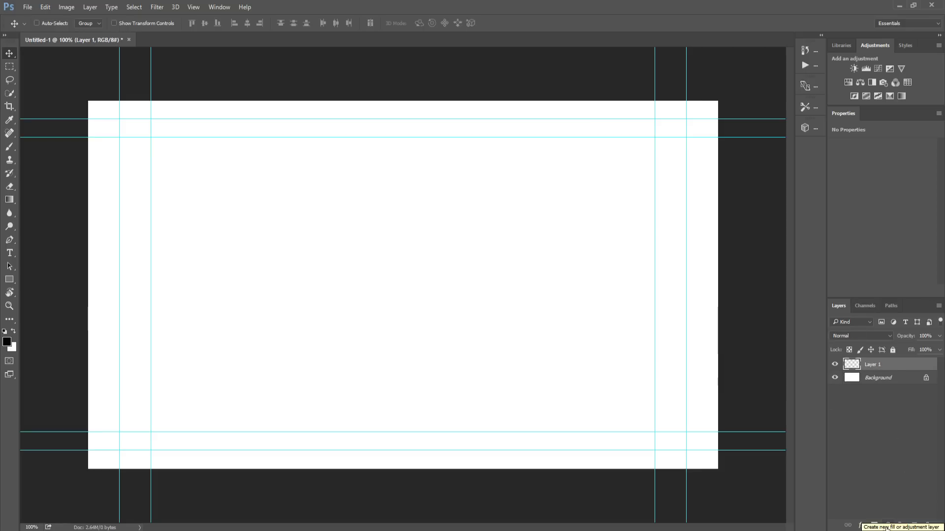
Step: Try a Brightness/Contrast adjustment layer above Layer 1 with brightness at 28, and remove it again
{"action": "left_click", "coordinate": [887, 526]}
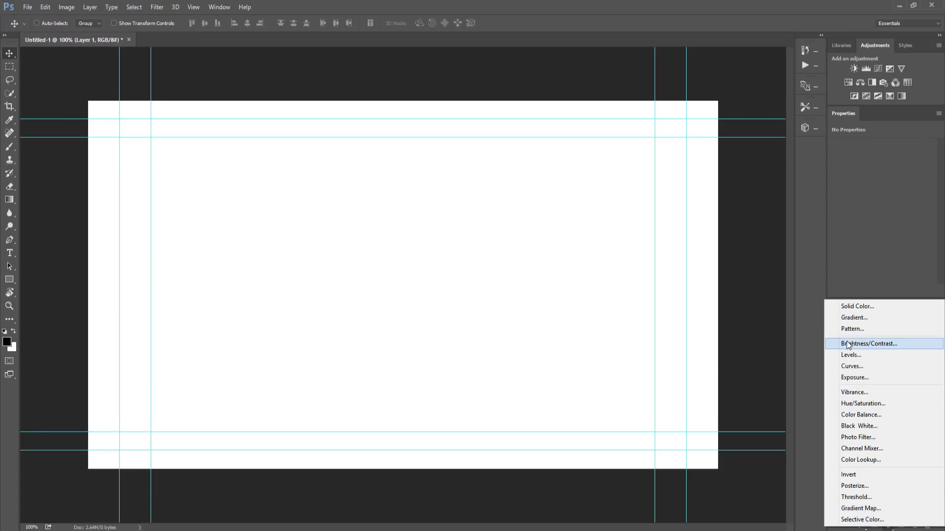
{"action": "left_click", "coordinate": [869, 344]}
{"action": "key", "text": "ctrl+z"}
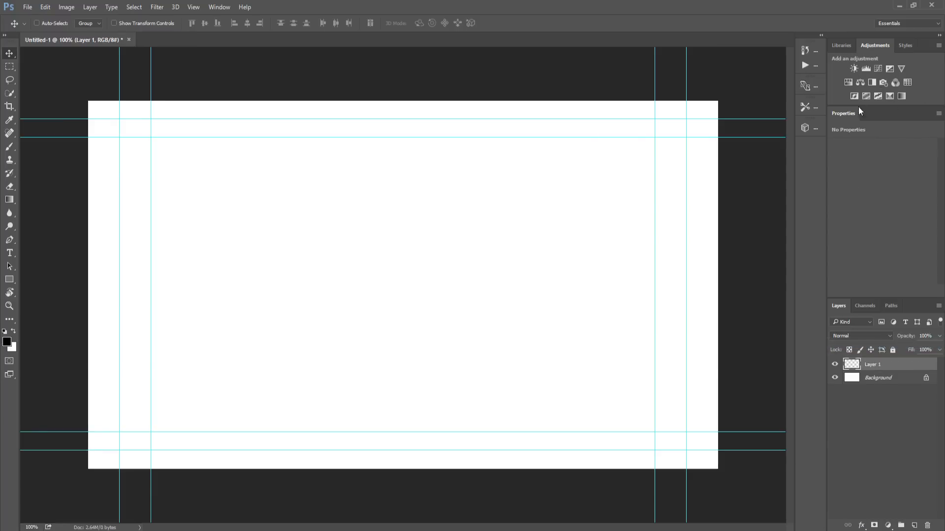
{"action": "left_click", "coordinate": [849, 69]}
{"action": "left_click_drag", "start_coordinate": [867, 175], "coordinate": [886, 174]}
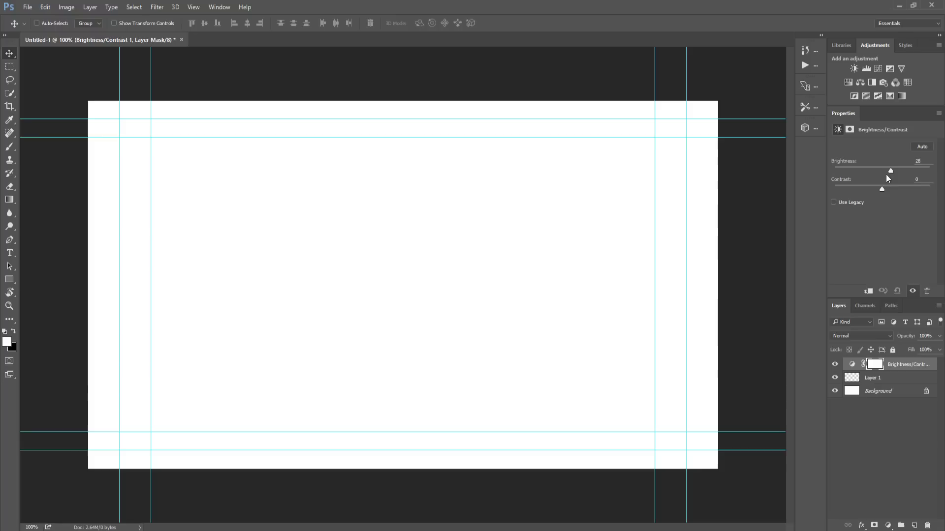
{"action": "key", "text": "Delete"}
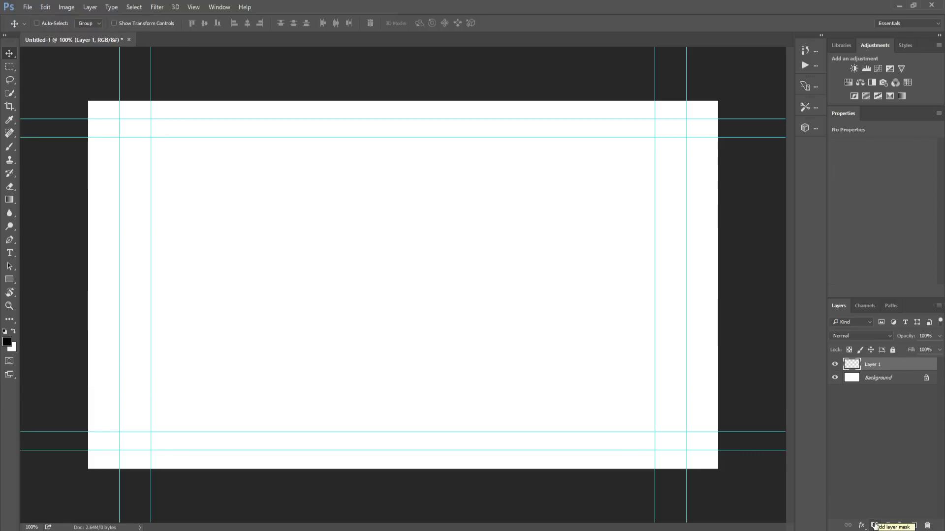
Step: Try adding a layer mask to Layer 1 and undo it
{"action": "left_click", "coordinate": [875, 525]}
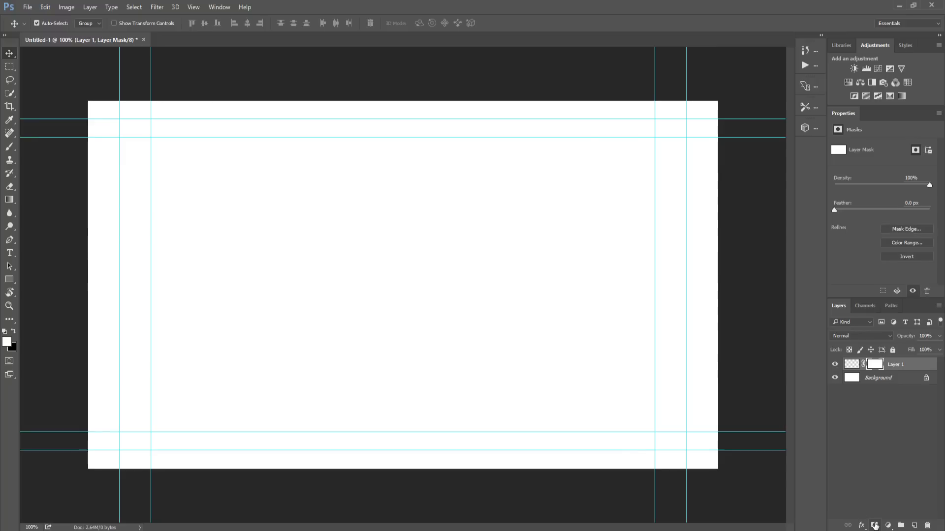
{"action": "key", "text": "ctrl+z"}
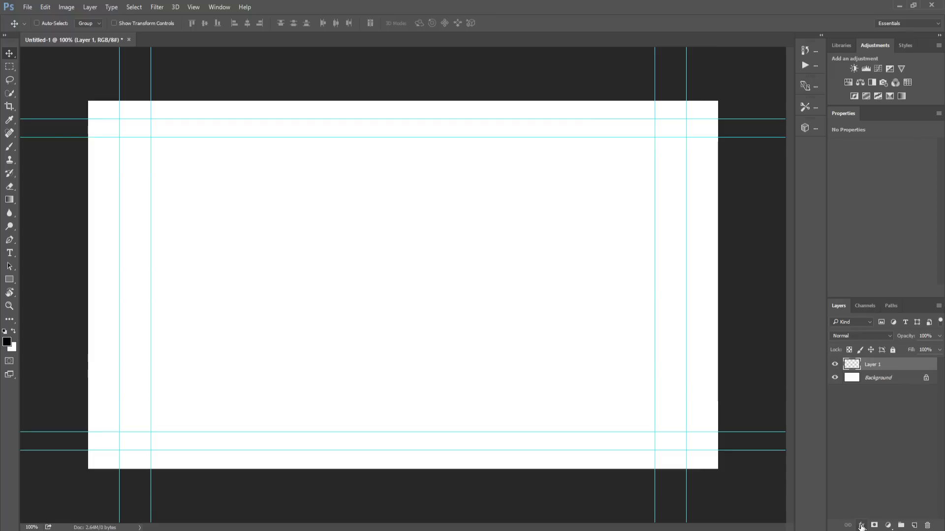
Step: Examine the layer effects and blending options available for Layer 1, leaving the Layer Style settings as they are
{"action": "left_click", "coordinate": [861, 526]}
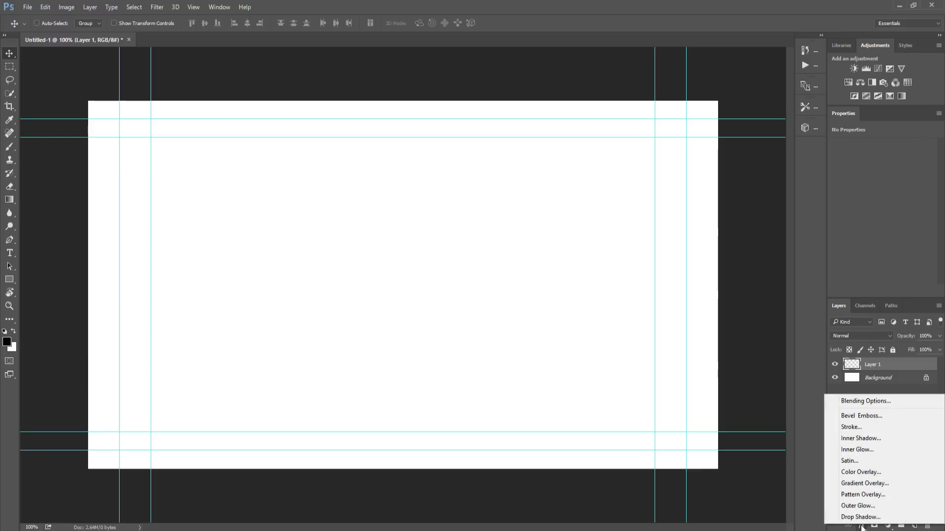
{"action": "left_click", "coordinate": [758, 392]}
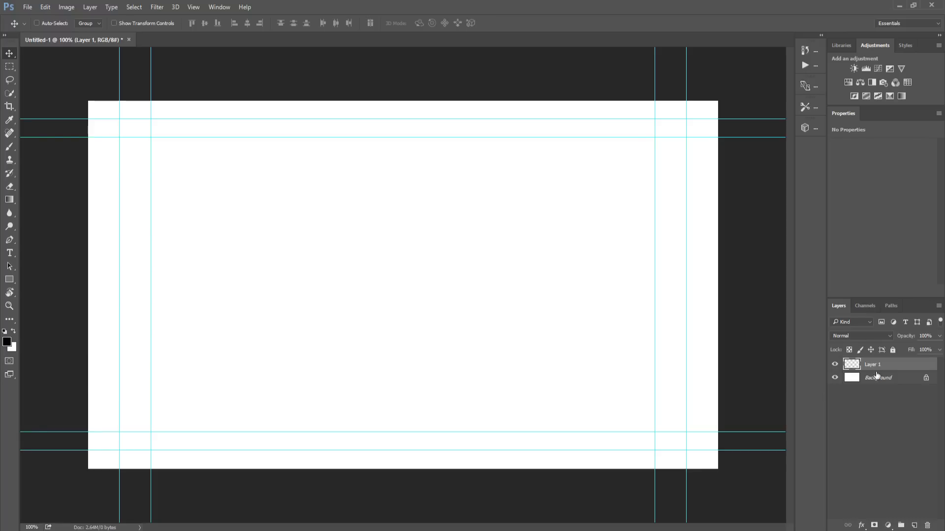
{"action": "double_click", "coordinate": [904, 371]}
{"action": "left_click_drag", "start_coordinate": [244, 173], "coordinate": [473, 156]}
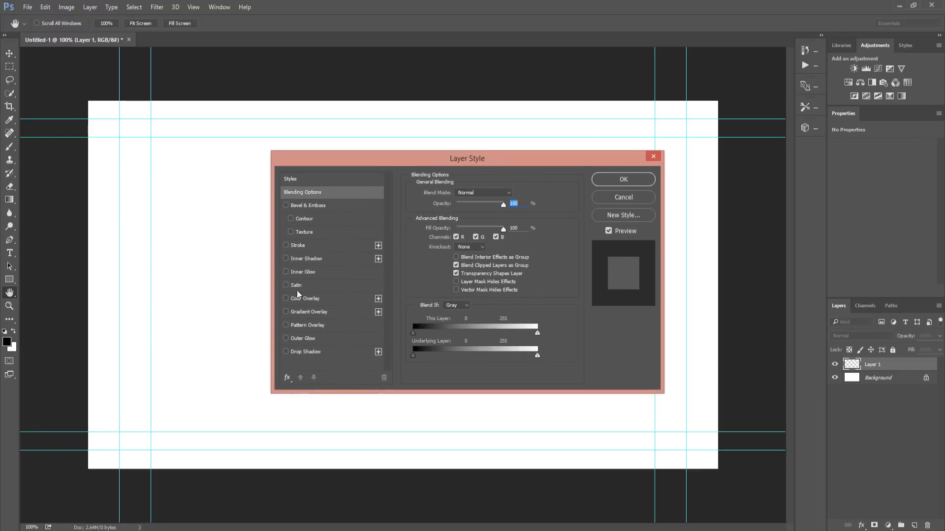
{"action": "left_click", "coordinate": [623, 179]}
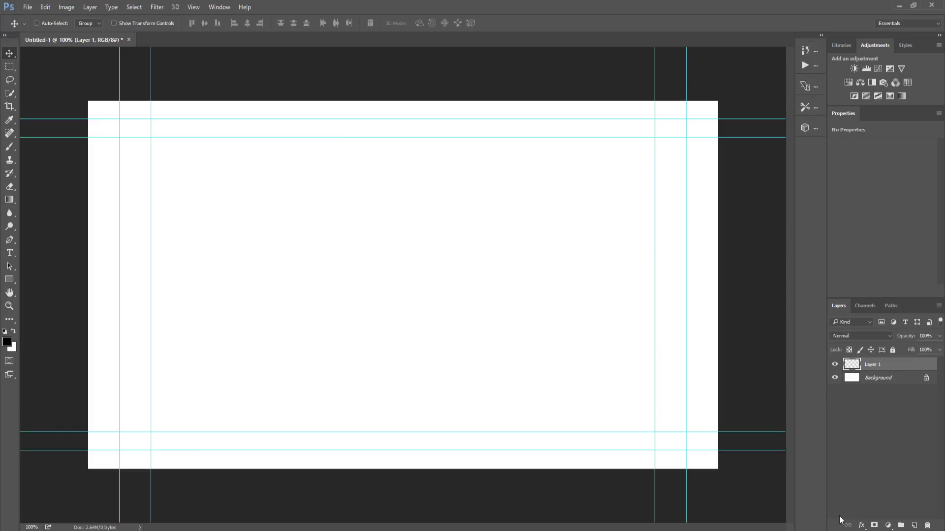
Step: Try locking Layer 1 completely and unlock it again
{"action": "left_click", "coordinate": [892, 349]}
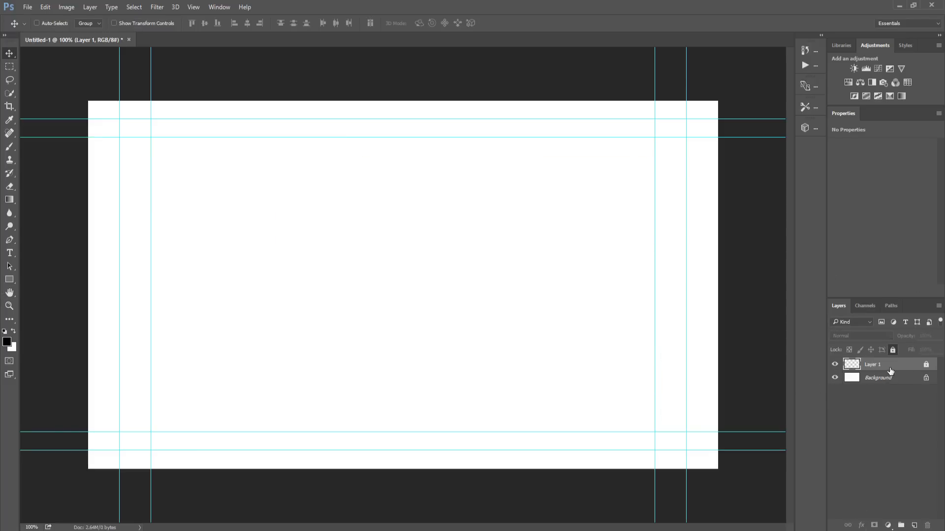
{"action": "left_click", "coordinate": [892, 350]}
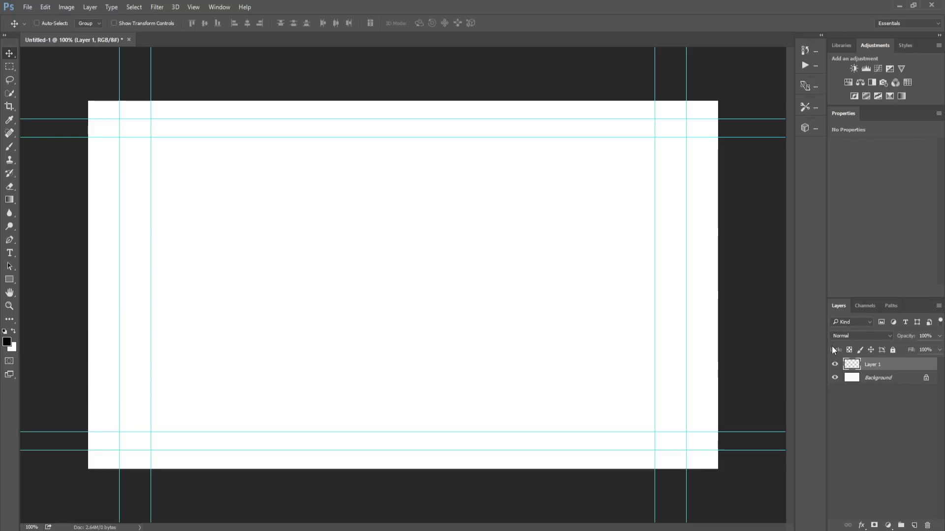
Step: Examine the opacity, fill and blend mode options of Layer 1, keeping it at Normal and 100%
{"action": "left_click", "coordinate": [940, 336]}
{"action": "left_click", "coordinate": [940, 350]}
{"action": "left_click_drag", "start_coordinate": [893, 365], "coordinate": [941, 364]}
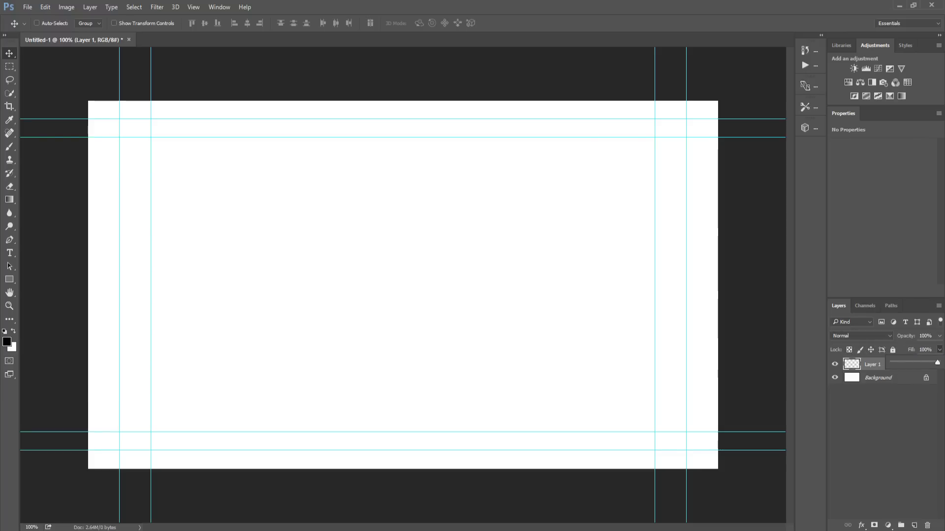
{"action": "left_click", "coordinate": [940, 338]}
{"action": "left_click", "coordinate": [873, 338]}
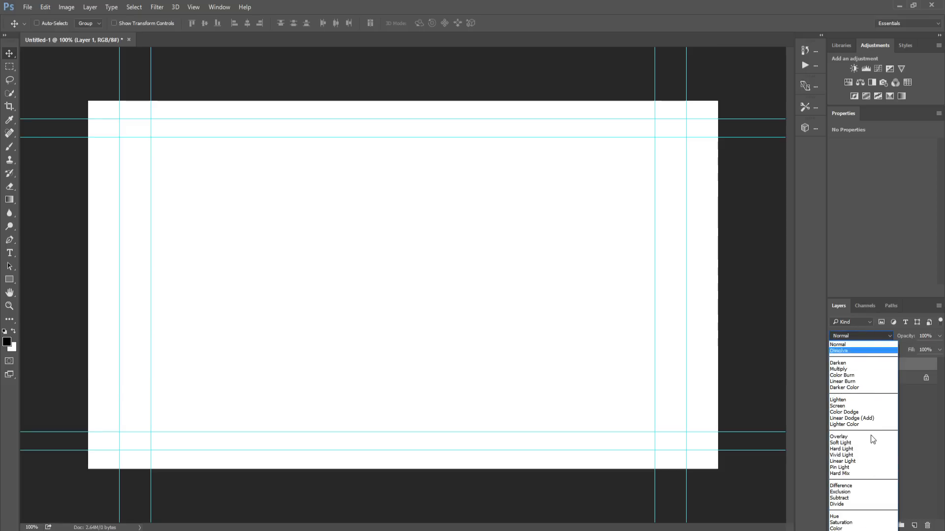
{"action": "left_click", "coordinate": [887, 340]}
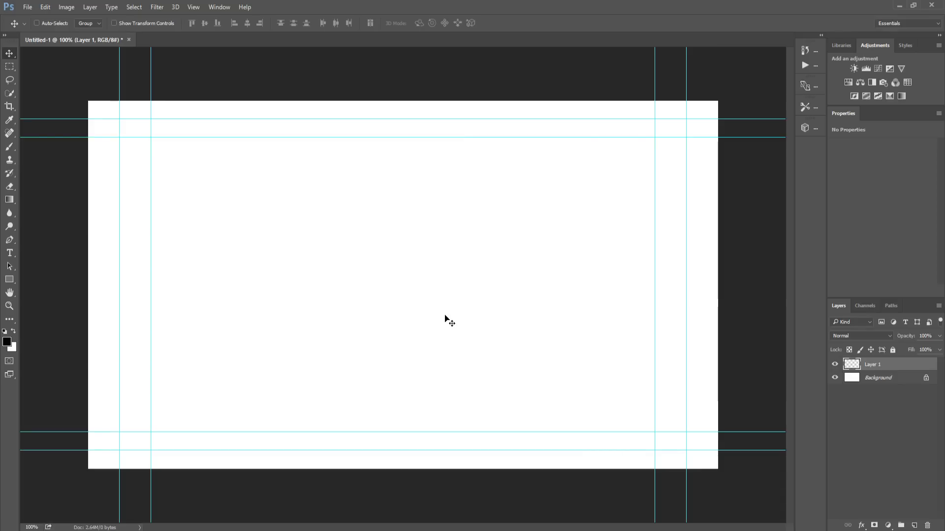
Step: Add the text "shellshock" on the canvas in black Cartoonist Kooky at 150 pt
{"action": "key", "text": "t"}
{"action": "key", "text": "v"}
{"action": "key", "text": "t"}
{"action": "key", "text": "v"}
{"action": "key", "text": "t"}
{"action": "left_click", "coordinate": [156, 334]}
{"action": "type", "text": "S"}
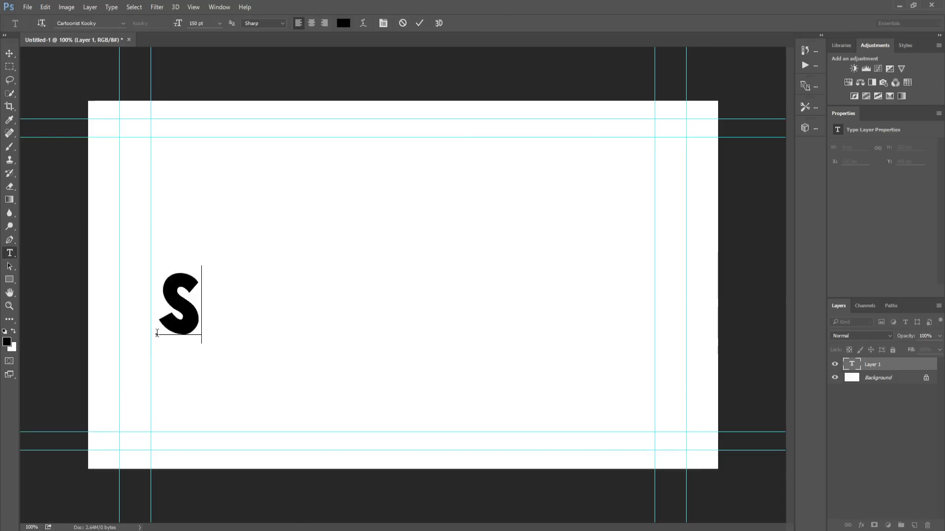
{"action": "type", "text": "HELLSHOCK"}
{"action": "key", "text": "ctrl+Return"}
Step: Move the shellshock text to the canvas's lower-left corner, enlarge it across most of the width and tilt it about 1.2° clockwise
{"action": "key", "text": "v"}
{"action": "left_click_drag", "start_coordinate": [447, 287], "coordinate": [378, 410]}
{"action": "key", "text": "ctrl+t"}
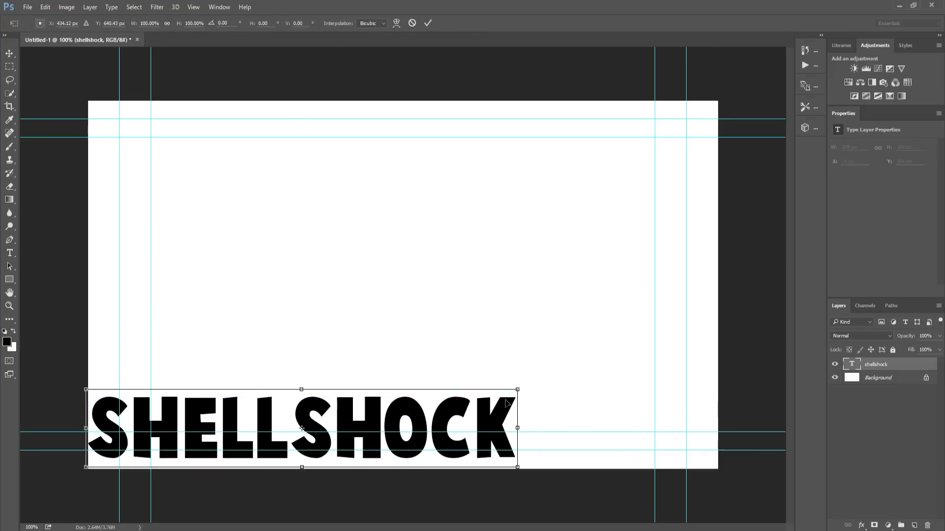
{"action": "left_click_drag", "start_coordinate": [524, 388], "coordinate": [340, 447]}
{"action": "left_click_drag", "start_coordinate": [297, 435], "coordinate": [575, 429]}
{"action": "key", "text": "Return"}
{"action": "key", "text": "ctrl+t"}
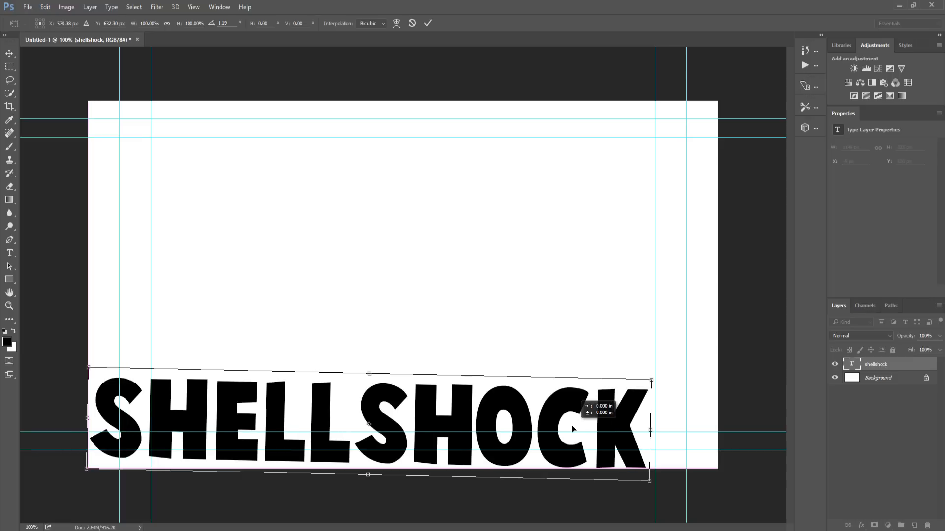
{"action": "left_click_drag", "start_coordinate": [659, 436], "coordinate": [658, 434]}
{"action": "key", "text": "Return"}
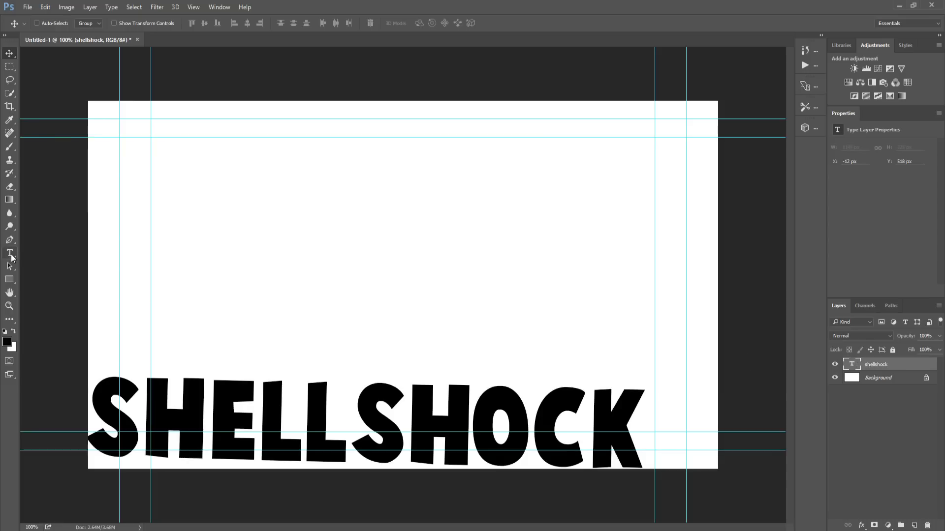
Step: Add the text "dad" as a separate text layer in the upper-left part of the canvas
{"action": "left_click", "coordinate": [11, 255]}
{"action": "left_click", "coordinate": [213, 265]}
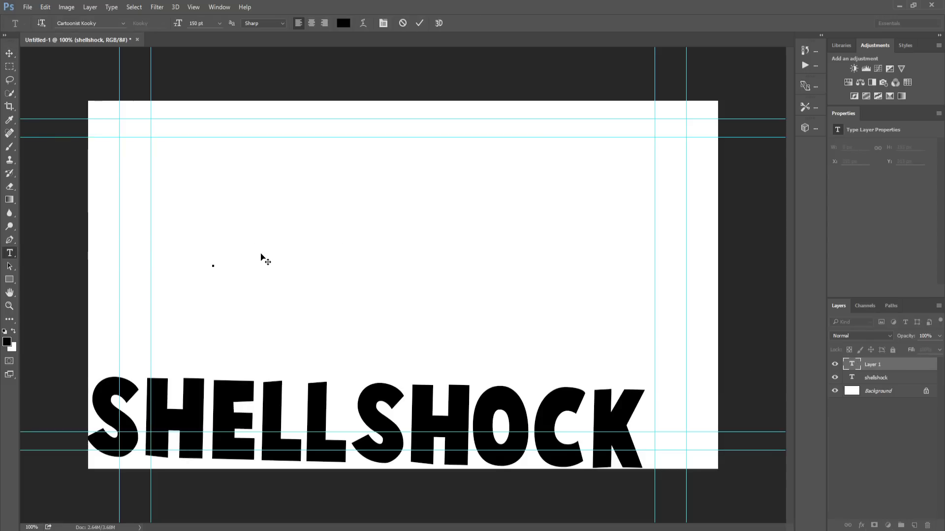
{"action": "type", "text": "dad"}
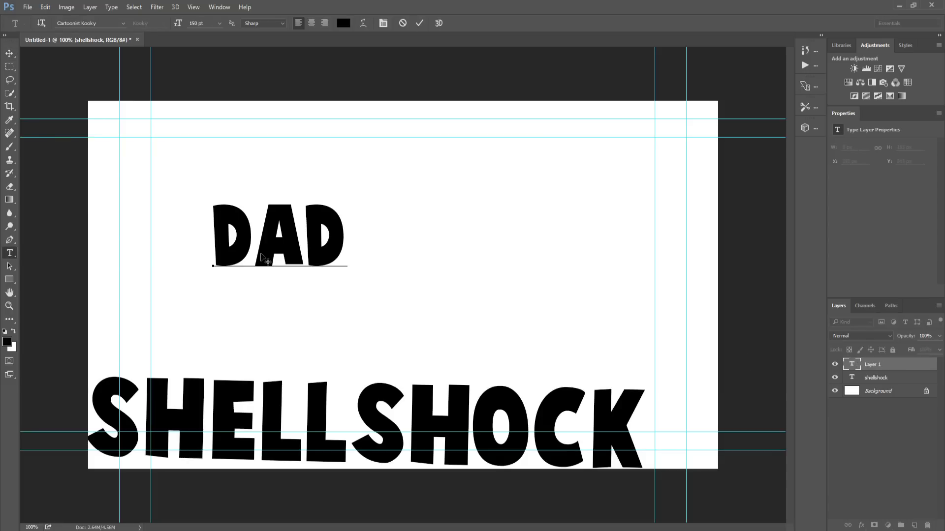
{"action": "key", "text": "ctrl+Return"}
{"action": "key", "text": "v"}
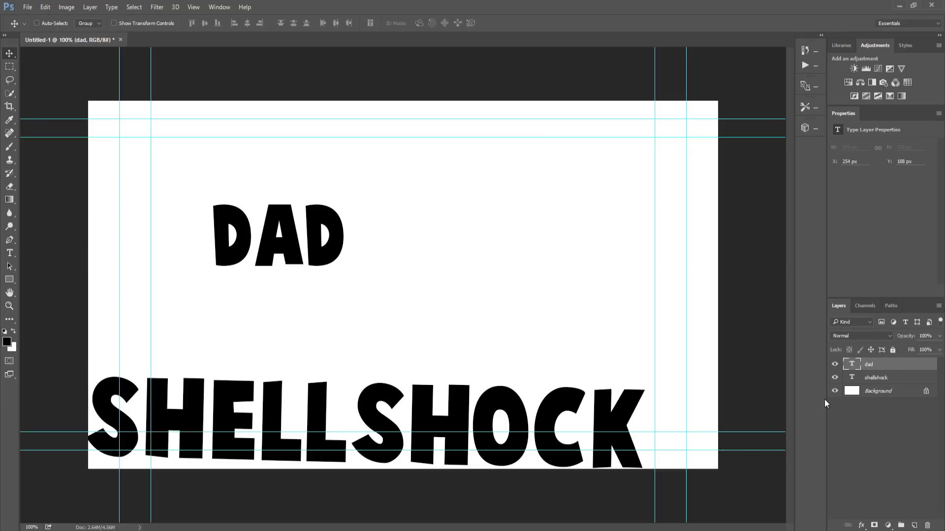
Step: Delete the dad text layer and open the layer style settings of the shellshock layer, clear of the lettering
{"action": "key", "text": "Delete"}
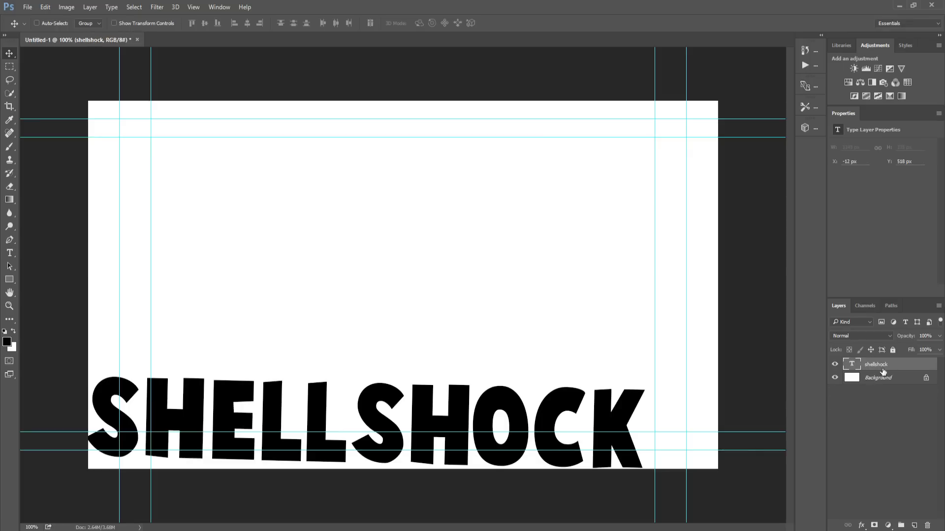
{"action": "double_click", "coordinate": [909, 364]}
{"action": "left_click_drag", "start_coordinate": [530, 149], "coordinate": [576, 98]}
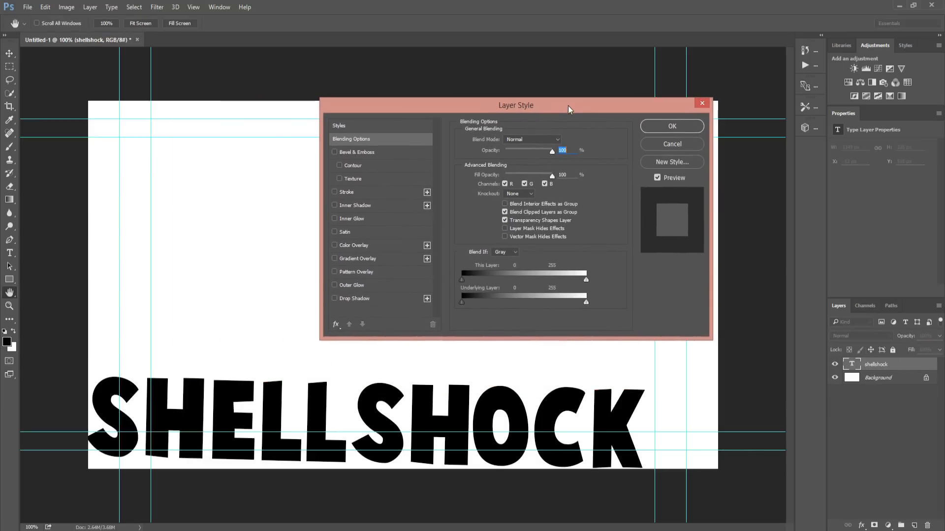
Step: Try the Bevel & Emboss, Stroke, Gradient Overlay and Color Overlay effects on the shellshock text, switching each off again
{"action": "left_click", "coordinate": [334, 153]}
{"action": "left_click", "coordinate": [334, 152]}
{"action": "left_click", "coordinate": [335, 153]}
{"action": "left_click", "coordinate": [334, 153]}
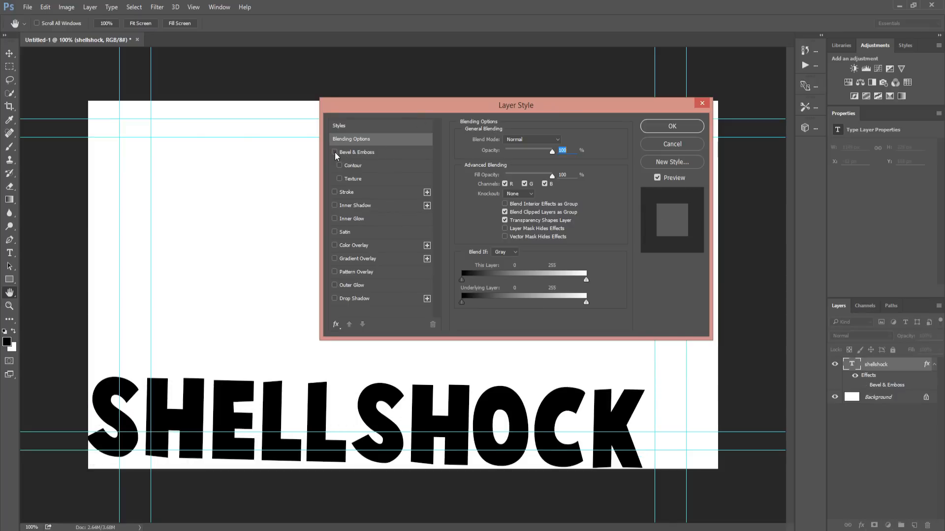
{"action": "left_click", "coordinate": [336, 192]}
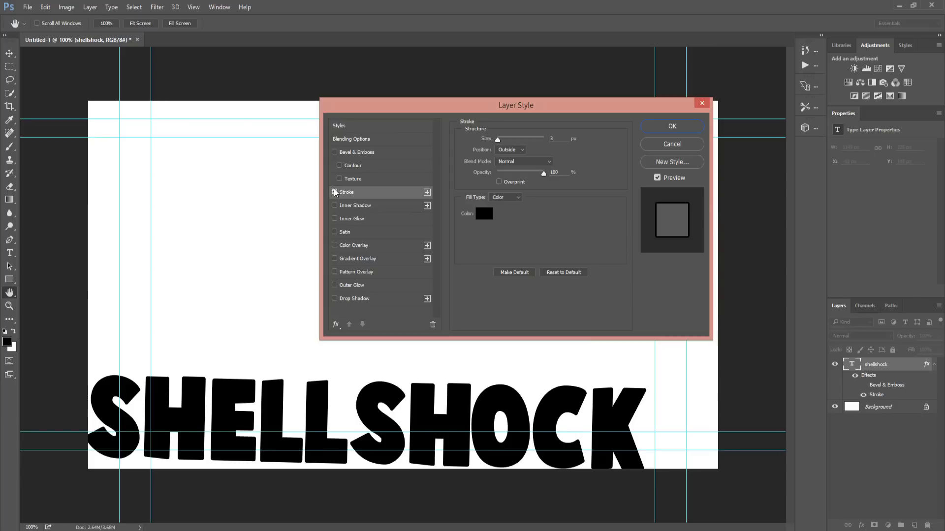
{"action": "left_click", "coordinate": [333, 192]}
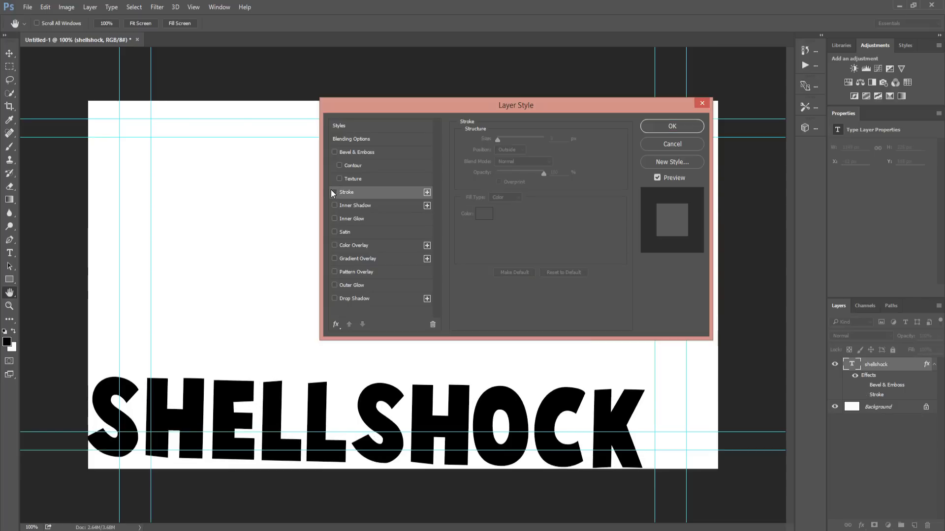
{"action": "left_click", "coordinate": [334, 258]}
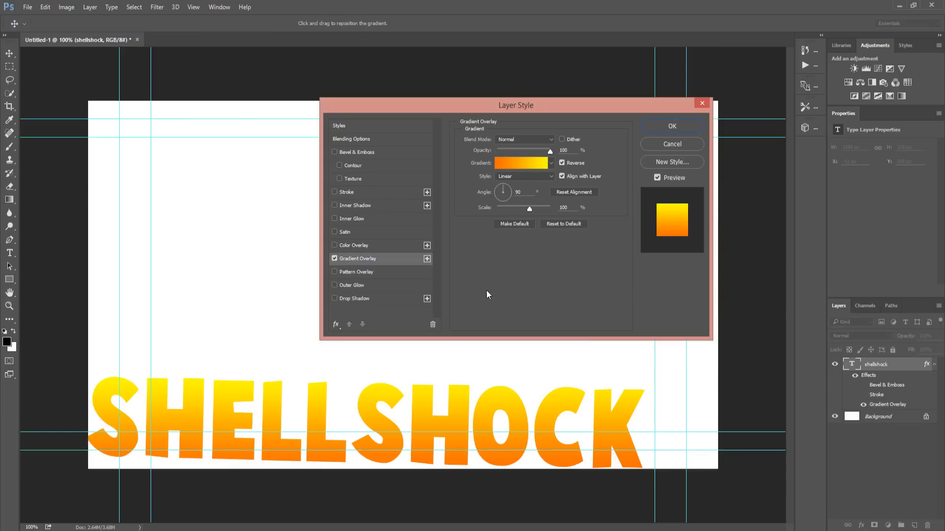
{"action": "left_click", "coordinate": [334, 259]}
{"action": "left_click", "coordinate": [334, 245]}
{"action": "left_click", "coordinate": [334, 246]}
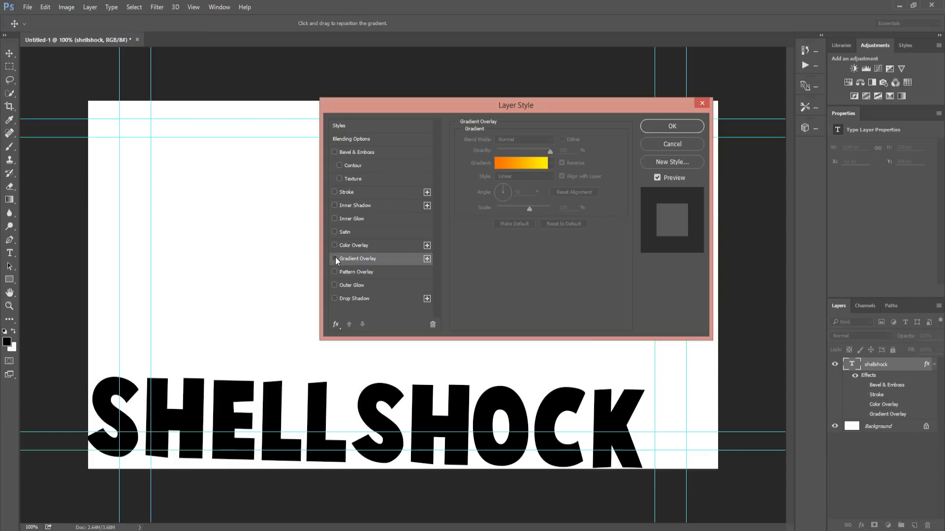
Step: Give the shellshock text a gradient overlay using the rainbow Spectrum preset
{"action": "left_click", "coordinate": [335, 258]}
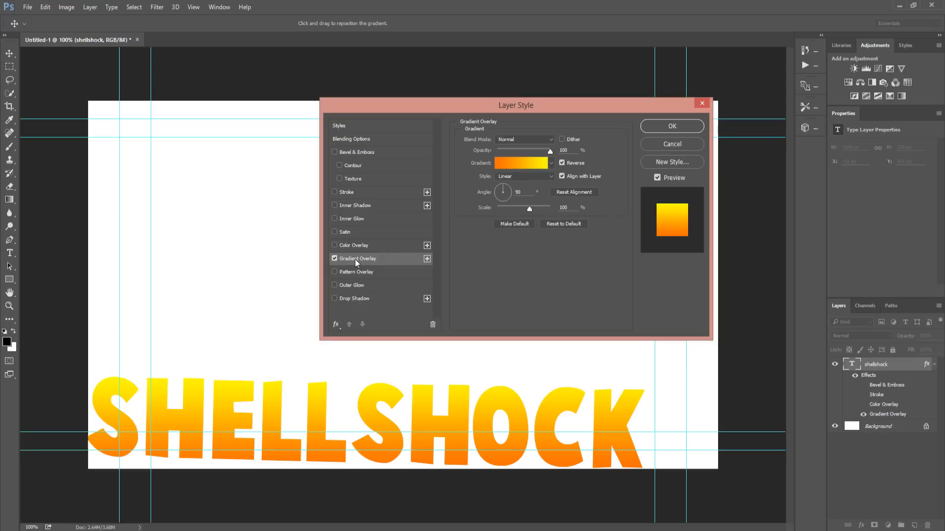
{"action": "left_click", "coordinate": [521, 164]}
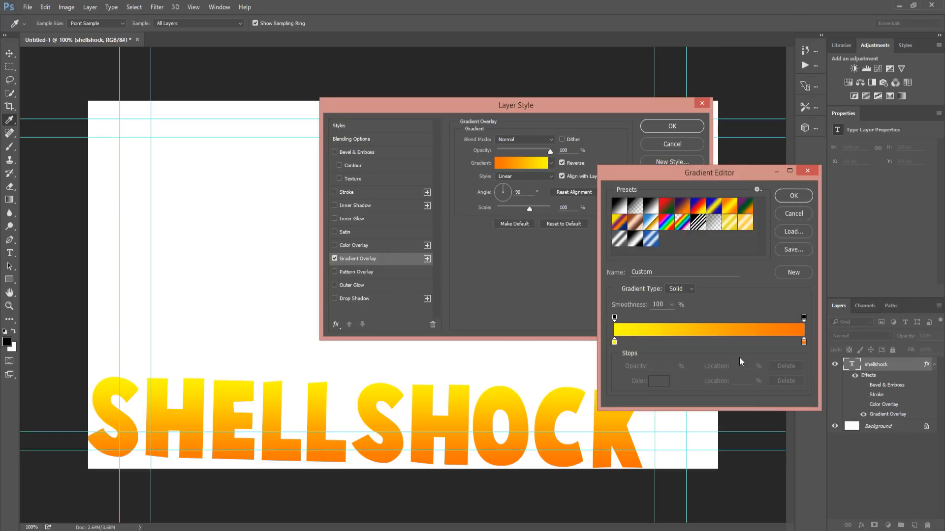
{"action": "left_click", "coordinate": [703, 207]}
{"action": "left_click", "coordinate": [668, 209]}
{"action": "left_click", "coordinate": [635, 240]}
{"action": "left_click", "coordinate": [729, 224]}
{"action": "left_click", "coordinate": [621, 239]}
{"action": "left_click", "coordinate": [681, 224]}
{"action": "left_click", "coordinate": [665, 224]}
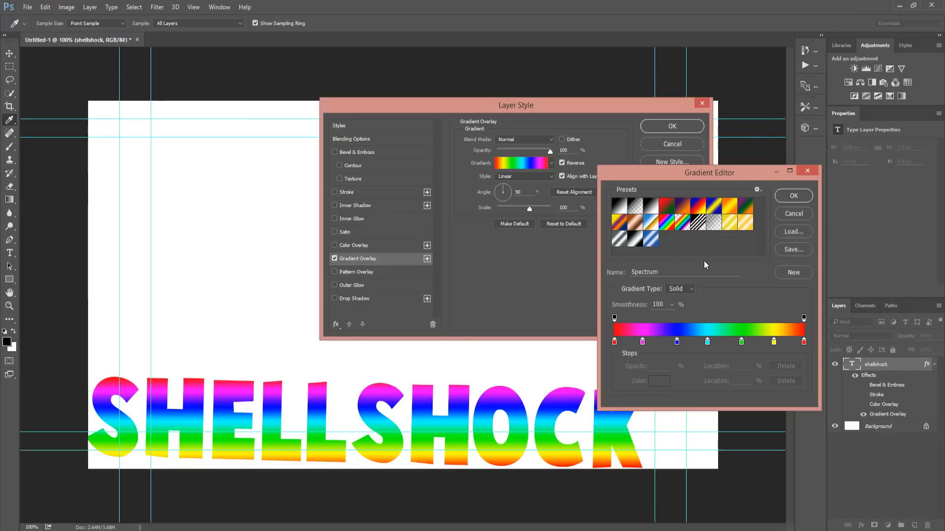
{"action": "left_click", "coordinate": [793, 195]}
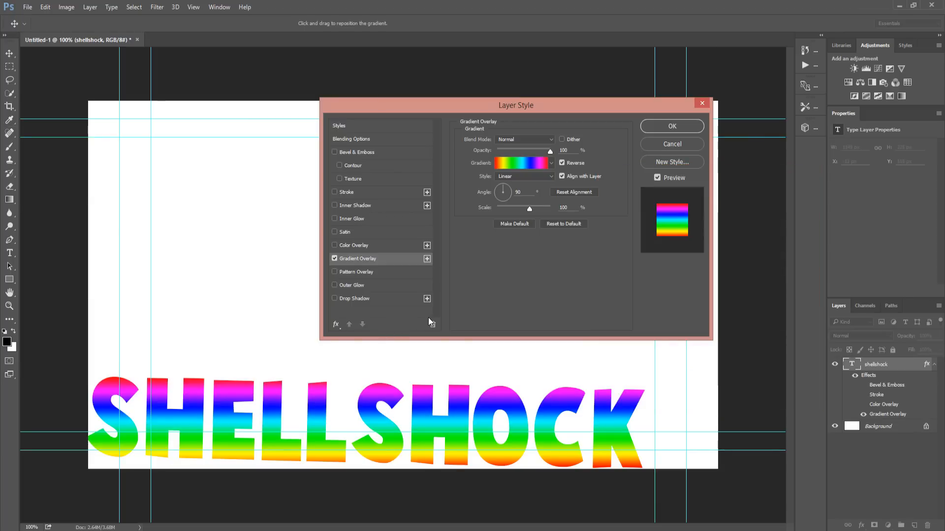
Step: Try the Radial, Reflected and Diamond styles for the gradient overlay, returning it to Linear
{"action": "mouse_move", "coordinate": [518, 215]}
{"action": "left_mouse_down"}
{"action": "mouse_move", "coordinate": [480, 211]}
{"action": "mouse_move", "coordinate": [518, 212]}
{"action": "left_mouse_up"}
{"action": "left_click", "coordinate": [518, 178]}
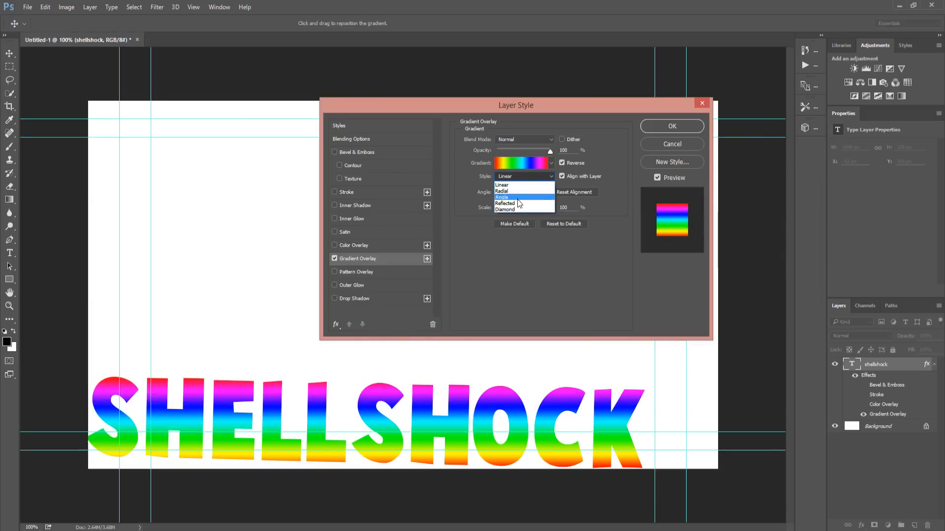
{"action": "left_click", "coordinate": [507, 191]}
{"action": "mouse_move", "coordinate": [531, 208]}
{"action": "left_mouse_down"}
{"action": "mouse_move", "coordinate": [577, 213]}
{"action": "mouse_move", "coordinate": [518, 212]}
{"action": "mouse_move", "coordinate": [553, 221]}
{"action": "mouse_move", "coordinate": [529, 209]}
{"action": "left_mouse_up"}
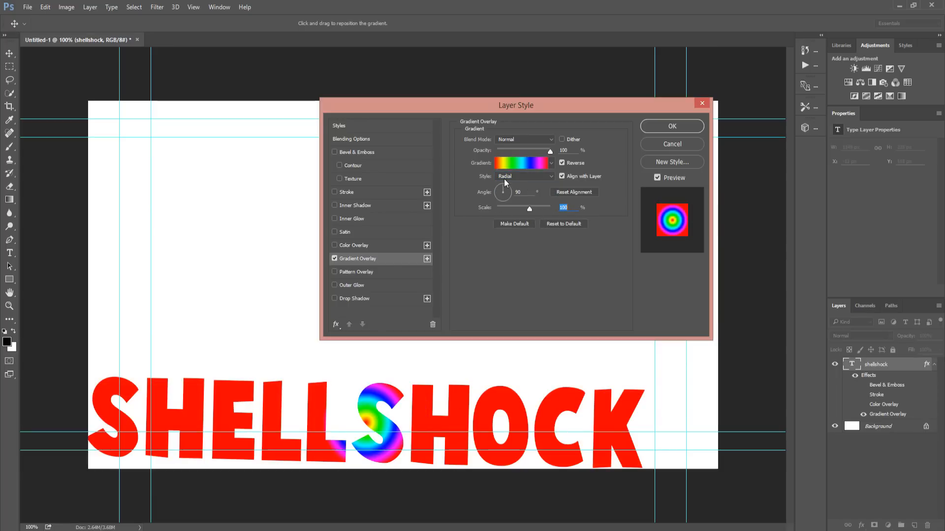
{"action": "left_click", "coordinate": [505, 178]}
{"action": "left_click", "coordinate": [508, 205]}
{"action": "left_click", "coordinate": [511, 177]}
{"action": "left_click", "coordinate": [515, 211]}
{"action": "left_click", "coordinate": [523, 179]}
{"action": "left_click", "coordinate": [529, 185]}
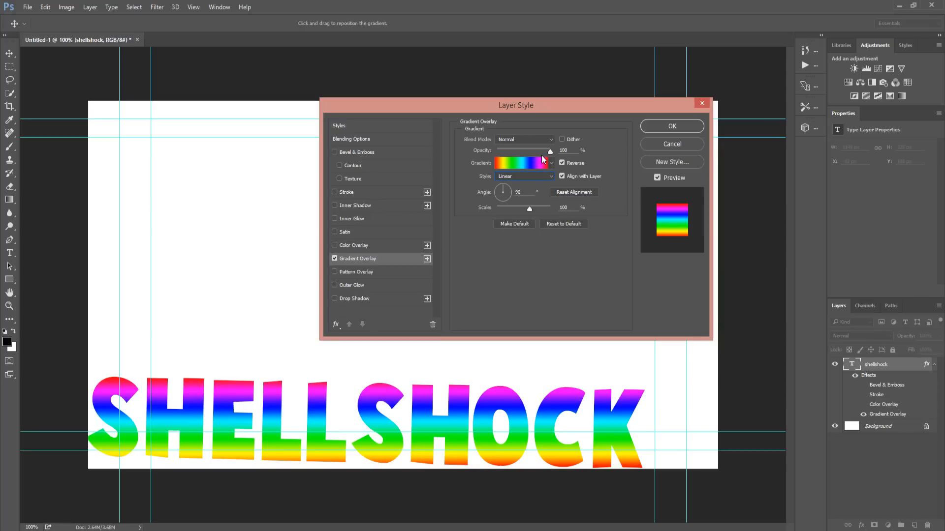
Step: Compare the gradient overlay with and without Reverse, leaving Reverse turned off
{"action": "left_click", "coordinate": [562, 164]}
{"action": "left_click", "coordinate": [562, 164]}
{"action": "left_click", "coordinate": [561, 164]}
{"action": "left_click", "coordinate": [561, 164]}
{"action": "left_click", "coordinate": [562, 164]}
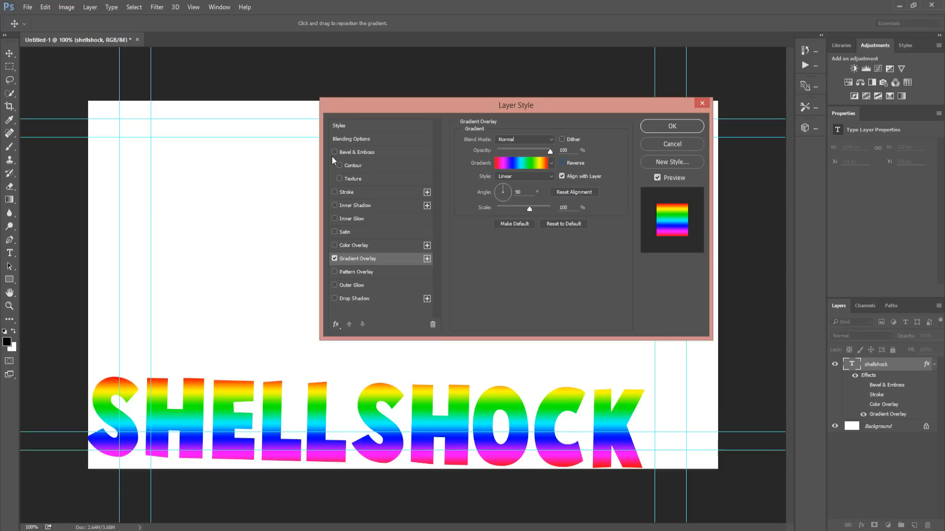
Step: Add a thin black stroke on the outside of the shellshock text at 100% opacity
{"action": "left_click", "coordinate": [349, 193]}
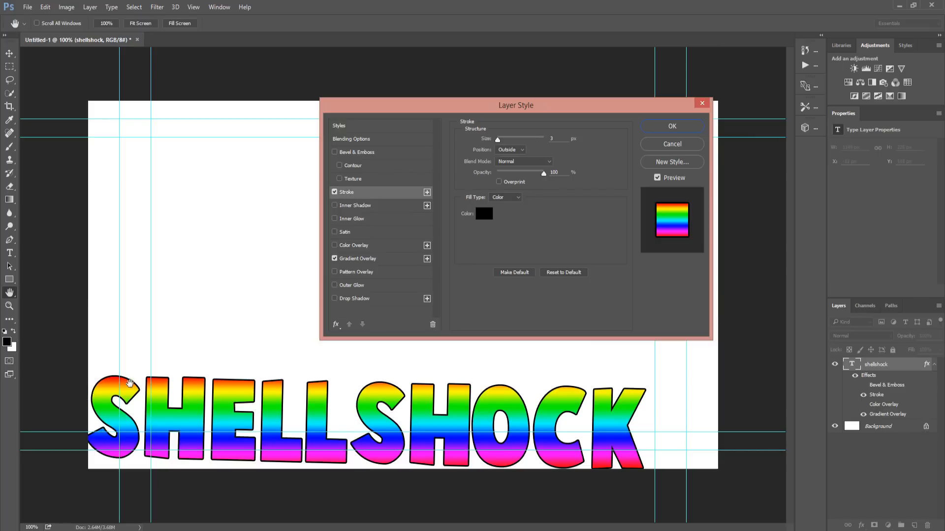
{"action": "left_click", "coordinate": [334, 192]}
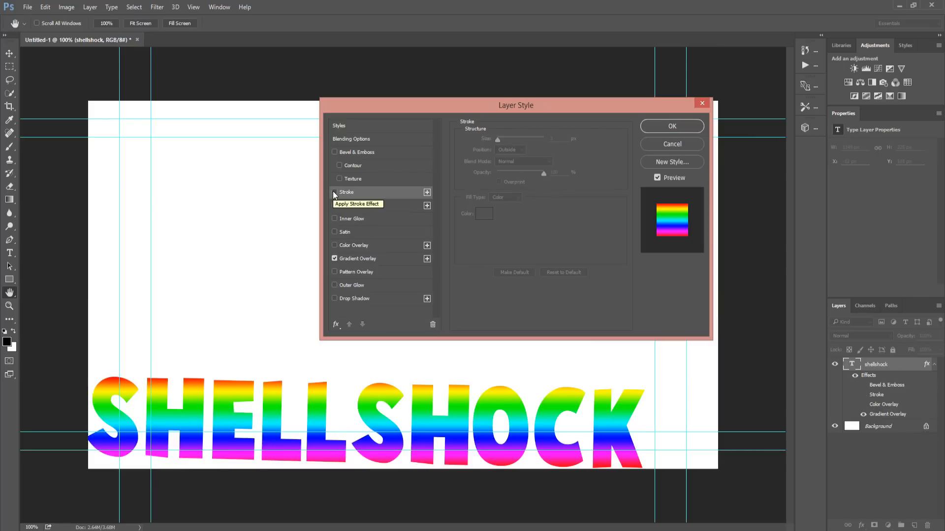
{"action": "left_click", "coordinate": [334, 192]}
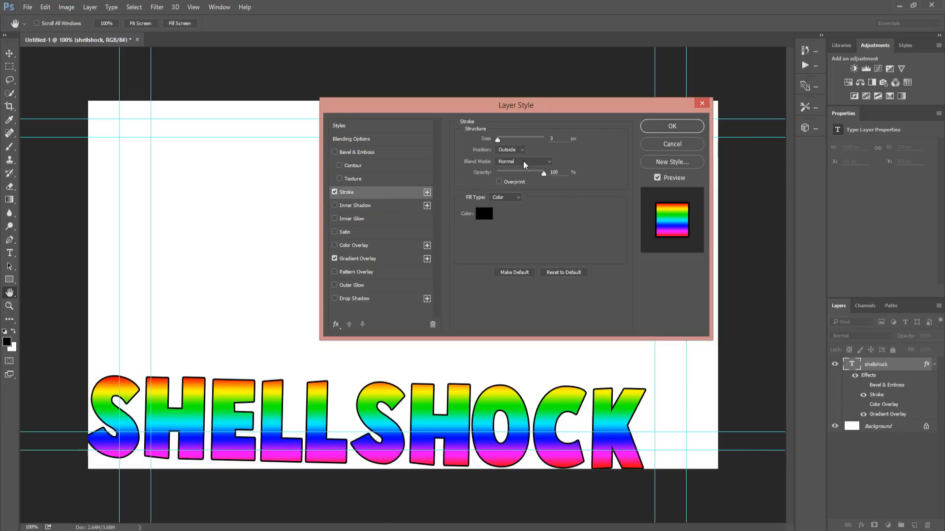
{"action": "left_click", "coordinate": [555, 174]}
{"action": "mouse_move", "coordinate": [497, 140]}
{"action": "left_mouse_down"}
{"action": "mouse_move", "coordinate": [546, 141]}
{"action": "mouse_move", "coordinate": [479, 144]}
{"action": "mouse_move", "coordinate": [510, 139]}
{"action": "mouse_move", "coordinate": [497, 142]}
{"action": "left_mouse_up"}
Step: Add a drop shadow to the shellshock text and reset its settings to the defaults
{"action": "left_click", "coordinate": [353, 298]}
{"action": "left_click_drag", "start_coordinate": [312, 403], "coordinate": [306, 396]}
{"action": "left_click", "coordinate": [521, 142]}
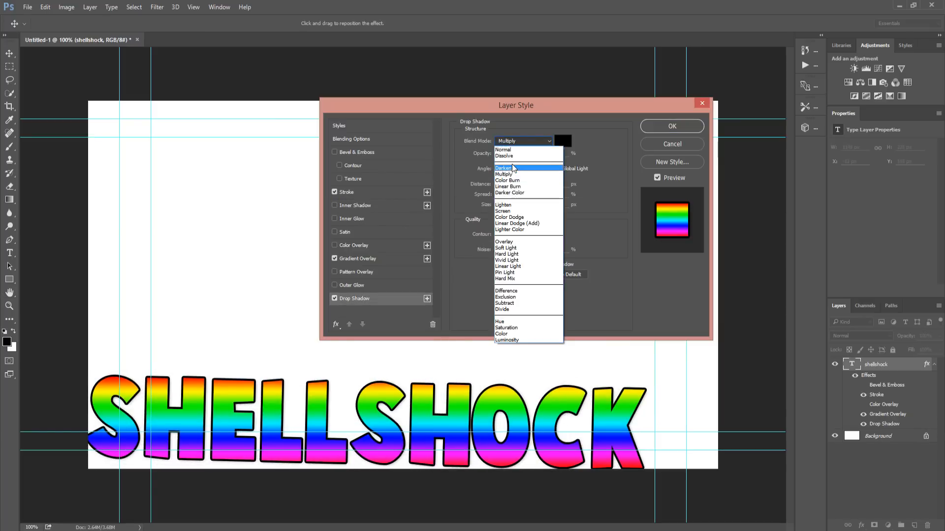
{"action": "left_click", "coordinate": [607, 319]}
{"action": "left_click", "coordinate": [558, 275]}
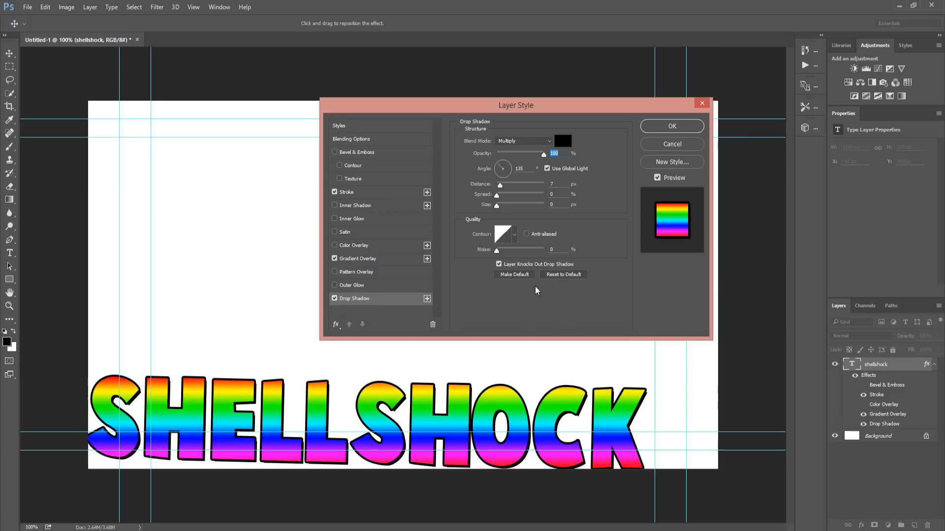
Step: Try other blend modes such as Normal for the drop shadow, returning it to Multiply
{"action": "left_click", "coordinate": [530, 142]}
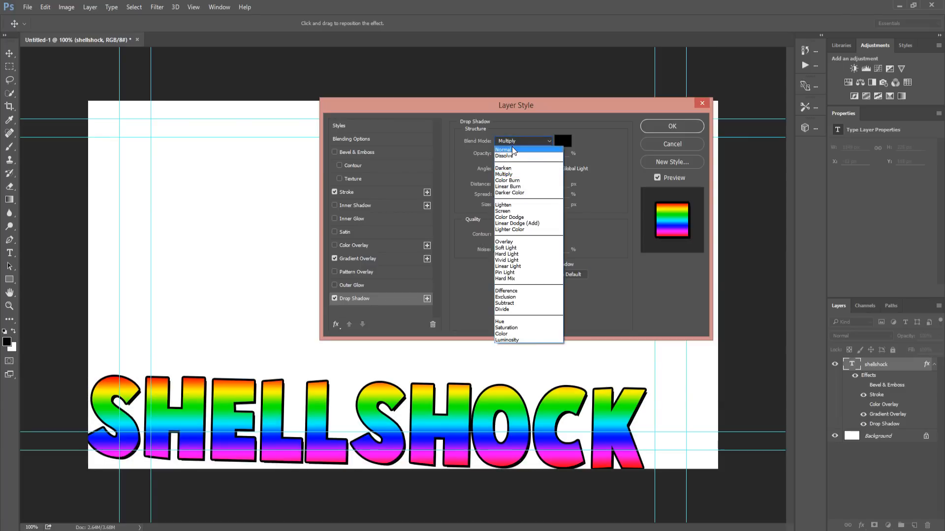
{"action": "left_click", "coordinate": [513, 147]}
{"action": "left_click", "coordinate": [504, 141]}
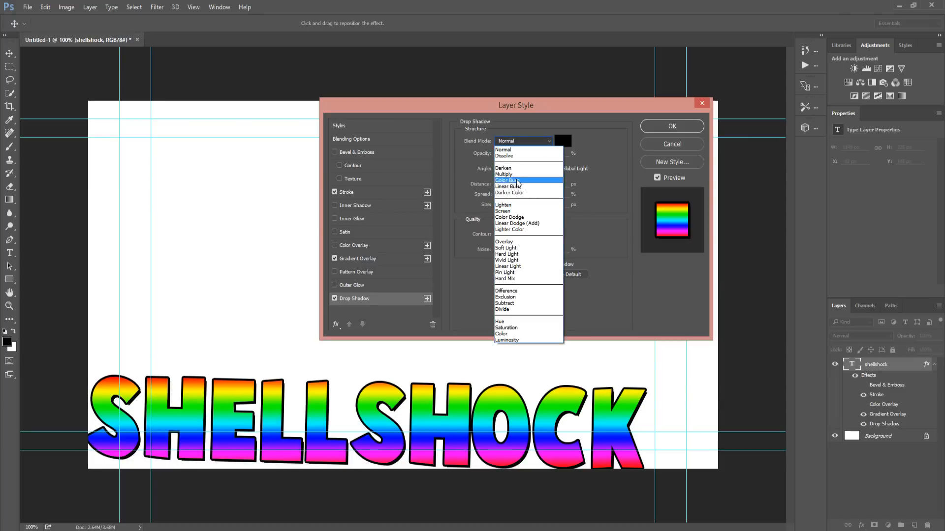
{"action": "left_click", "coordinate": [519, 156]}
{"action": "left_click", "coordinate": [523, 141]}
{"action": "left_click", "coordinate": [521, 158]}
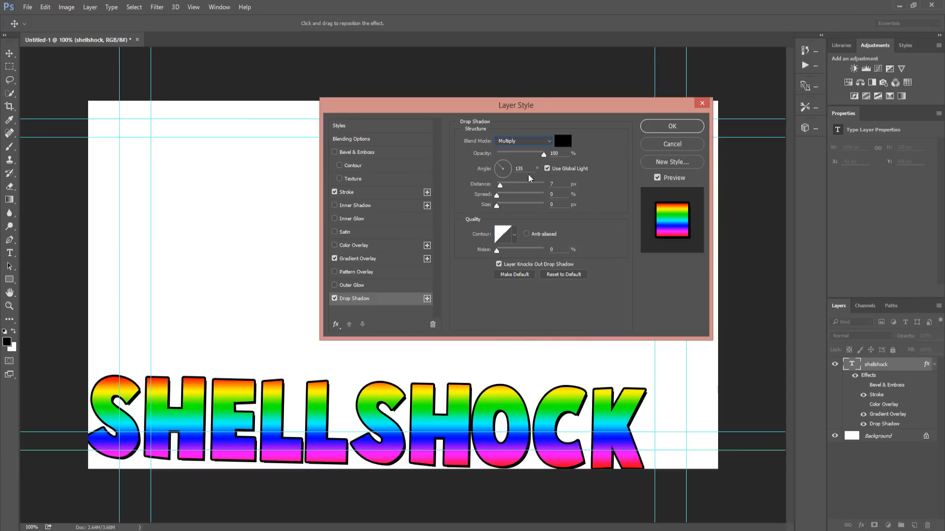
Step: Set the drop shadow to 100% opacity, 131° angle, 12 px distance, 0% spread and 0 px size, and apply the styles
{"action": "left_click_drag", "start_coordinate": [523, 154], "coordinate": [560, 154]}
{"action": "left_click_drag", "start_coordinate": [388, 421], "coordinate": [388, 422]}
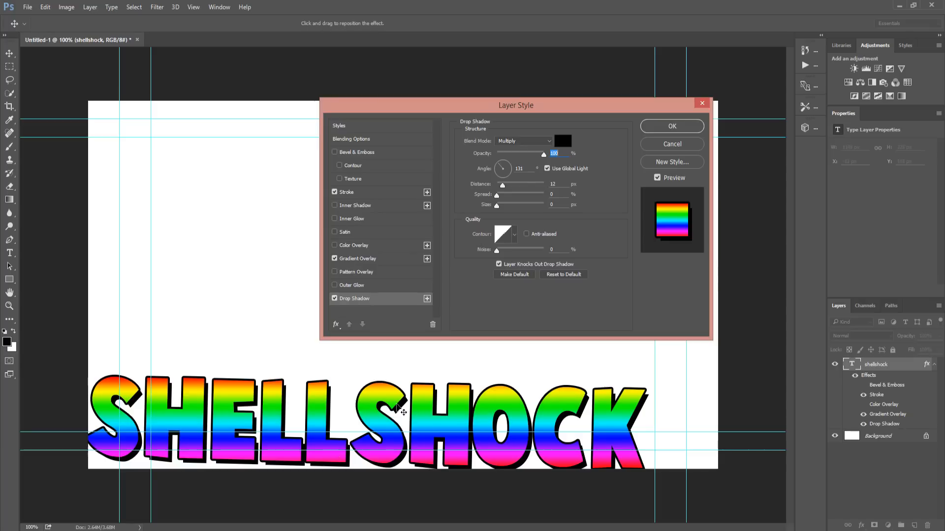
{"action": "left_click_drag", "start_coordinate": [497, 196], "coordinate": [468, 209]}
{"action": "left_click", "coordinate": [505, 189]}
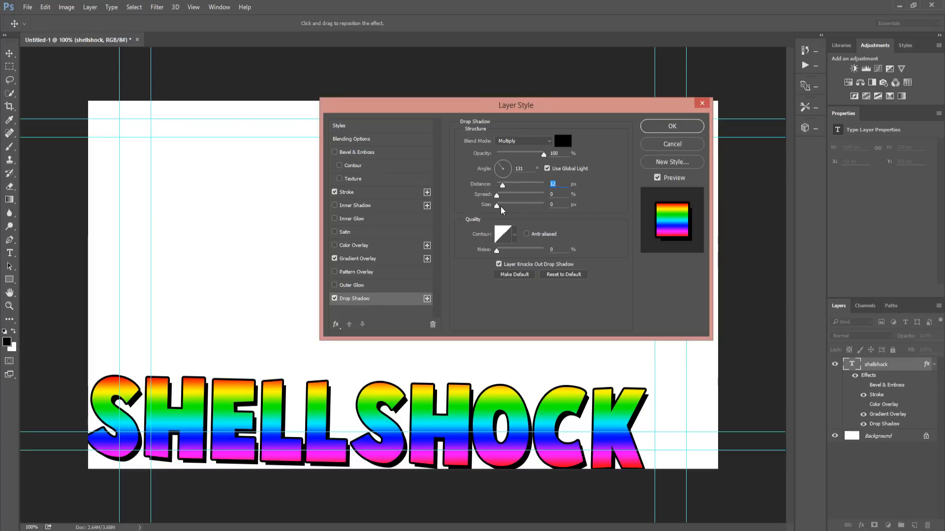
{"action": "left_click_drag", "start_coordinate": [498, 206], "coordinate": [320, 208]}
{"action": "left_click", "coordinate": [671, 127]}
Step: Reopen the shellshock layer styles and try Outer Glow, Pattern Overlay and Satin, switching each off again
{"action": "double_click", "coordinate": [885, 365]}
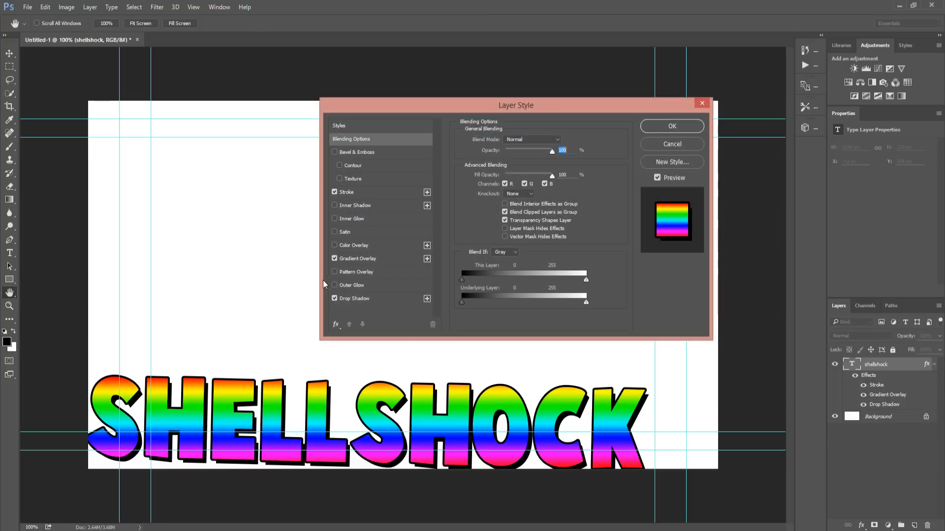
{"action": "left_click", "coordinate": [349, 286]}
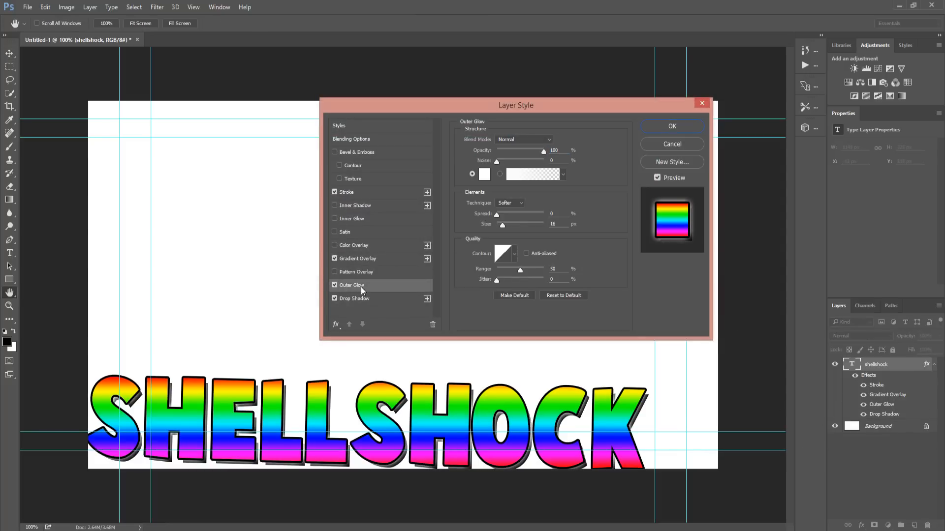
{"action": "left_click", "coordinate": [333, 283]}
{"action": "left_click", "coordinate": [335, 272]}
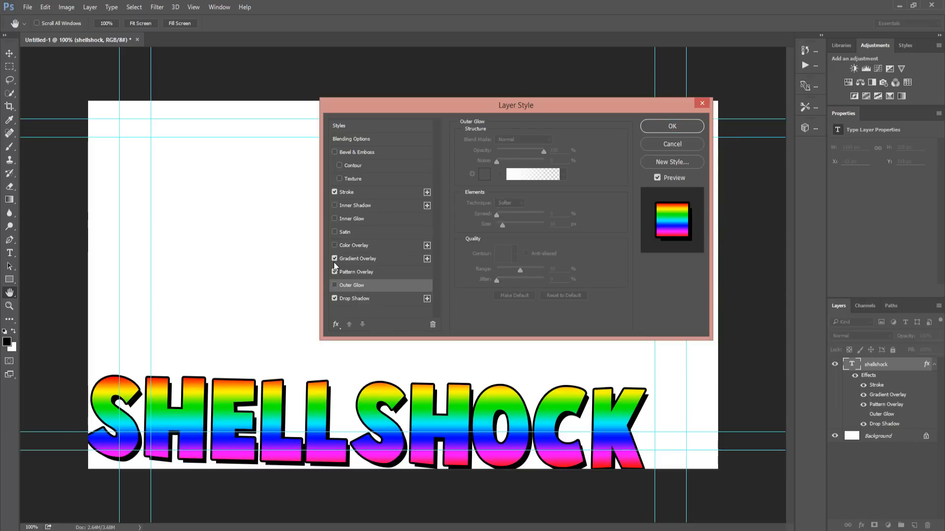
{"action": "left_click", "coordinate": [334, 272]}
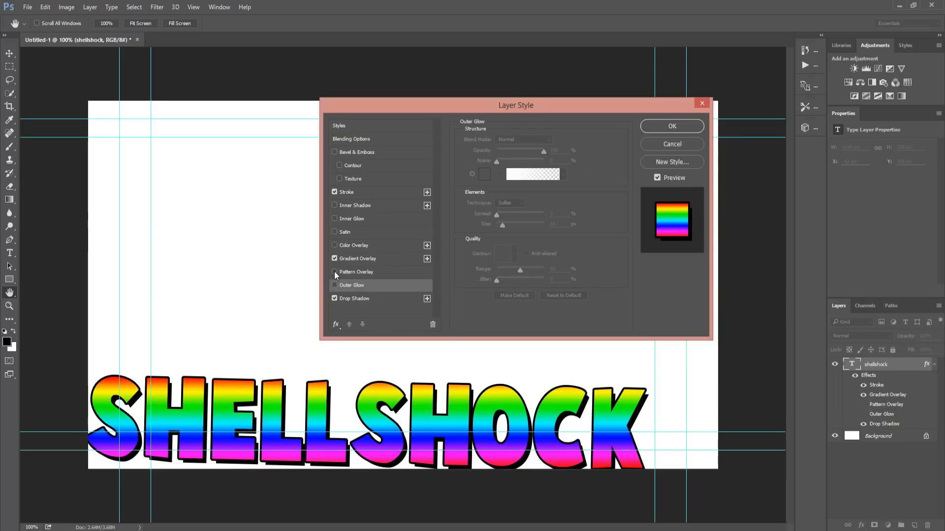
{"action": "left_click", "coordinate": [336, 232]}
{"action": "left_click", "coordinate": [336, 232]}
Step: Try the Inner Glow effect on the shellshock text with its size at 0 px, and discard the layer style changes
{"action": "left_click", "coordinate": [335, 219]}
{"action": "left_click", "coordinate": [334, 219]}
{"action": "left_click", "coordinate": [334, 219]}
{"action": "left_click", "coordinate": [334, 219]}
{"action": "left_click", "coordinate": [335, 219]}
{"action": "left_click", "coordinate": [350, 218]}
{"action": "left_click_drag", "start_coordinate": [496, 234], "coordinate": [260, 215]}
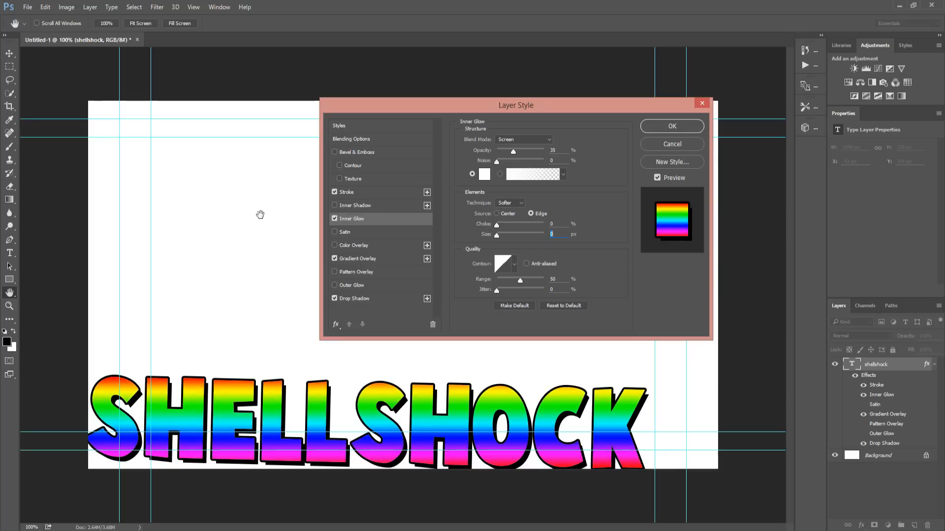
{"action": "left_click", "coordinate": [334, 218]}
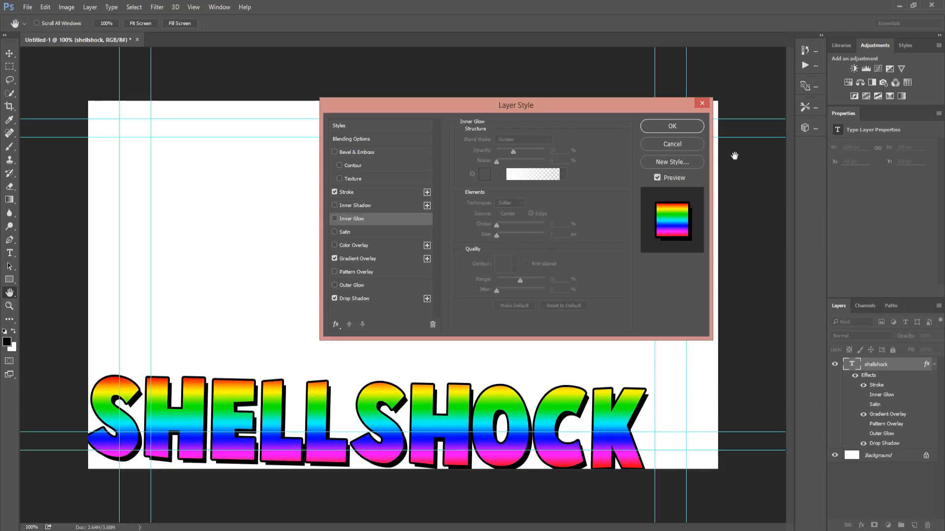
{"action": "left_click", "coordinate": [669, 145]}
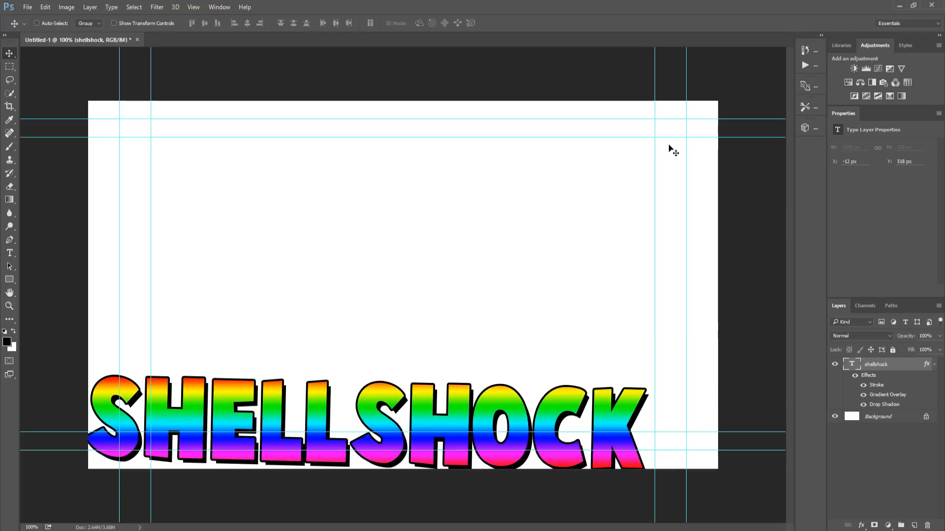
Step: Shift the shellshock text slightly upward and rotate it counterclockwise until it is level with the canvas's lower edge
{"action": "left_click_drag", "start_coordinate": [557, 378], "coordinate": [556, 376]}
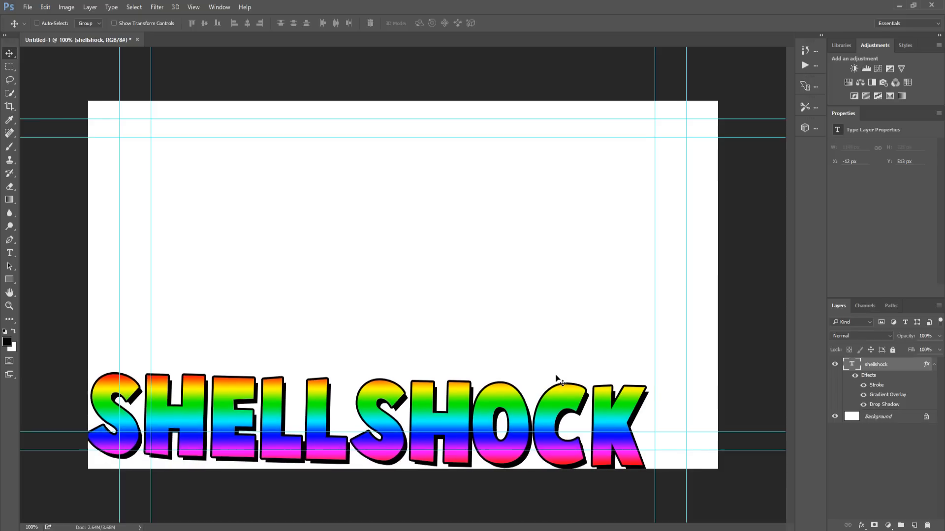
{"action": "key", "text": "ctrl+t"}
{"action": "left_click_drag", "start_coordinate": [658, 383], "coordinate": [649, 379]}
{"action": "key", "text": "Return"}
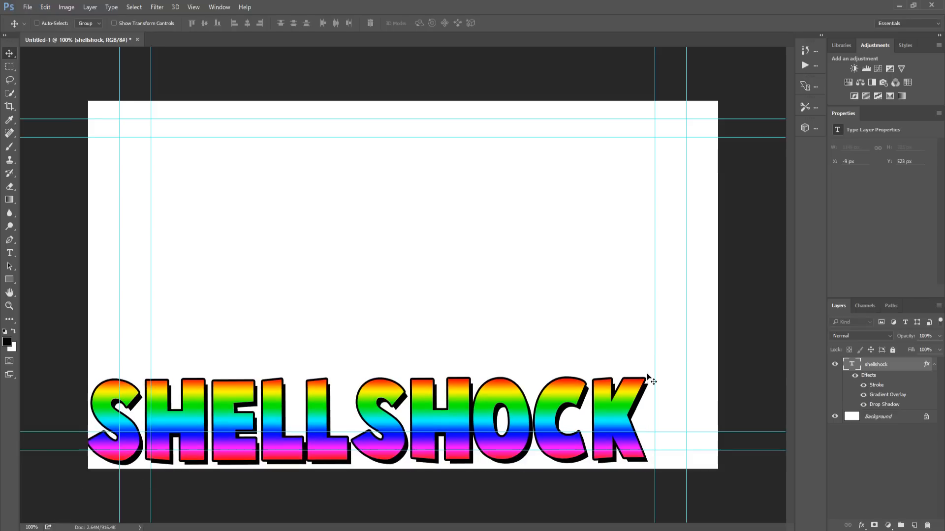
Step: Nudge the shellshock text down to Y 534 px so it sits along the canvas's lower edge
{"action": "key", "text": "Down"}
{"action": "key", "text": "Down"}
{"action": "key", "text": "Down"}
{"action": "key", "text": "Down"}
{"action": "key", "text": "Down"}
{"action": "key", "text": "Down"}
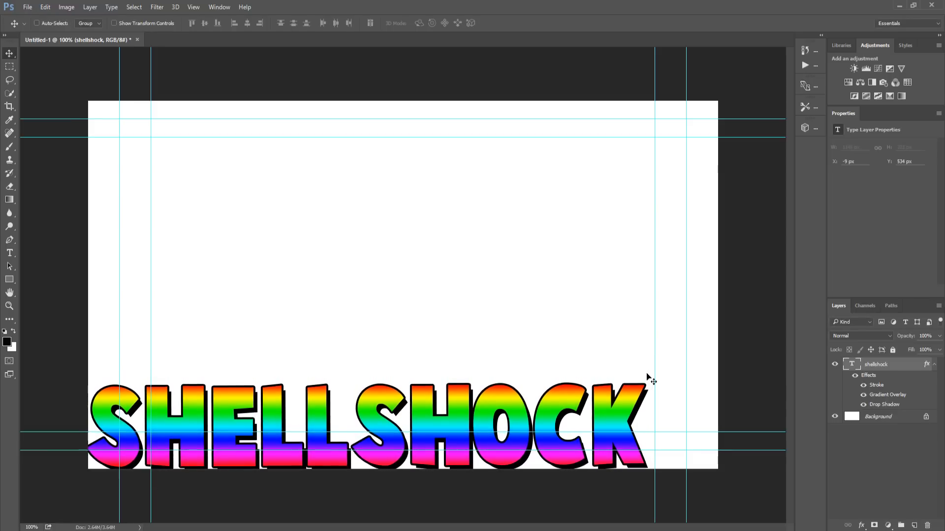
Step: Nudge the shellshock text left to X -11 px, and place the meme-pokerface-KVADRAT-600x600 image in the document
{"action": "key", "text": "Left"}
{"action": "key", "text": "Left"}
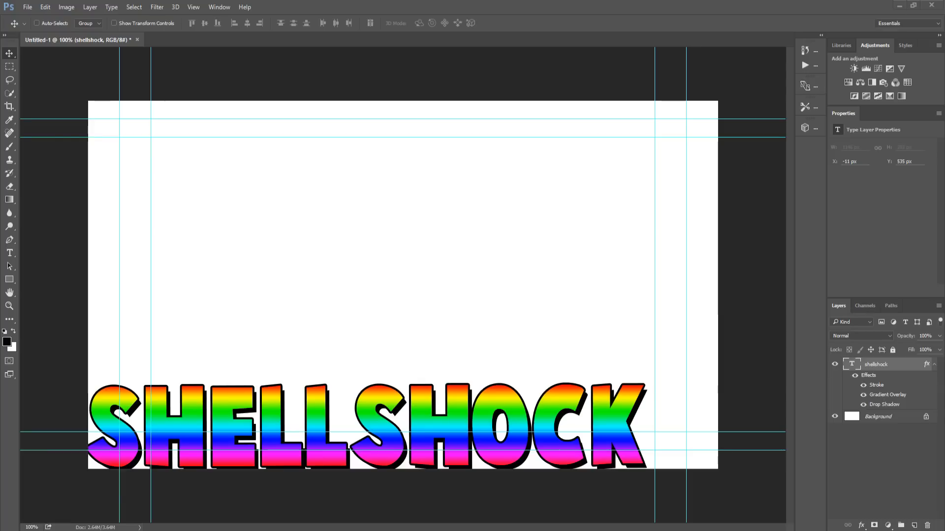
{"action": "key", "text": "Return"}
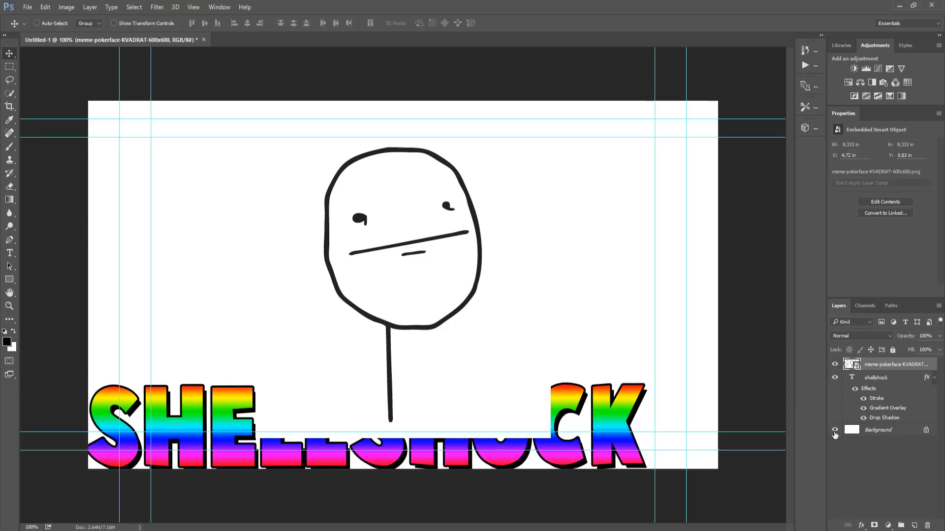
Step: Hide the pokerface image, the shellshock text and the Background layer
{"action": "left_click", "coordinate": [835, 364]}
{"action": "left_click", "coordinate": [835, 377]}
{"action": "left_click", "coordinate": [835, 430]}
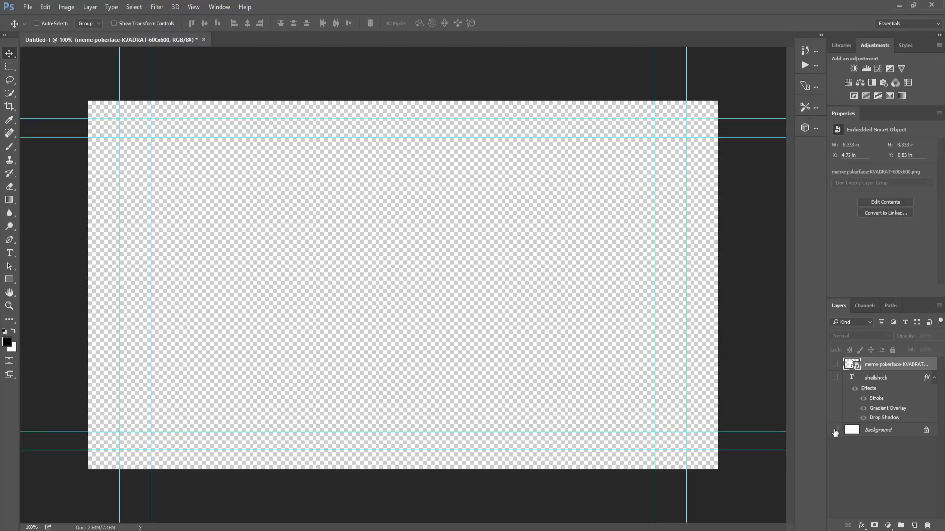
Step: Toggle the shellshock, pokerface and Background layers on and off, leaving only the Background hidden
{"action": "left_click", "coordinate": [834, 378]}
{"action": "left_click", "coordinate": [835, 377]}
{"action": "left_click", "coordinate": [834, 378]}
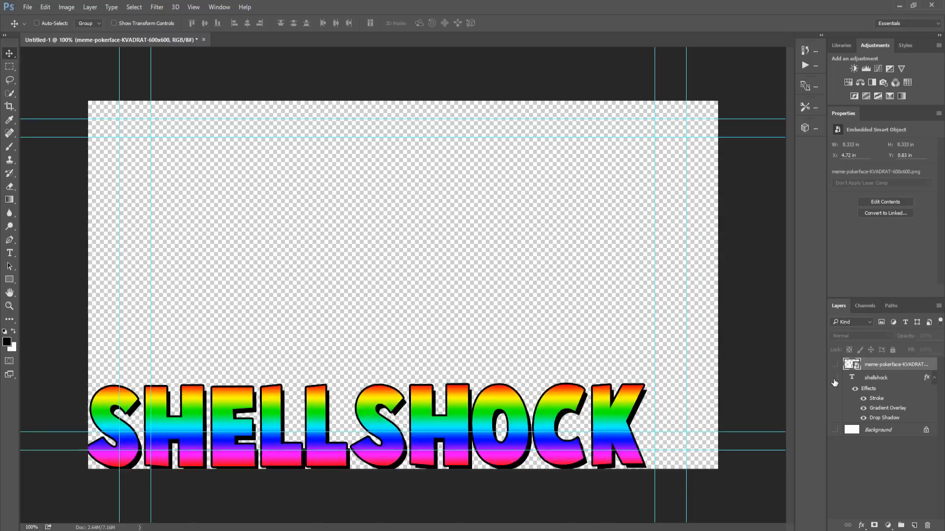
{"action": "left_click", "coordinate": [834, 378]}
{"action": "left_click", "coordinate": [834, 364]}
{"action": "left_click", "coordinate": [835, 377]}
{"action": "left_click", "coordinate": [833, 378]}
{"action": "left_click", "coordinate": [833, 380]}
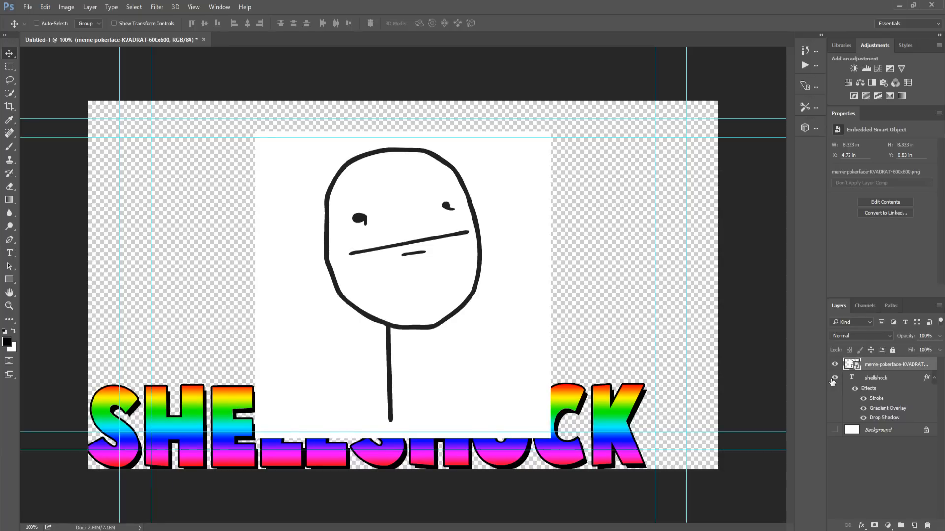
{"action": "left_click", "coordinate": [834, 378]}
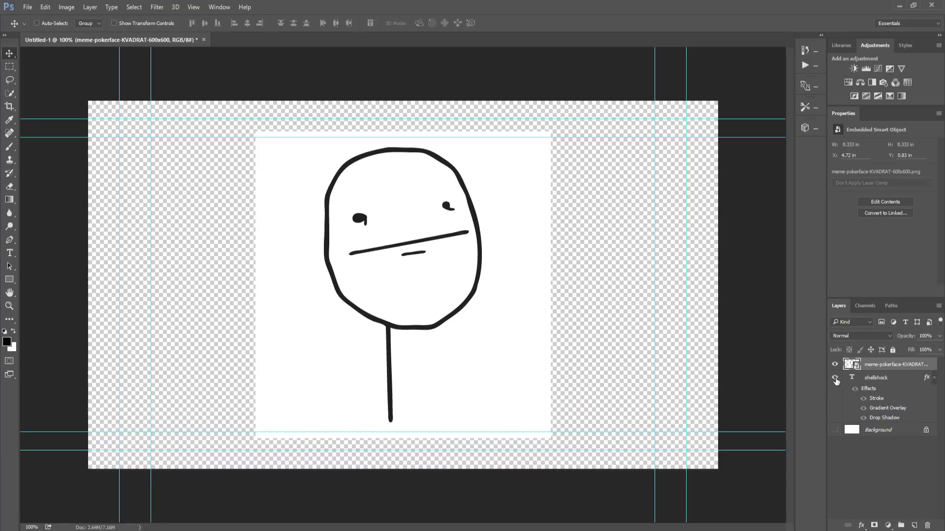
{"action": "left_click", "coordinate": [835, 379]}
{"action": "left_click", "coordinate": [835, 429]}
{"action": "left_click", "coordinate": [834, 429]}
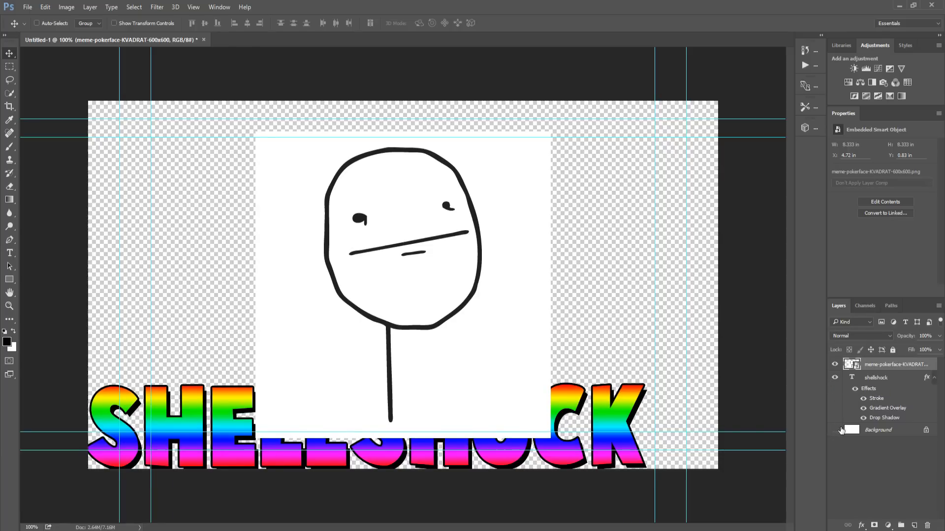
Step: Rasterize the pokerface layer and reposition the image above the middle of the shellshock text
{"action": "left_click_drag", "start_coordinate": [428, 369], "coordinate": [278, 343]}
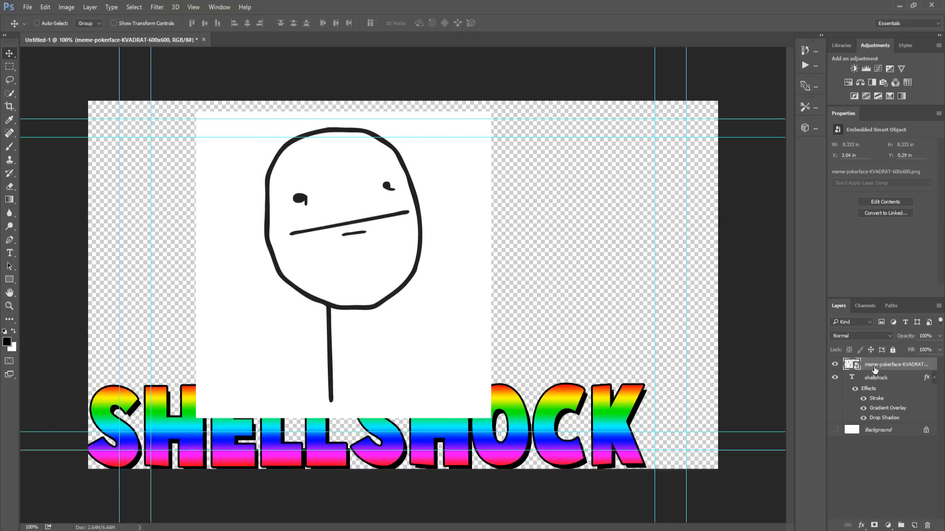
{"action": "key", "text": "e"}
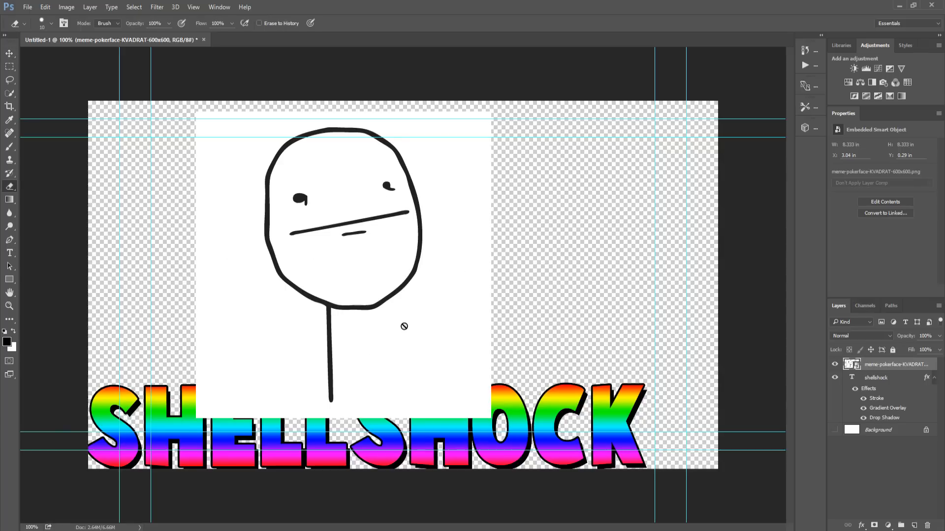
{"action": "key", "text": "v"}
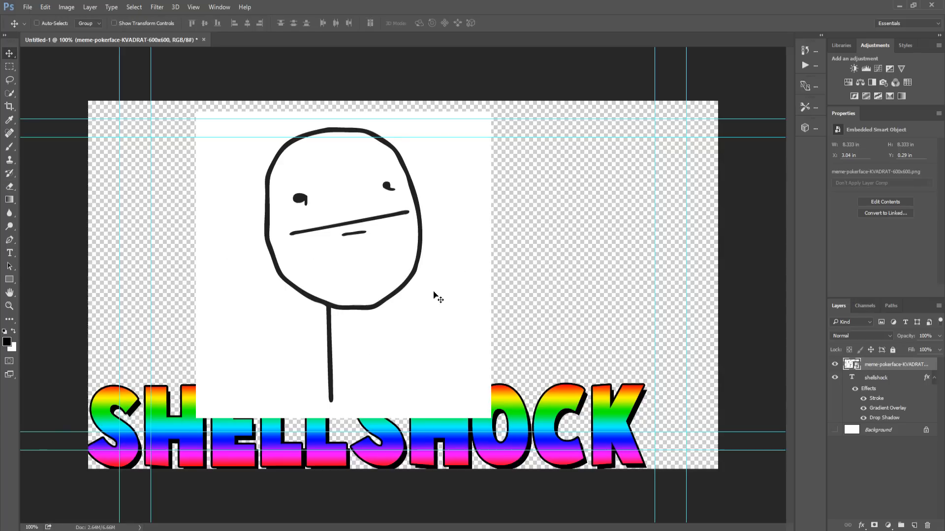
{"action": "right_click", "coordinate": [875, 367]}
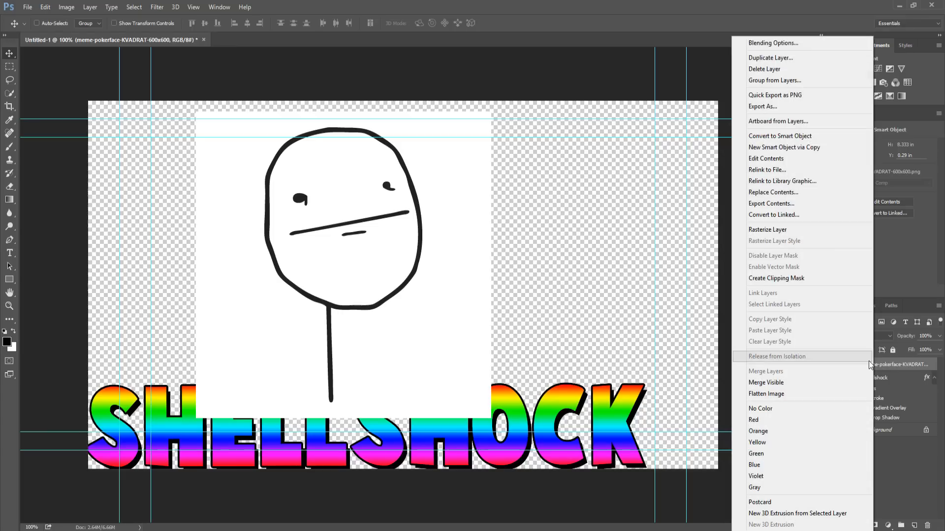
{"action": "left_click", "coordinate": [784, 229]}
{"action": "left_click_drag", "start_coordinate": [352, 284], "coordinate": [452, 315]}
Step: Select the white area around the pokerface with the Magic Wand at tolerance 32, delete it and deselect
{"action": "key", "text": "w"}
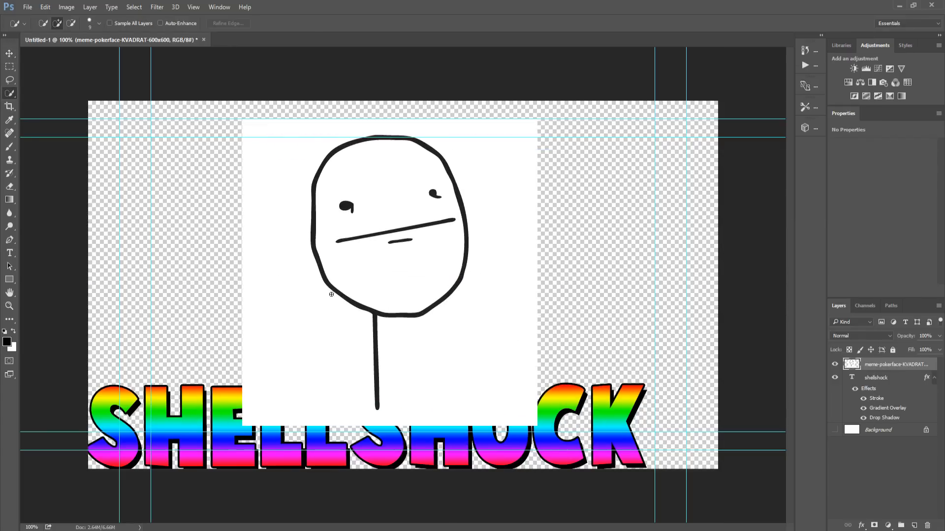
{"action": "key", "text": "v"}
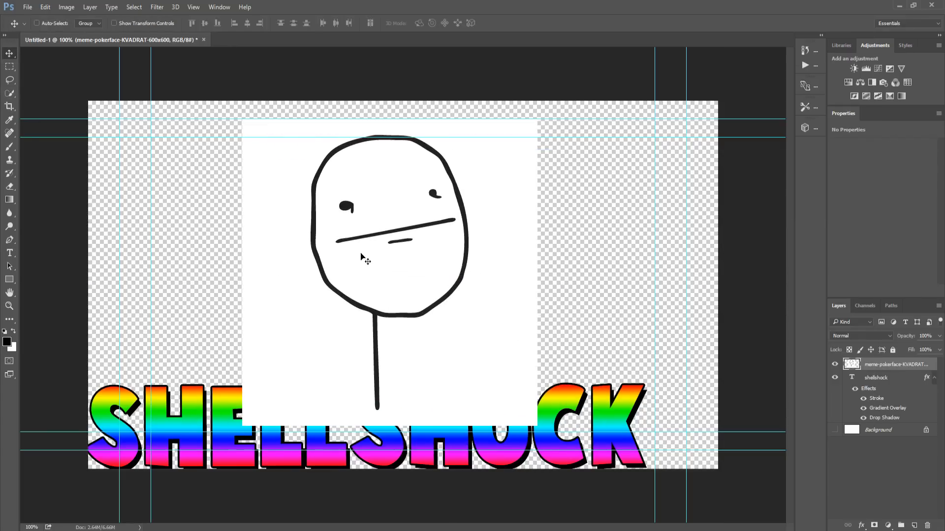
{"action": "key", "text": "w"}
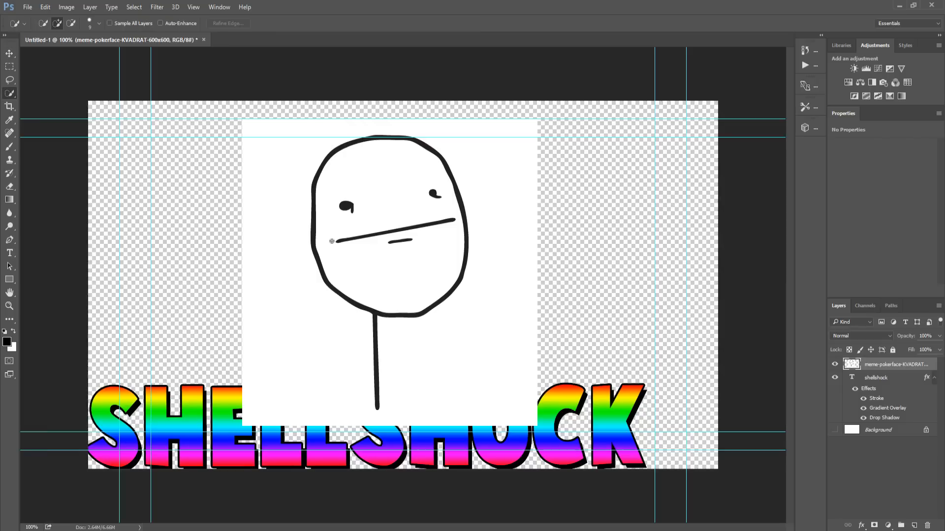
{"action": "right_click", "coordinate": [10, 93]}
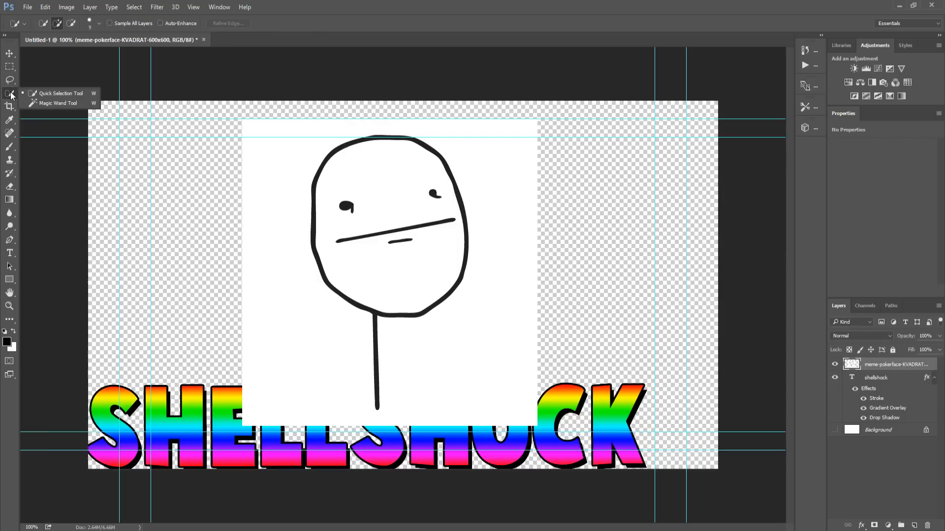
{"action": "left_click", "coordinate": [44, 103]}
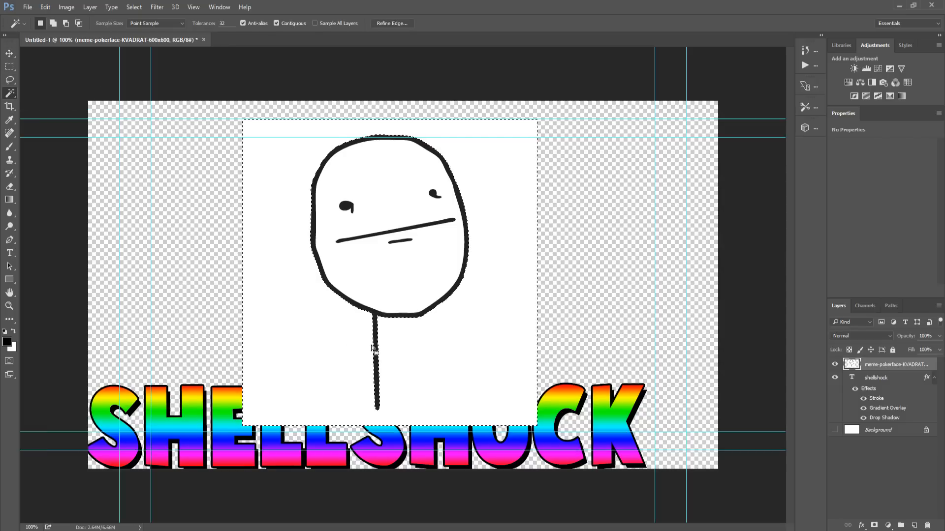
{"action": "left_click", "coordinate": [302, 320]}
{"action": "key", "text": "Delete"}
{"action": "key", "text": "ctrl+d"}
Step: Flip the pokerface horizontally and move it to the canvas's right side, over the end of the shellshock text
{"action": "key", "text": "v"}
{"action": "left_click_drag", "start_coordinate": [365, 270], "coordinate": [399, 298]}
{"action": "left_click_drag", "start_coordinate": [462, 267], "coordinate": [405, 252]}
{"action": "left_click_drag", "start_coordinate": [475, 240], "coordinate": [401, 234]}
{"action": "left_click", "coordinate": [45, 6]}
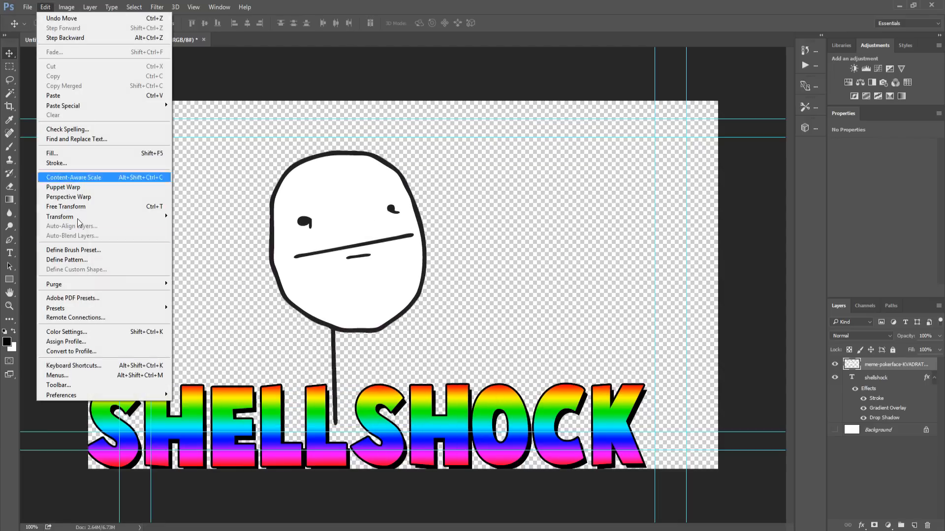
{"action": "mouse_move", "coordinate": [123, 216]}
{"action": "left_click", "coordinate": [244, 328]}
{"action": "left_click_drag", "start_coordinate": [362, 318], "coordinate": [621, 359]}
Step: Scale the pokerface to about 161% and shift it so the head fits against the canvas's upper right edges
{"action": "key", "text": "ctrl+t"}
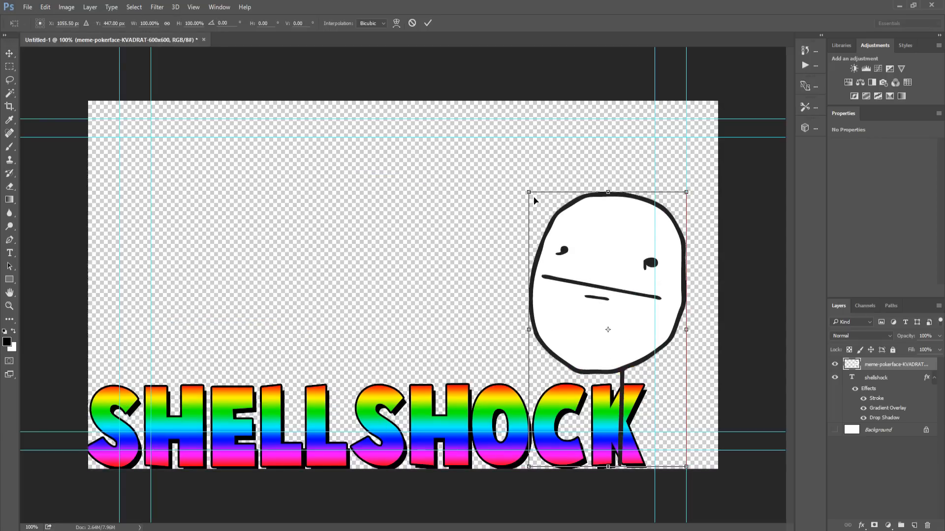
{"action": "left_click_drag", "start_coordinate": [529, 192], "coordinate": [432, 27]}
{"action": "left_click_drag", "start_coordinate": [599, 215], "coordinate": [633, 291]}
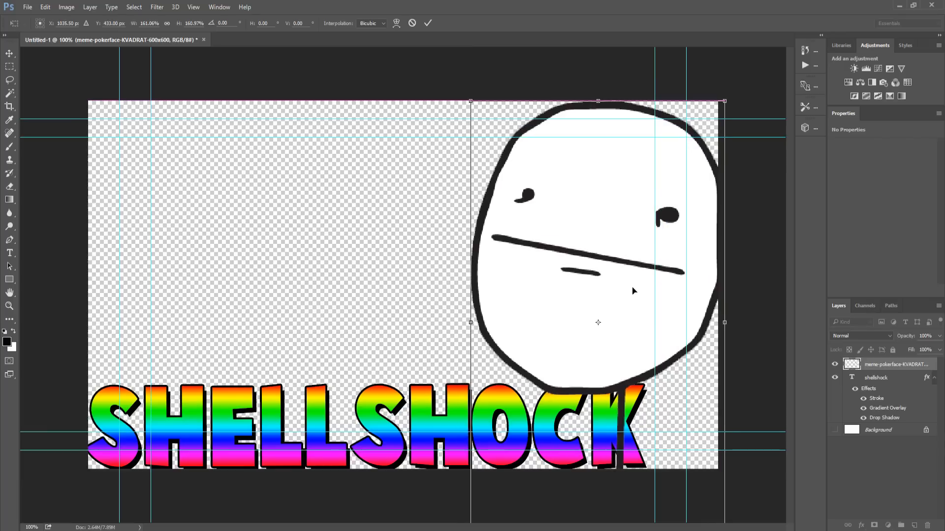
{"action": "key", "text": "Return"}
{"action": "left_click_drag", "start_coordinate": [552, 289], "coordinate": [541, 289]}
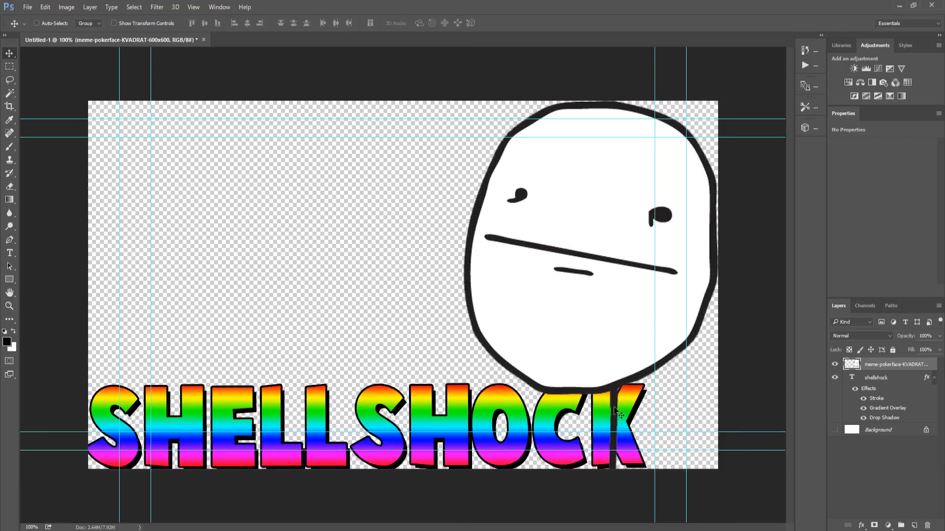
Step: Move the pokerface layer below the shellshock text layer and add a Drop Shadow effect to it
{"action": "left_click_drag", "start_coordinate": [887, 369], "coordinate": [929, 426]}
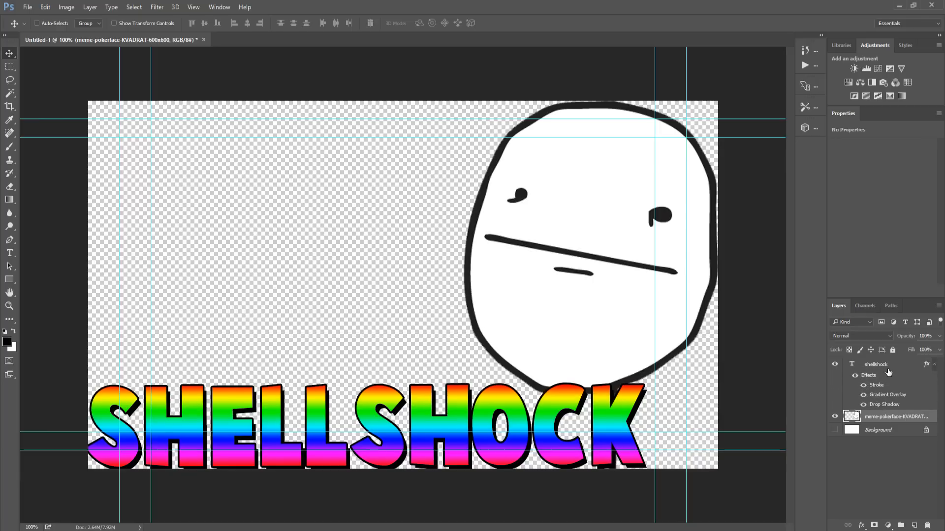
{"action": "double_click", "coordinate": [930, 416]}
{"action": "double_click", "coordinate": [858, 416]}
{"action": "left_click_drag", "start_coordinate": [455, 105], "coordinate": [190, 64]}
{"action": "left_click", "coordinate": [102, 254]}
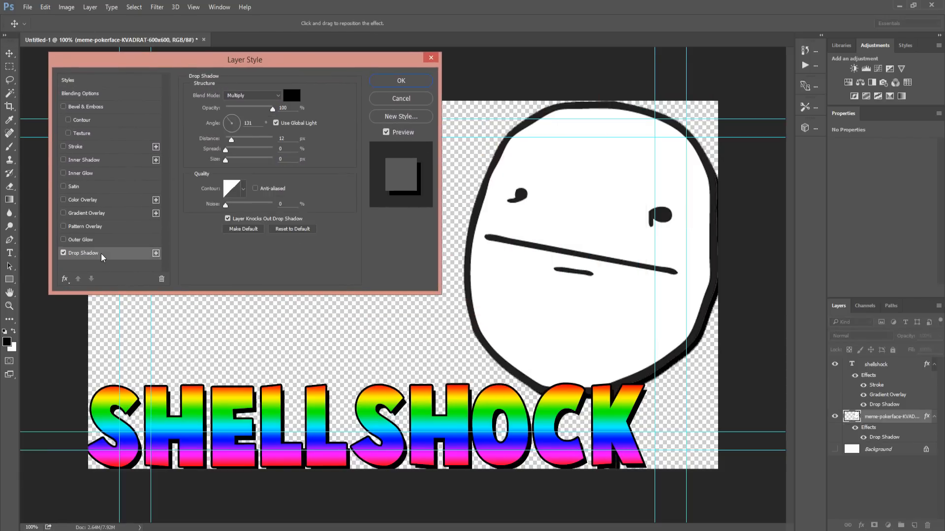
Step: Set the pokerface's drop shadow to angle 147°, distance 0 px, spread 18% and size 13 px, and apply it
{"action": "mouse_move", "coordinate": [612, 300]}
{"action": "left_mouse_down"}
{"action": "mouse_move", "coordinate": [625, 316]}
{"action": "mouse_move", "coordinate": [616, 296]}
{"action": "left_mouse_up"}
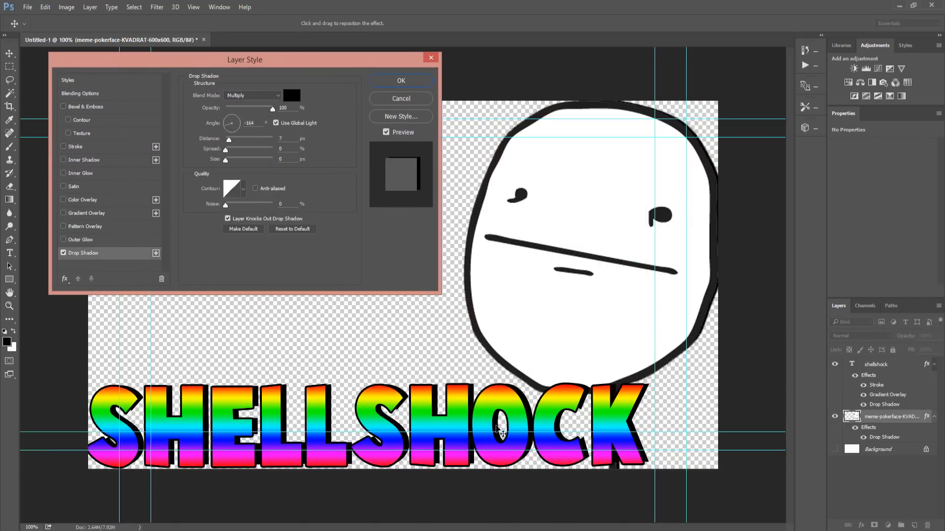
{"action": "left_click_drag", "start_coordinate": [578, 331], "coordinate": [578, 332]}
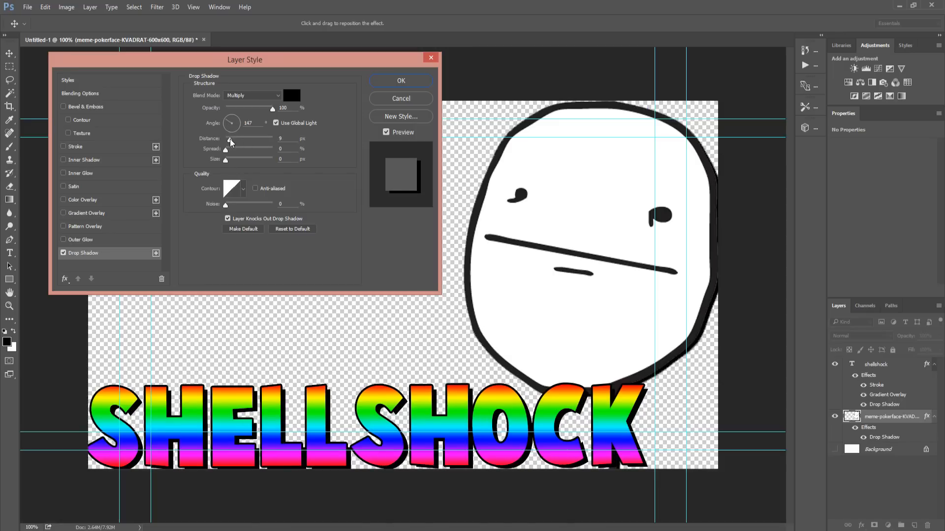
{"action": "left_click_drag", "start_coordinate": [231, 143], "coordinate": [233, 173]}
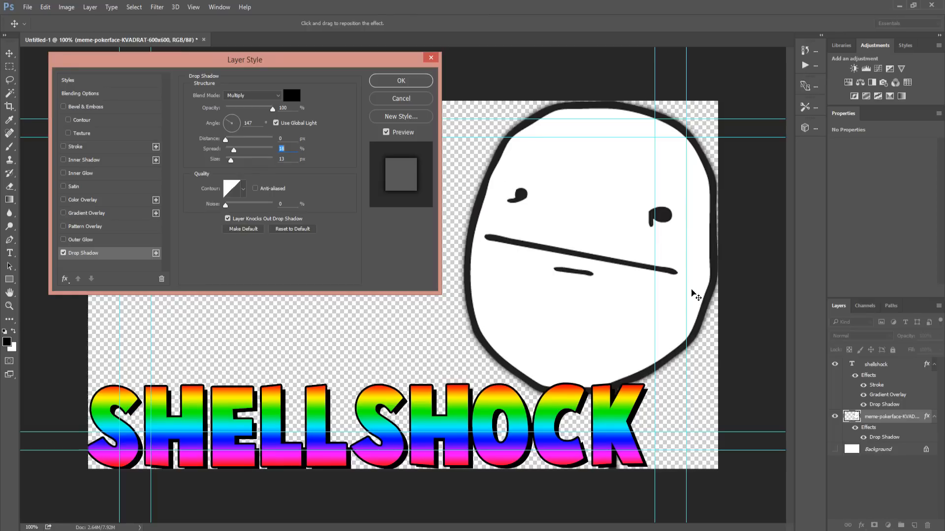
{"action": "left_click", "coordinate": [422, 82]}
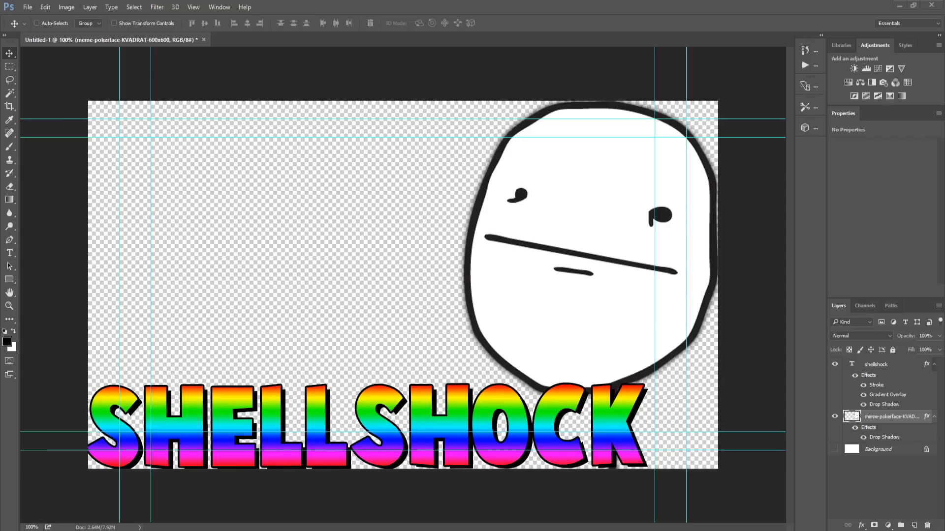
Step: Place the maxresdefault (9) game screenshot and enlarge it to about 29.19 × 16.42 in, repositioned to fill the canvas
{"action": "left_click_drag", "start_coordinate": [0, 318], "coordinate": [216, 317]}
{"action": "key", "text": "Return"}
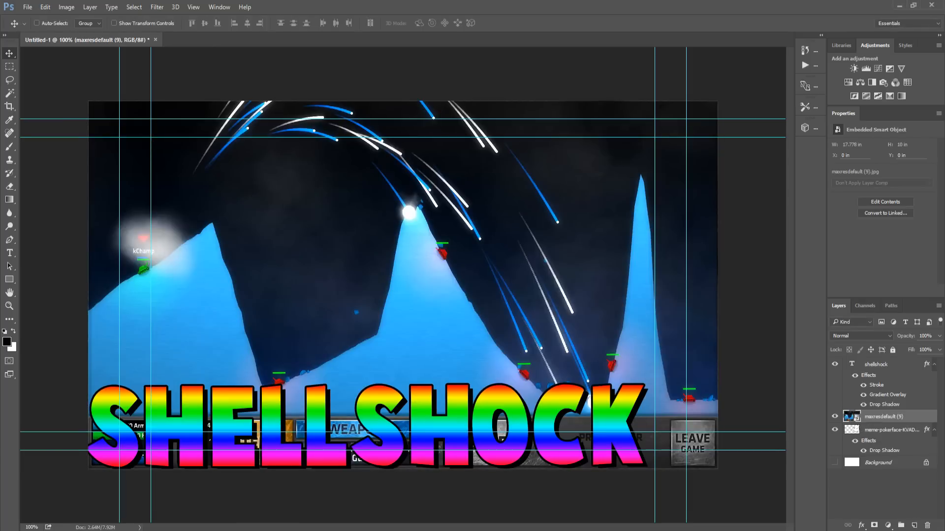
{"action": "key", "text": "ctrl+t"}
{"action": "left_click_drag", "start_coordinate": [89, 469], "coordinate": [0, 530]}
{"action": "left_click_drag", "start_coordinate": [221, 337], "coordinate": [485, 197]}
{"action": "key", "text": "Return"}
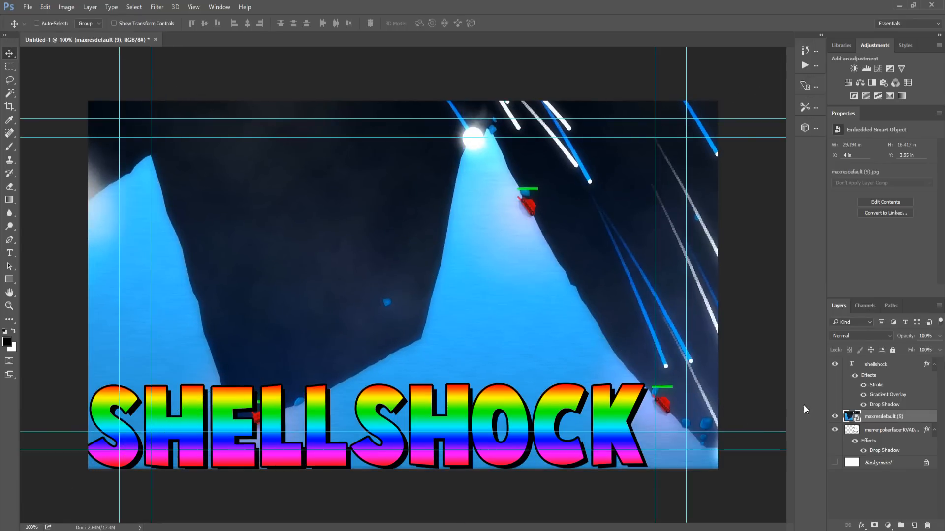
Step: Move the maxresdefault (9) layer below the pokerface layer and rasterize it
{"action": "left_click_drag", "start_coordinate": [877, 418], "coordinate": [877, 456]}
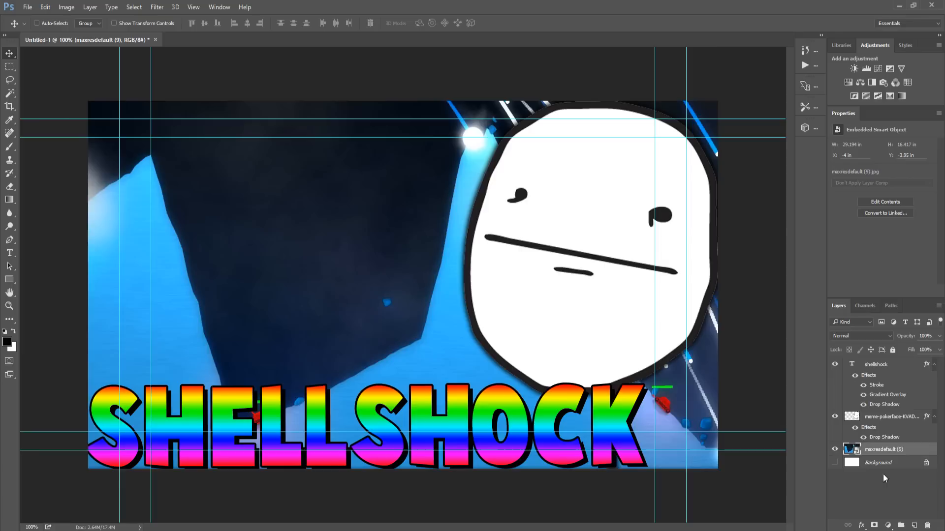
{"action": "right_click", "coordinate": [908, 451]}
{"action": "left_click", "coordinate": [832, 230]}
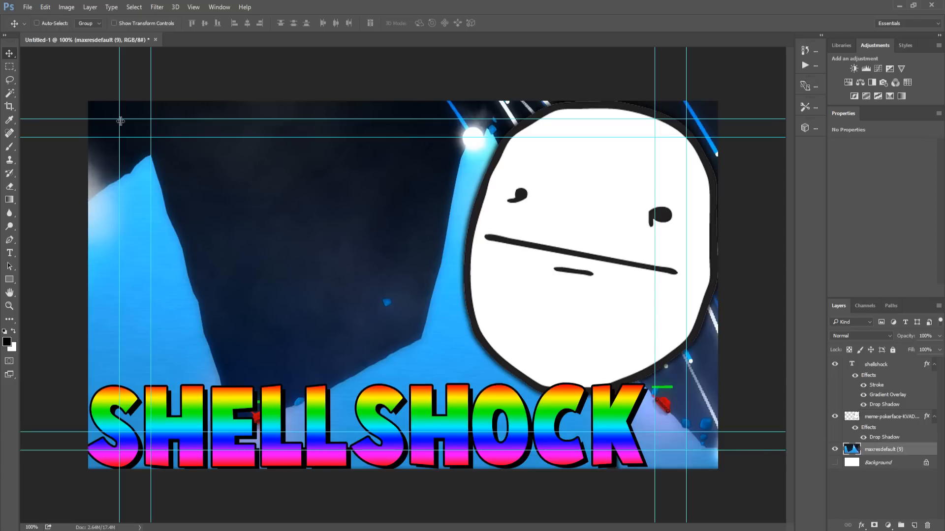
Step: Select the rectangle between the outer guides on the maxresdefault (9) layer, then cut and paste it as a new layer
{"action": "key", "text": "m"}
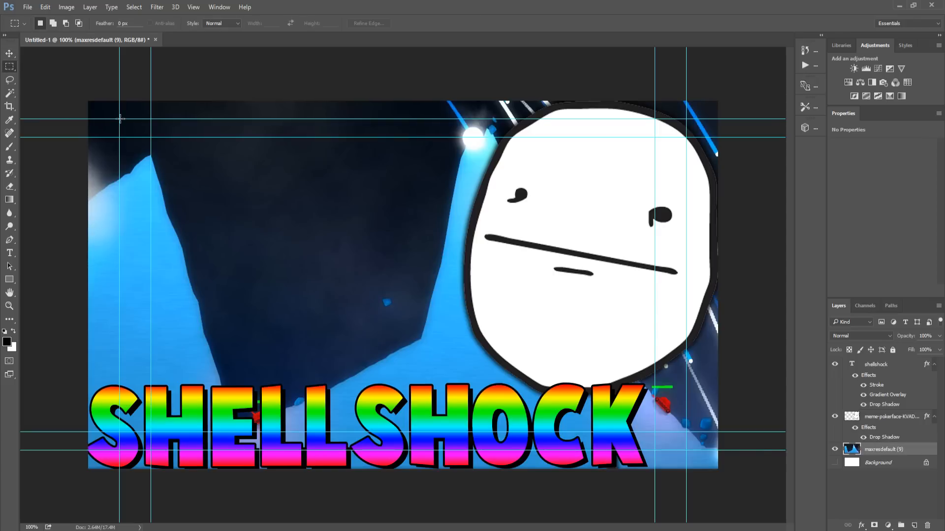
{"action": "right_click", "coordinate": [13, 68]}
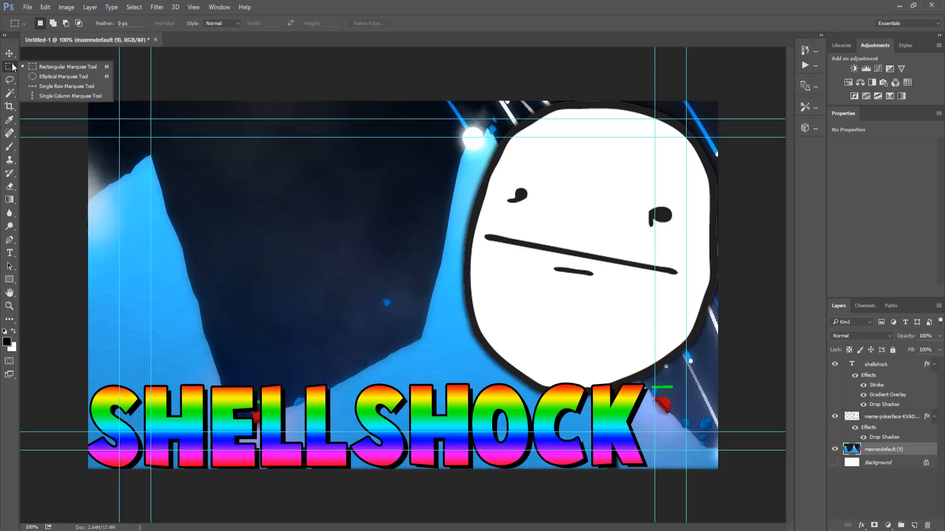
{"action": "left_click", "coordinate": [12, 67]}
{"action": "left_click_drag", "start_coordinate": [120, 119], "coordinate": [686, 451]}
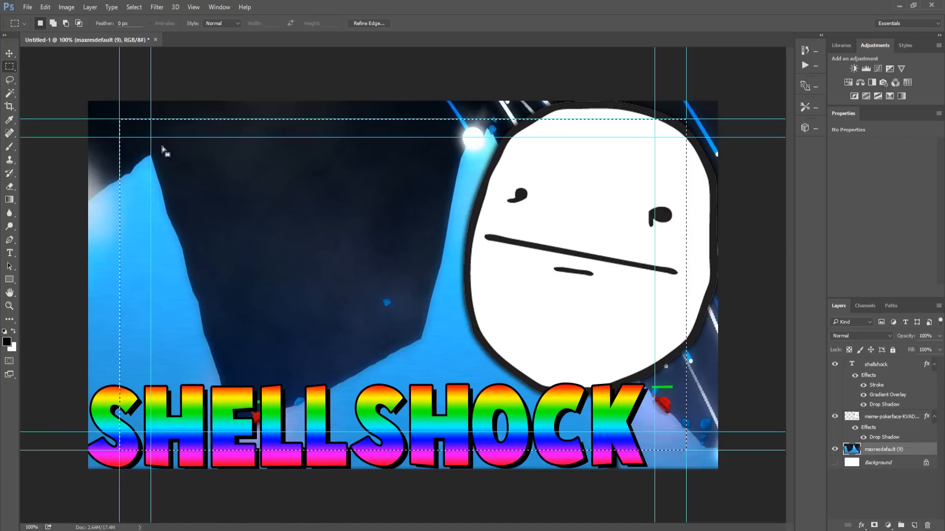
{"action": "key", "text": "ctrl+x"}
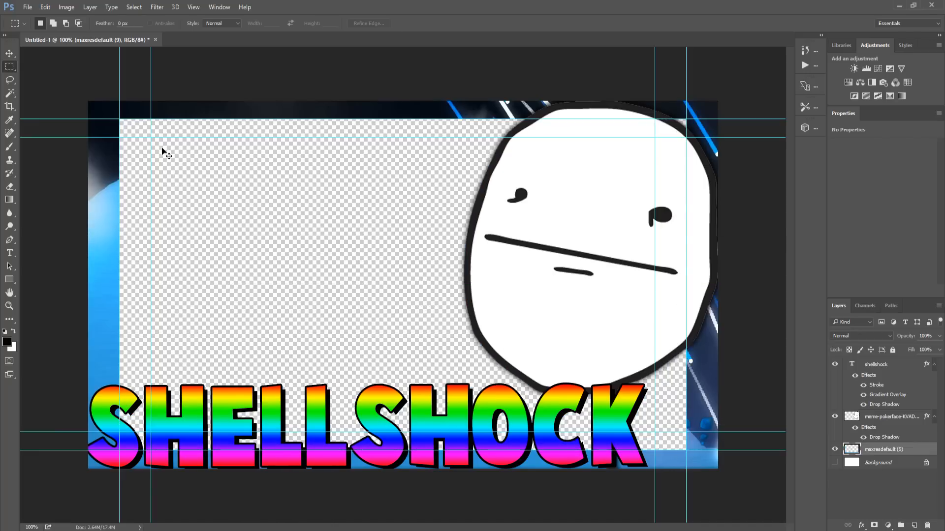
{"action": "key", "text": "ctrl+v"}
{"action": "key", "text": "v"}
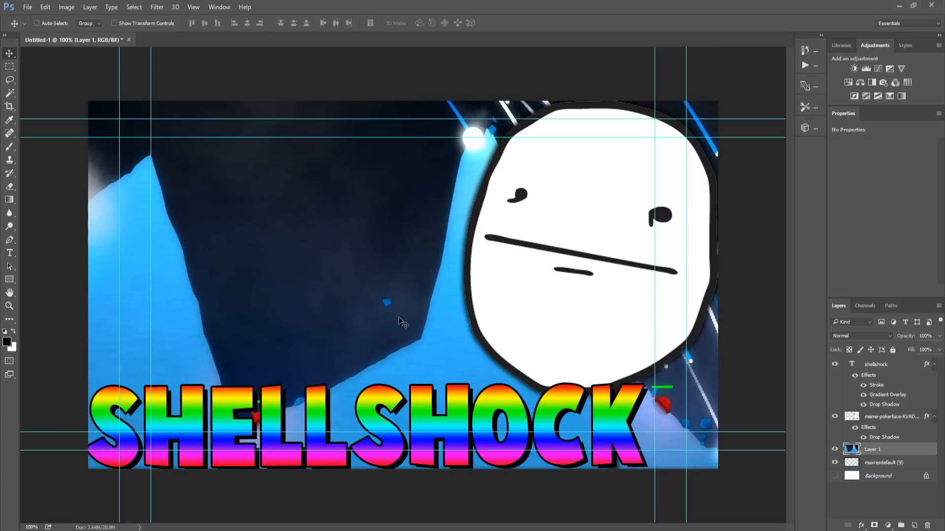
Step: Add an inner shadow to Layer 1 at 100% opacity, 0 px distance and 0% choke, enlarging its size above 10 px
{"action": "double_click", "coordinate": [904, 451]}
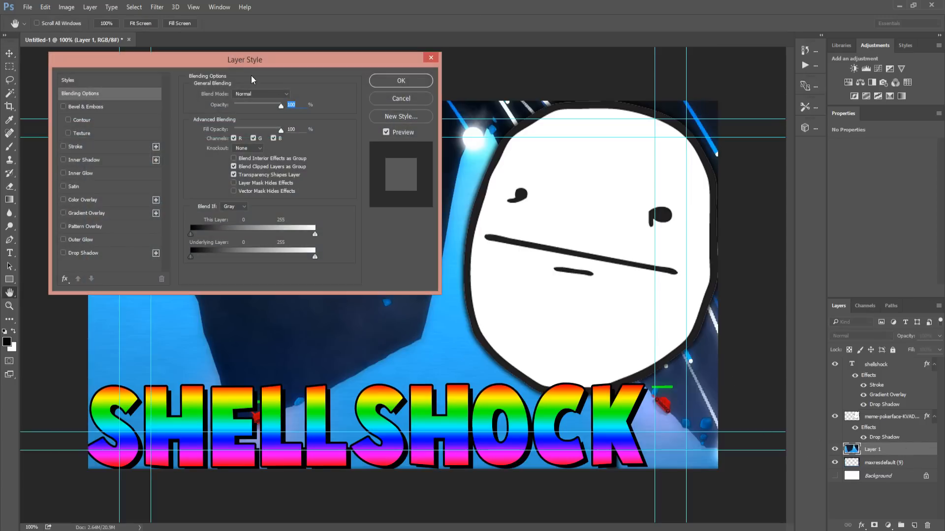
{"action": "left_click_drag", "start_coordinate": [270, 64], "coordinate": [520, 197]}
{"action": "left_click", "coordinate": [341, 289]}
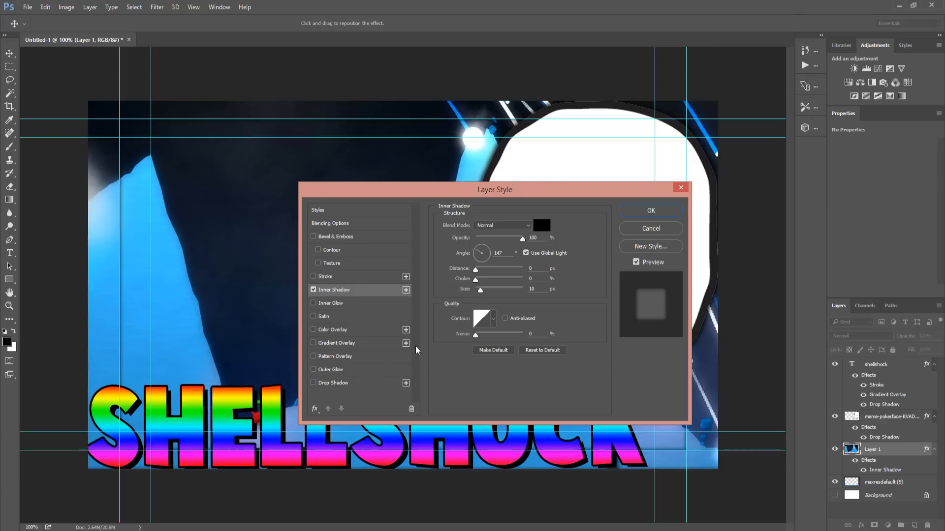
{"action": "left_click_drag", "start_coordinate": [480, 290], "coordinate": [486, 293]}
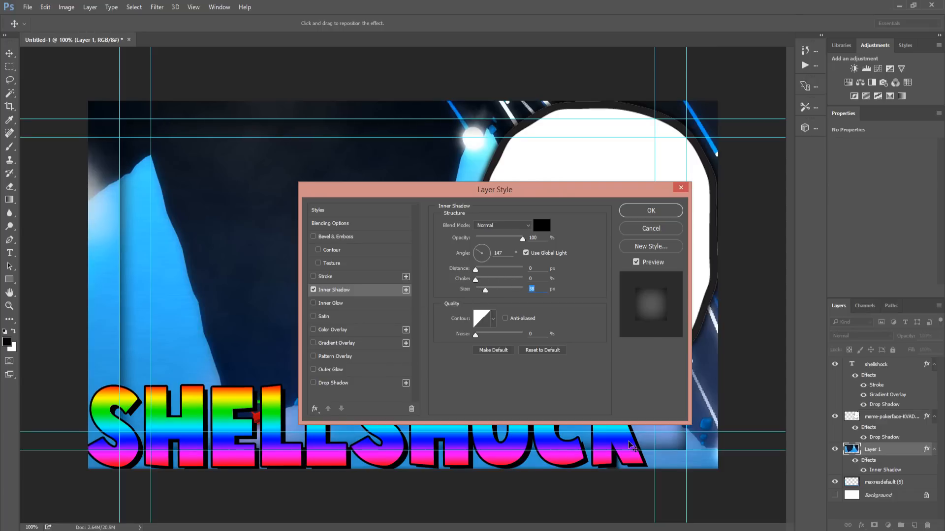
{"action": "left_click", "coordinate": [653, 213]}
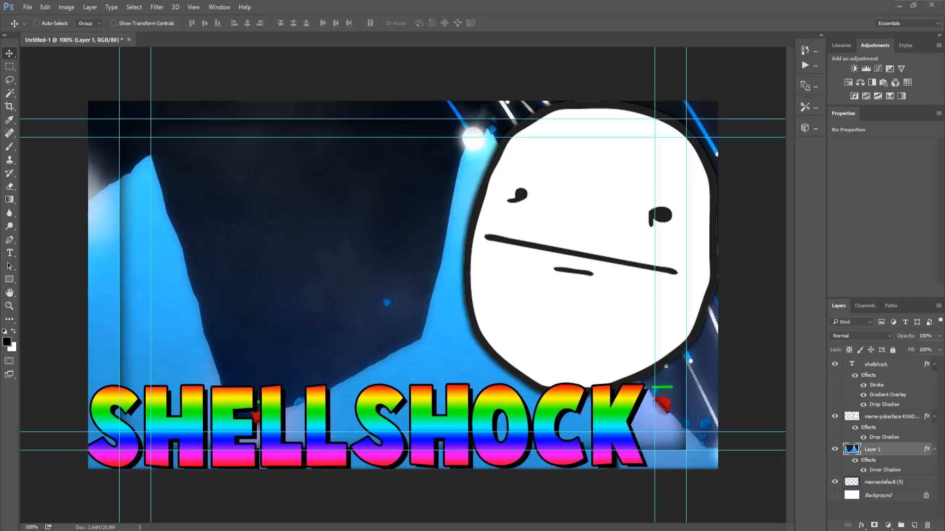
Step: Look at the finished Reindhardt example image for its inner-shadow frame and close the viewer
{"action": "left_click_drag", "start_coordinate": [0, 41], "coordinate": [420, 0]}
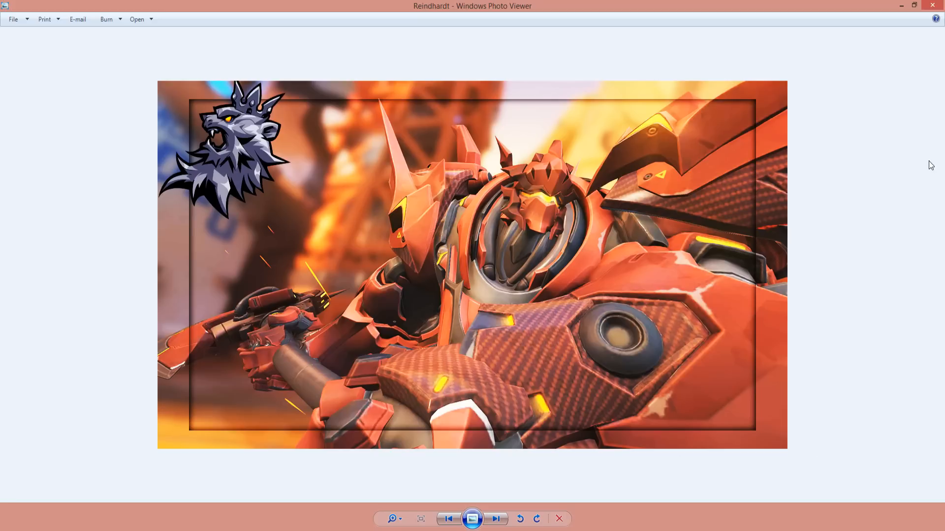
{"action": "left_click", "coordinate": [939, 5]}
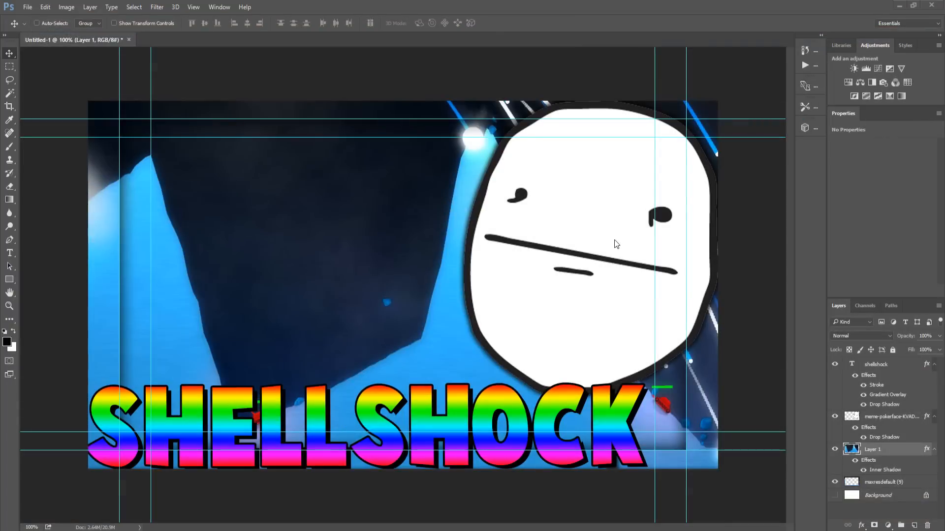
Step: Hide Layer 1's inner shadow and add a black Multiply drop shadow at 0 px distance and 18% spread with an increased size
{"action": "left_click", "coordinate": [863, 470]}
{"action": "double_click", "coordinate": [902, 453]}
{"action": "left_click", "coordinate": [344, 383]}
{"action": "mouse_move", "coordinate": [484, 291]}
{"action": "left_mouse_down"}
{"action": "mouse_move", "coordinate": [498, 292]}
{"action": "mouse_move", "coordinate": [490, 292]}
{"action": "left_mouse_up"}
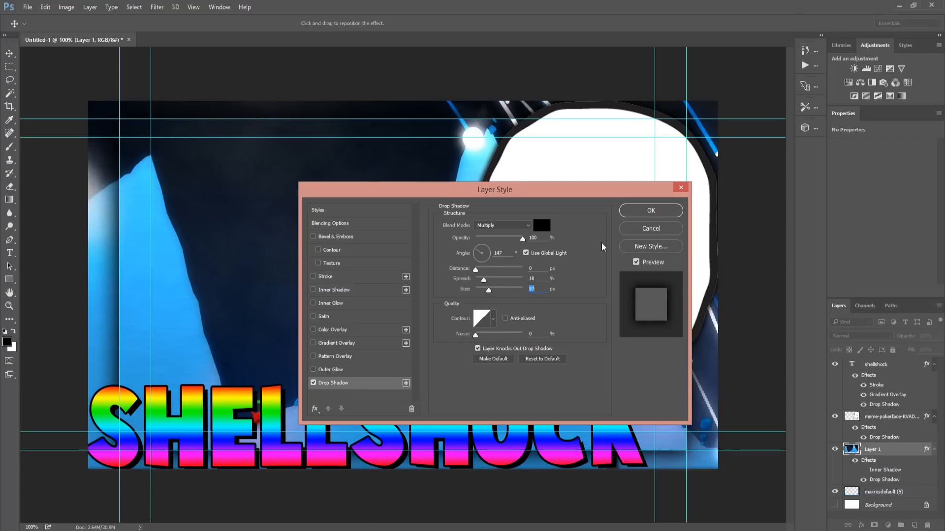
{"action": "left_click", "coordinate": [650, 210]}
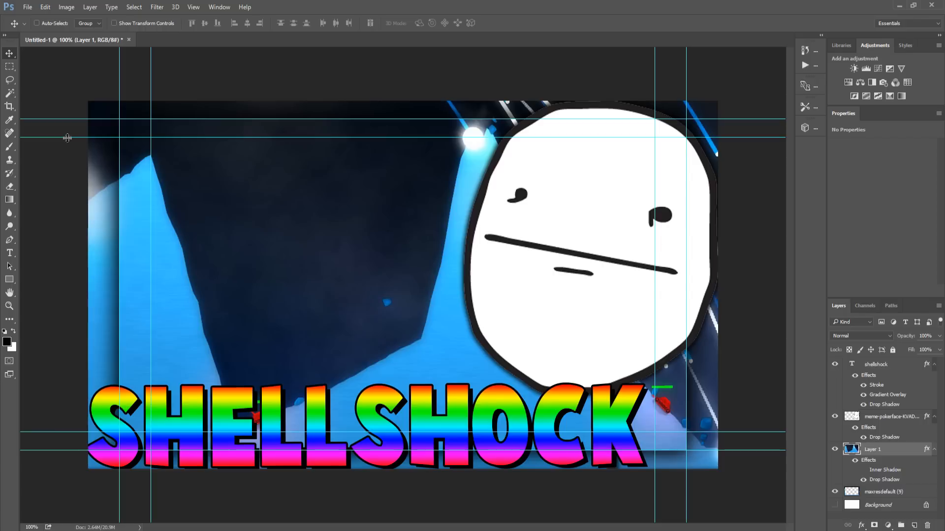
Step: Compare Layer 1's two shadow effects by toggling their visibility, leaving the inner shadow shown and the drop shadow hidden
{"action": "left_click", "coordinate": [864, 481]}
{"action": "left_click", "coordinate": [864, 480]}
{"action": "left_click", "coordinate": [864, 471]}
{"action": "left_click", "coordinate": [864, 471]}
{"action": "left_click", "coordinate": [864, 471]}
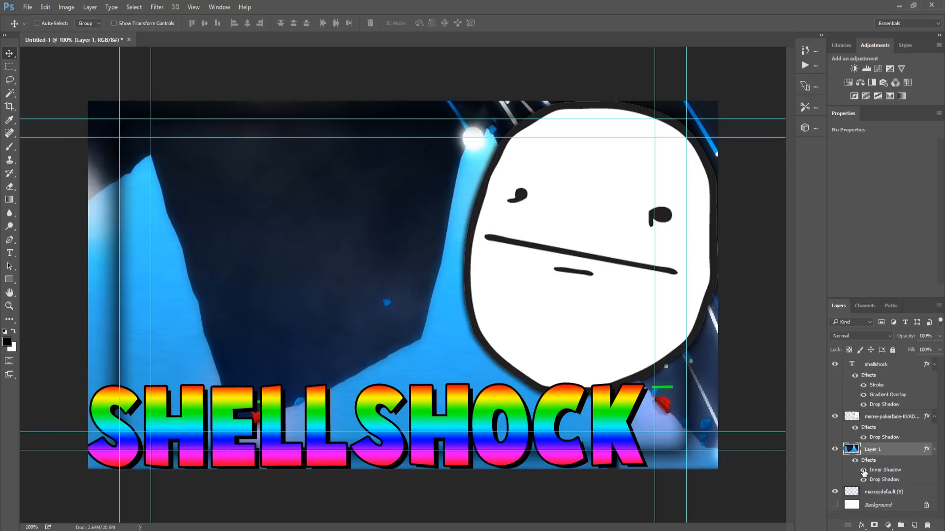
{"action": "left_click", "coordinate": [863, 480]}
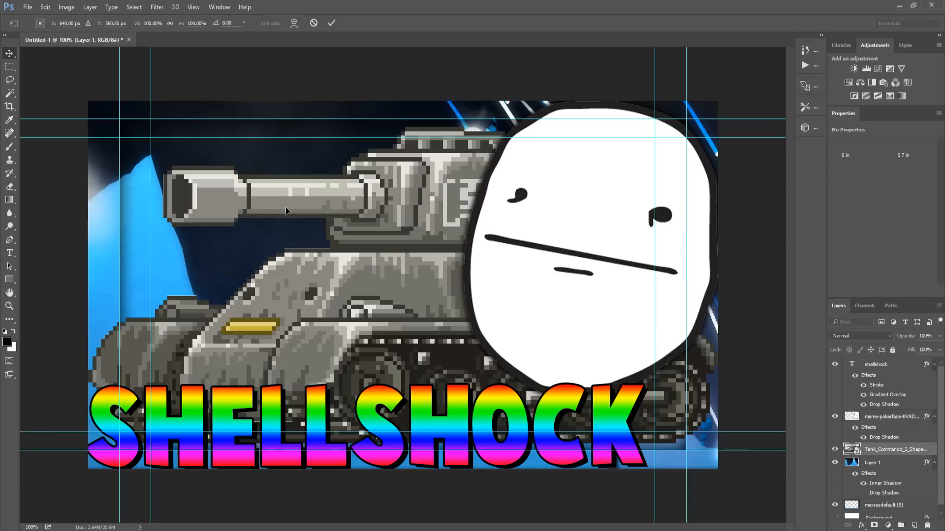
Step: Shift the placed Tank_Commando_2_Shape_3307 image to the left and rasterize its layer
{"action": "left_click_drag", "start_coordinate": [266, 169], "coordinate": [212, 162]}
{"action": "right_click", "coordinate": [914, 450]}
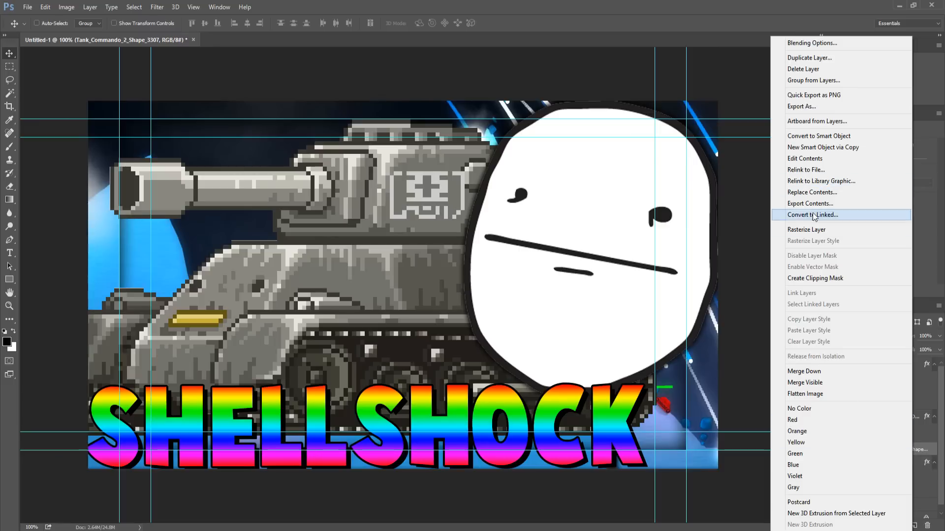
{"action": "left_click", "coordinate": [819, 230]}
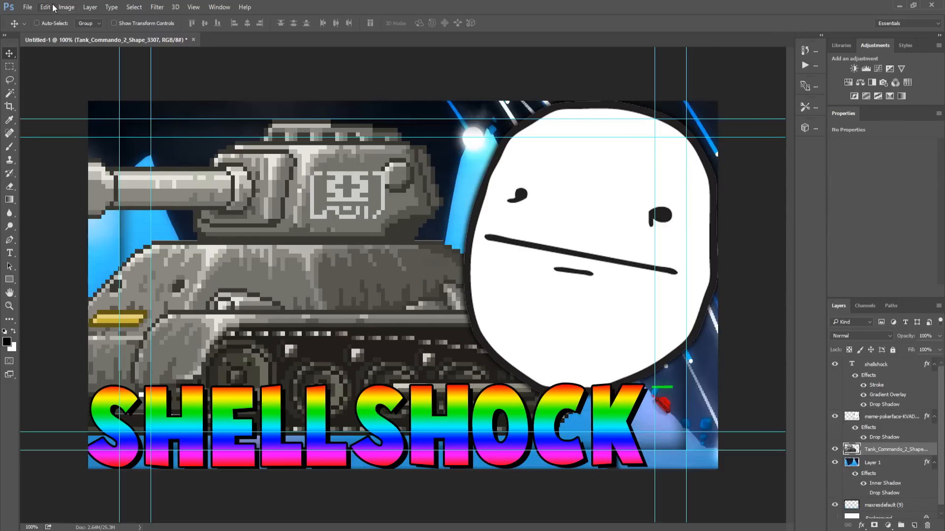
Step: Flip the tank layer horizontally and reposition it so the gun barrel points at the pokerface
{"action": "left_click", "coordinate": [46, 7]}
{"action": "mouse_move", "coordinate": [109, 211]}
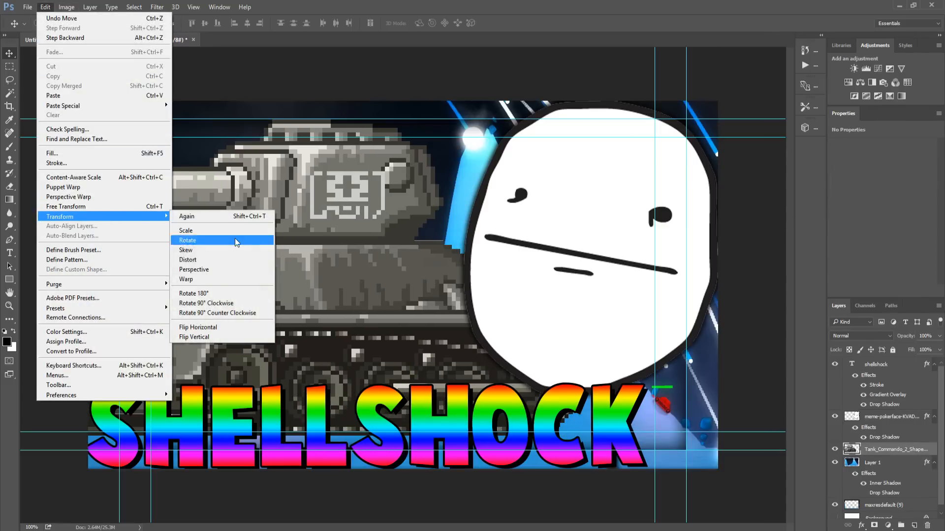
{"action": "left_click", "coordinate": [243, 327]}
{"action": "left_click_drag", "start_coordinate": [370, 289], "coordinate": [382, 289]}
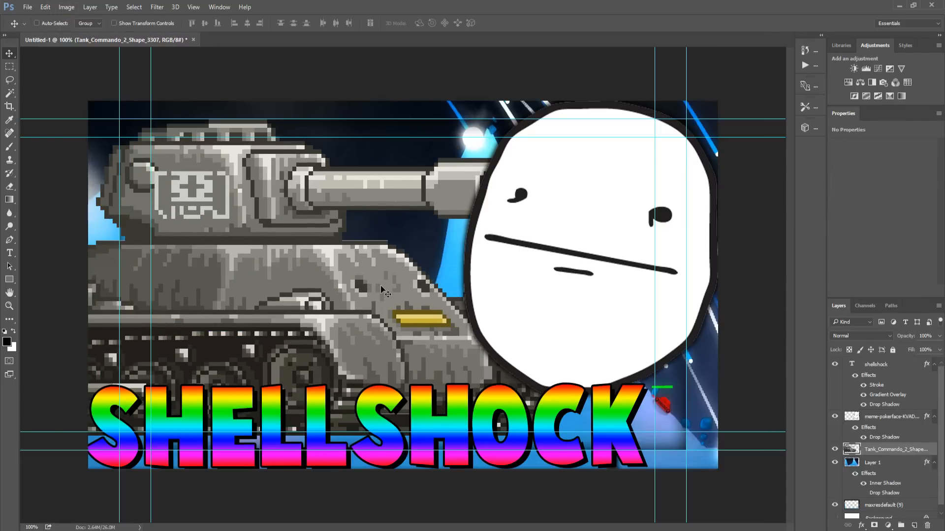
{"action": "left_click_drag", "start_coordinate": [320, 274], "coordinate": [297, 286]}
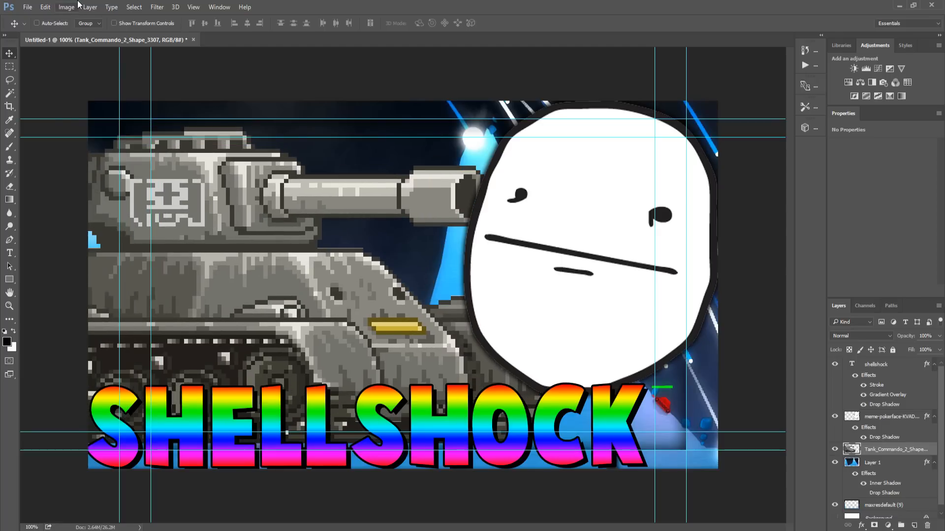
Step: Nudge the tank left and stretch it slightly with Free Transform so it reaches the canvas's bottom edge
{"action": "left_click", "coordinate": [44, 7]}
{"action": "left_click", "coordinate": [44, 7]}
{"action": "mouse_move", "coordinate": [332, 290]}
{"action": "left_mouse_down"}
{"action": "mouse_move", "coordinate": [310, 281]}
{"action": "mouse_move", "coordinate": [320, 290]}
{"action": "left_mouse_up"}
{"action": "key", "text": "ctrl+t"}
{"action": "left_click_drag", "start_coordinate": [544, 444], "coordinate": [548, 476]}
{"action": "key", "text": "Return"}
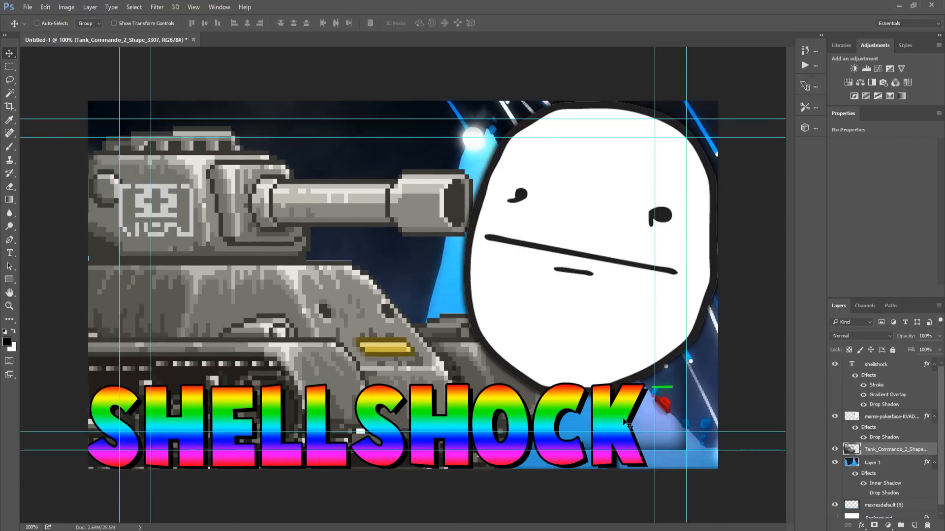
Step: Add a black Multiply drop shadow to the tank layer at 100% opacity, angle 147° and distance 0 px, with a reduced spread
{"action": "double_click", "coordinate": [935, 449]}
{"action": "left_click_drag", "start_coordinate": [515, 191], "coordinate": [713, 170]}
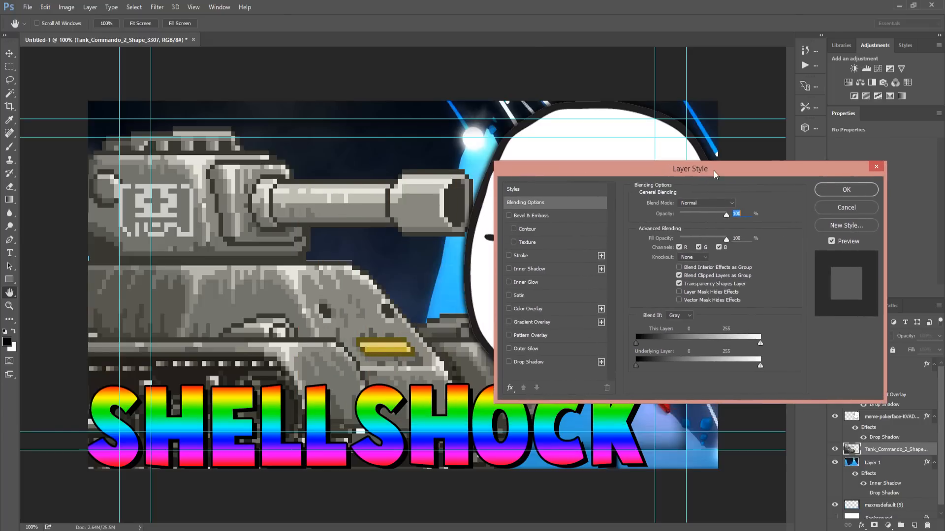
{"action": "left_click", "coordinate": [553, 369]}
{"action": "mouse_move", "coordinate": [683, 260]}
{"action": "left_mouse_down"}
{"action": "mouse_move", "coordinate": [672, 263]}
{"action": "mouse_move", "coordinate": [686, 270]}
{"action": "mouse_move", "coordinate": [677, 261]}
{"action": "left_mouse_up"}
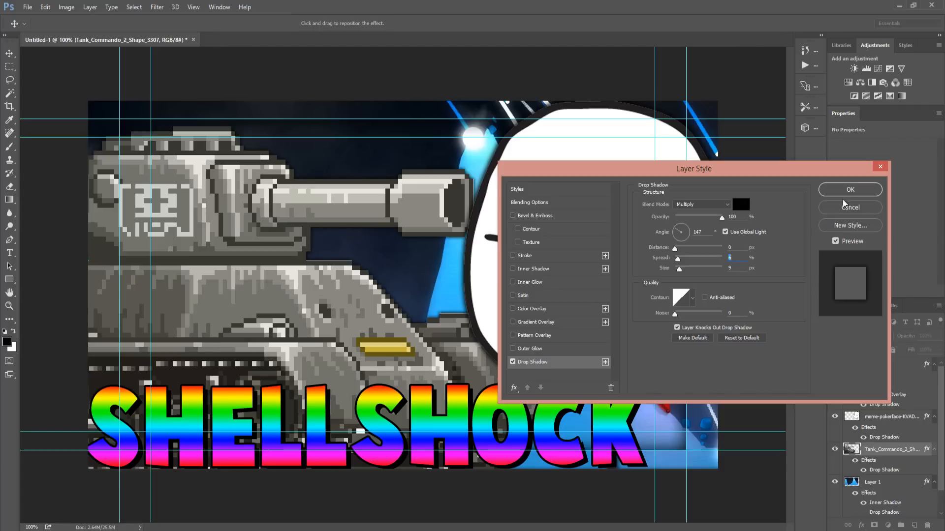
{"action": "left_click", "coordinate": [850, 190]}
Step: Tint the tank with Color Balance on the midtones, setting green to +100 and shifting fully toward yellow
{"action": "key", "text": "i"}
{"action": "left_click_drag", "start_coordinate": [524, 217], "coordinate": [480, 260]}
{"action": "left_click_drag", "start_coordinate": [427, 302], "coordinate": [501, 308]}
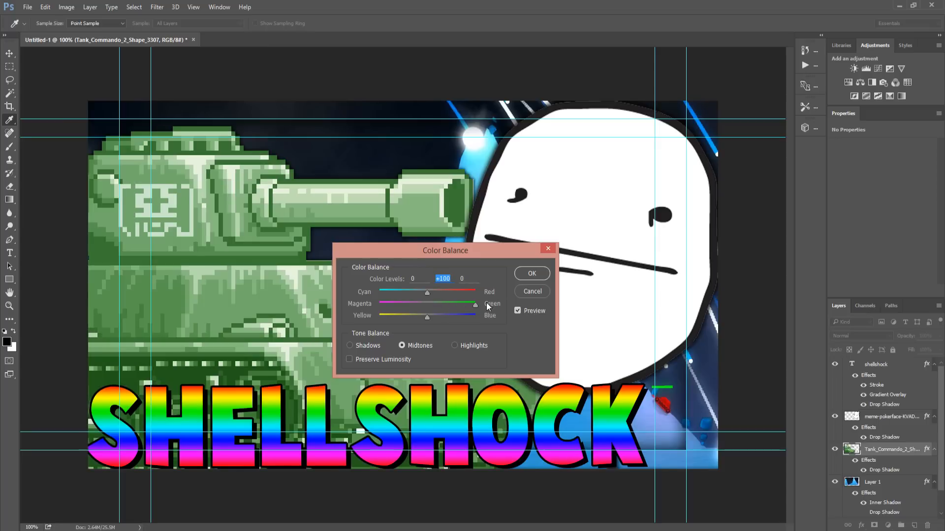
{"action": "left_click_drag", "start_coordinate": [427, 317], "coordinate": [378, 316]}
{"action": "left_click", "coordinate": [523, 276]}
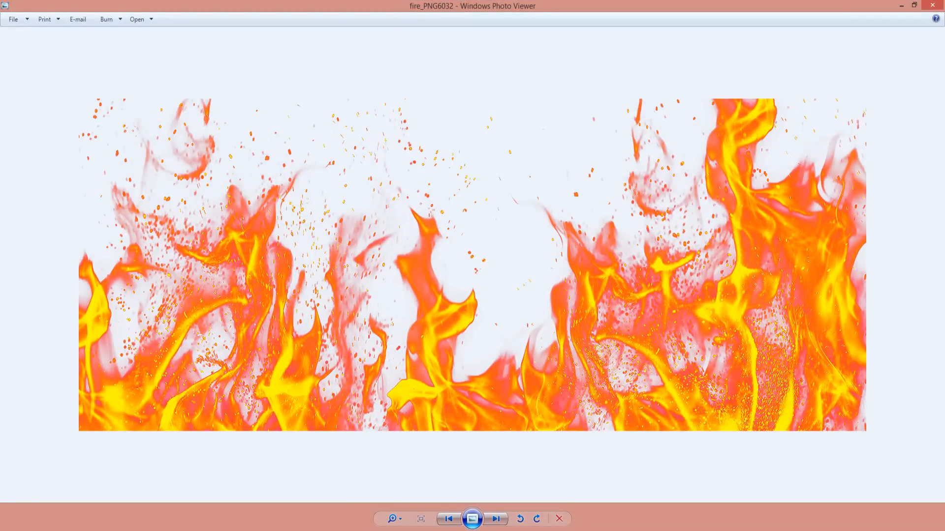
Step: Place the fire_PNG6032 image, enlarge it to about 26.11 × 10.61 in and position the flames over the tank
{"action": "left_click", "coordinate": [933, 5]}
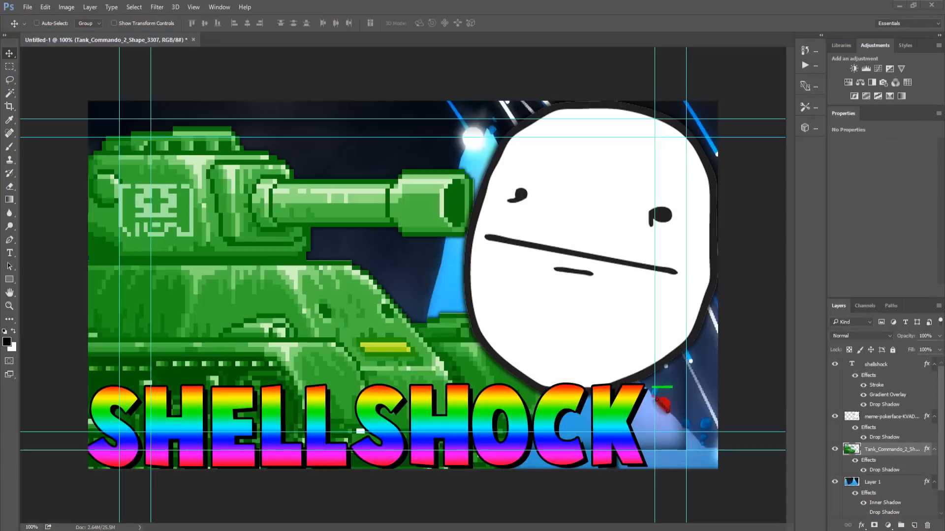
{"action": "key", "text": "Return"}
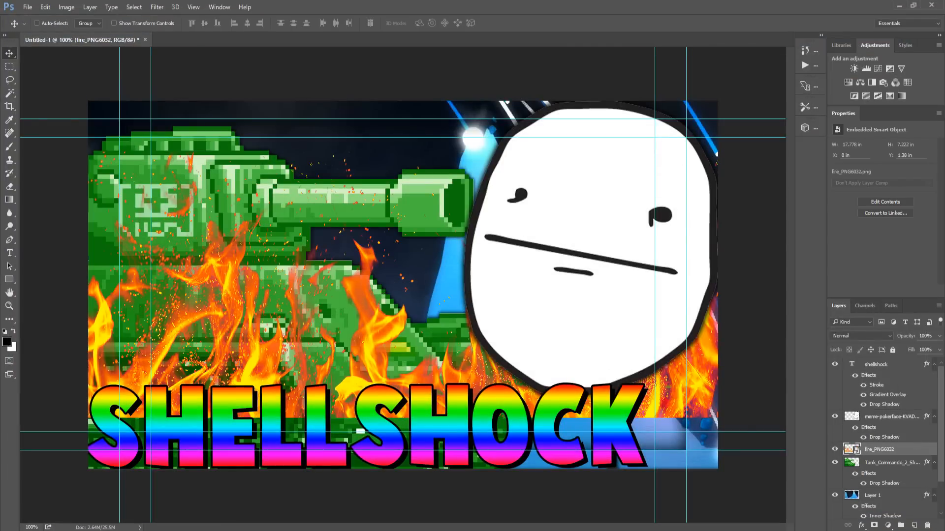
{"action": "key", "text": "ctrl+t"}
{"action": "left_click_drag", "start_coordinate": [88, 152], "coordinate": [15, 29]}
{"action": "left_click_drag", "start_coordinate": [525, 384], "coordinate": [561, 281]}
{"action": "key", "text": "Return"}
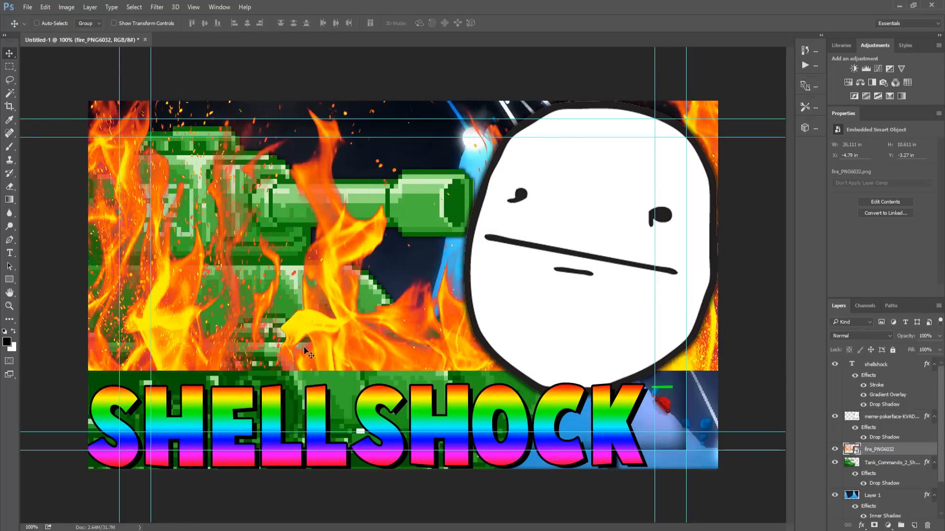
{"action": "left_click_drag", "start_coordinate": [308, 349], "coordinate": [314, 362]}
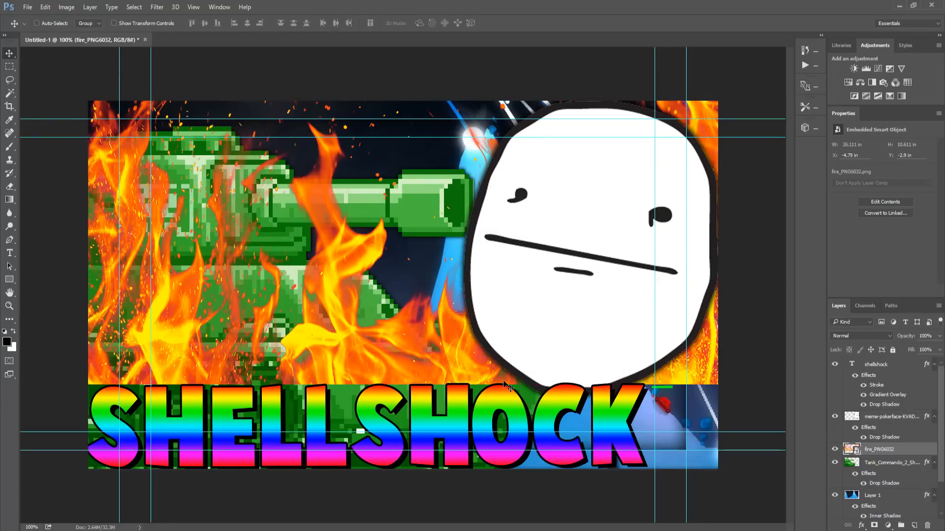
{"action": "left_click_drag", "start_coordinate": [552, 380], "coordinate": [554, 388]}
Step: Move the fire_PNG6032 layer below the tank layer and shift the flames far left behind the tank
{"action": "scroll", "coordinate": [876, 422], "scroll_direction": "down", "scroll_amount": 2}
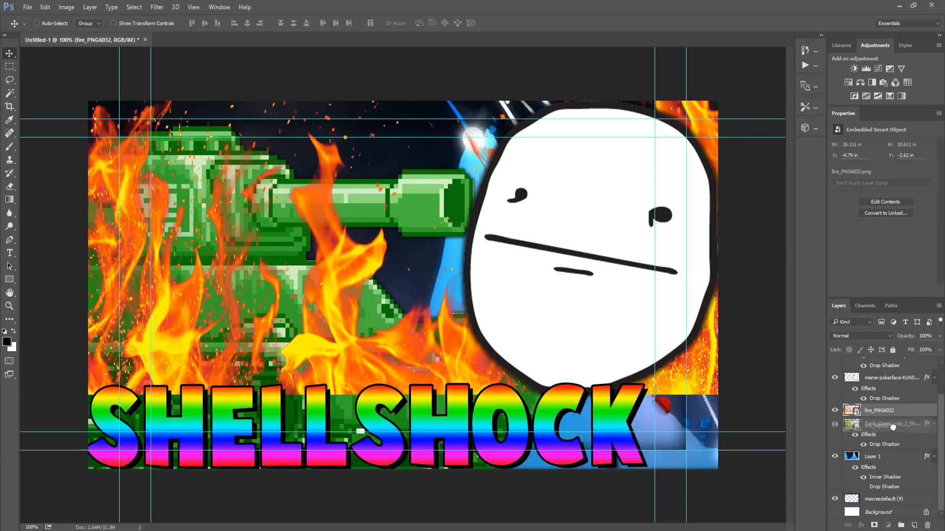
{"action": "left_click_drag", "start_coordinate": [892, 437], "coordinate": [892, 451]}
{"action": "left_click_drag", "start_coordinate": [691, 383], "coordinate": [685, 418]}
{"action": "left_click_drag", "start_coordinate": [679, 375], "coordinate": [376, 375]}
Step: Try the fire_PNG6032 layer in front of the tank with the flames shifted up, and return it beneath the tank layer
{"action": "key", "text": "ctrl+bracketright"}
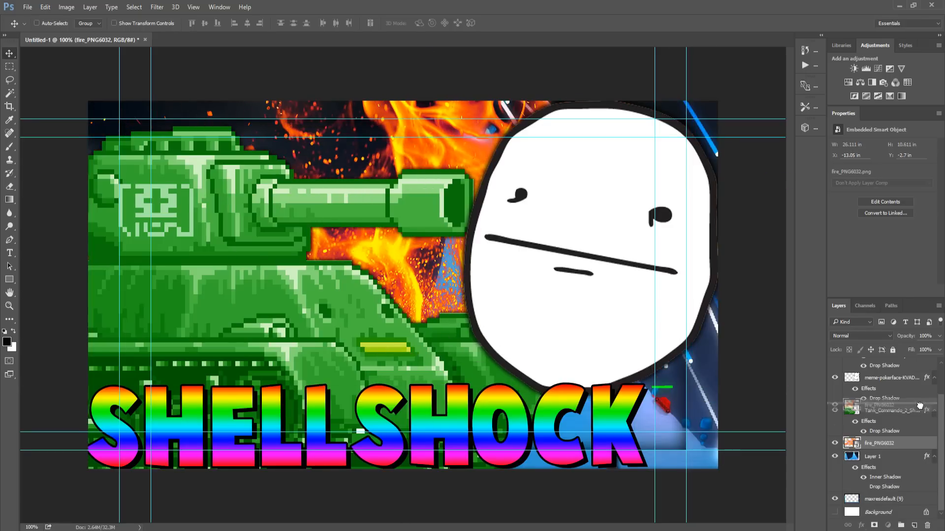
{"action": "left_click_drag", "start_coordinate": [300, 361], "coordinate": [297, 340]}
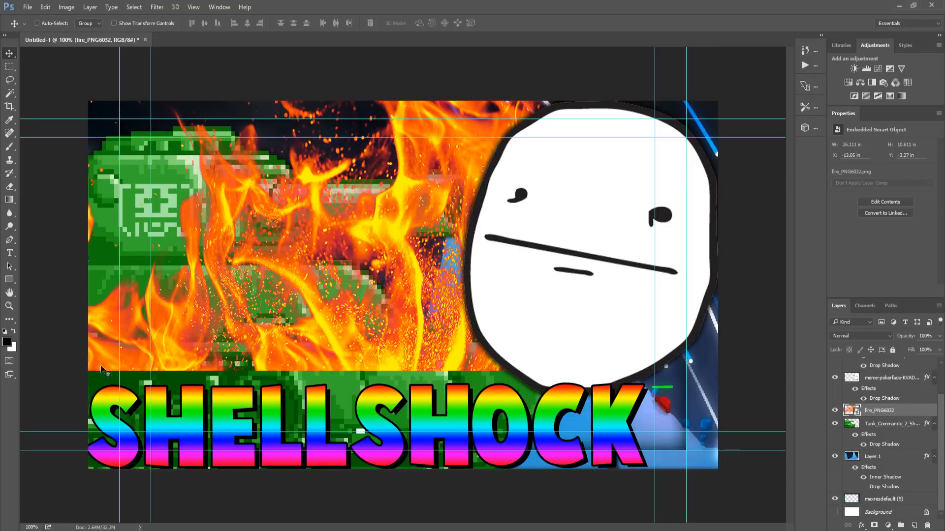
{"action": "left_click_drag", "start_coordinate": [908, 410], "coordinate": [901, 440]}
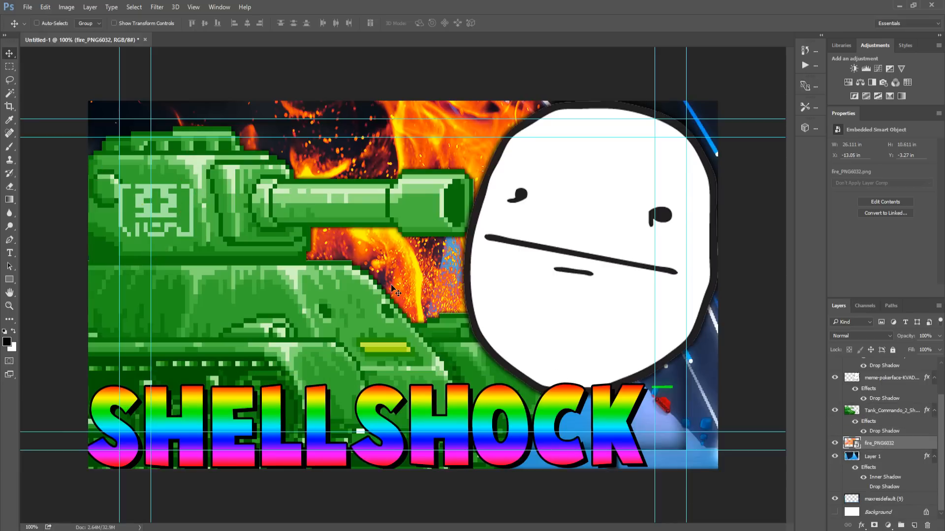
Step: Reposition the flames behind the tank and pokerface at about X -7.16 in, Y -0.61 in, covering the lower right corner
{"action": "left_click_drag", "start_coordinate": [390, 284], "coordinate": [615, 362]}
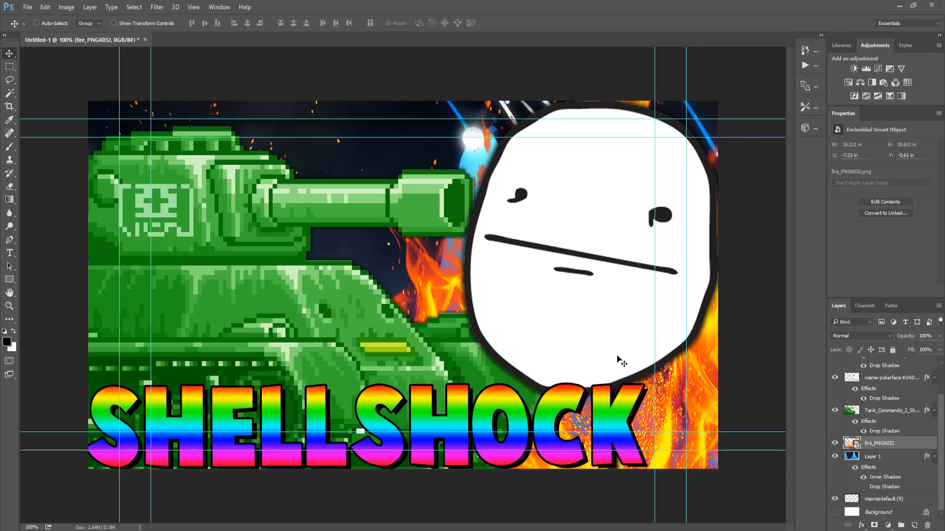
{"action": "left_click_drag", "start_coordinate": [665, 479], "coordinate": [658, 448]}
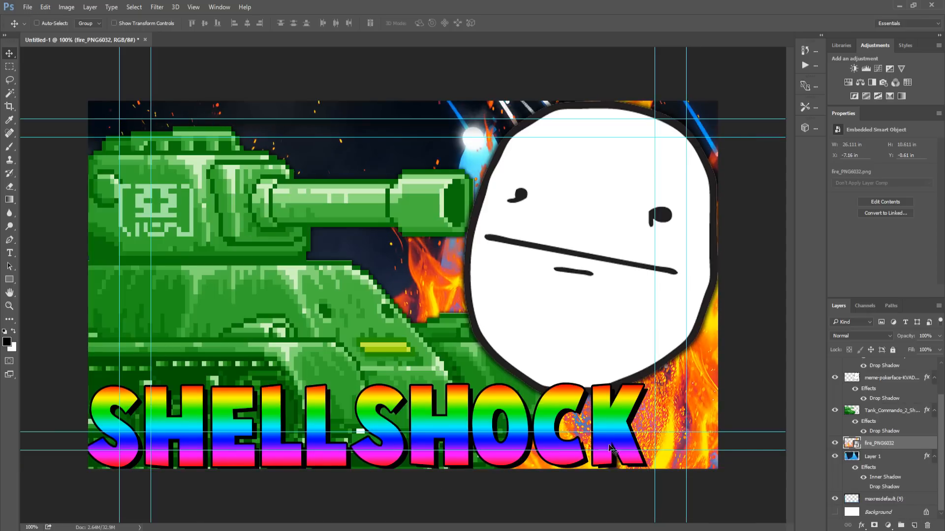
Step: Hide all the thumbnail layers, from the maxresdefault (9) background up to the shellshock text
{"action": "left_click_drag", "start_coordinate": [835, 499], "coordinate": [835, 376]}
{"action": "scroll", "coordinate": [860, 399], "scroll_direction": "up", "scroll_amount": 3}
{"action": "left_click", "coordinate": [835, 364]}
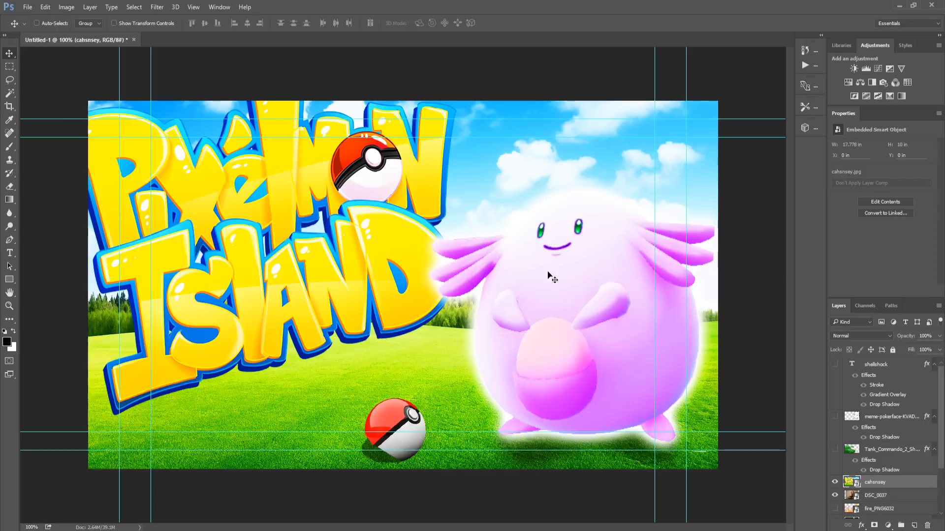
Step: Shrink and tilt the cahsnsey image to about 3.99 × 2.46 in so it covers the phone held in the DSC_0037 photo
{"action": "key", "text": "ctrl+t"}
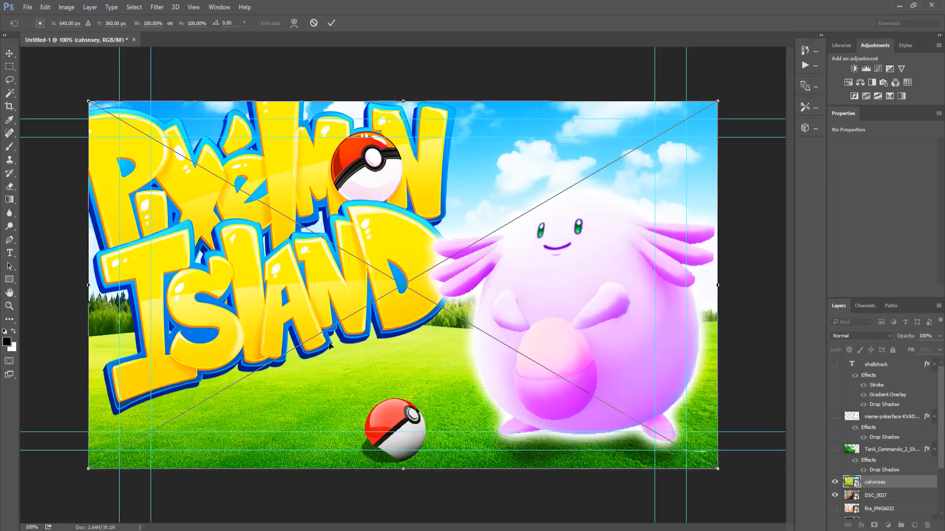
{"action": "left_click_drag", "start_coordinate": [714, 471], "coordinate": [427, 390]}
{"action": "key", "text": "Return"}
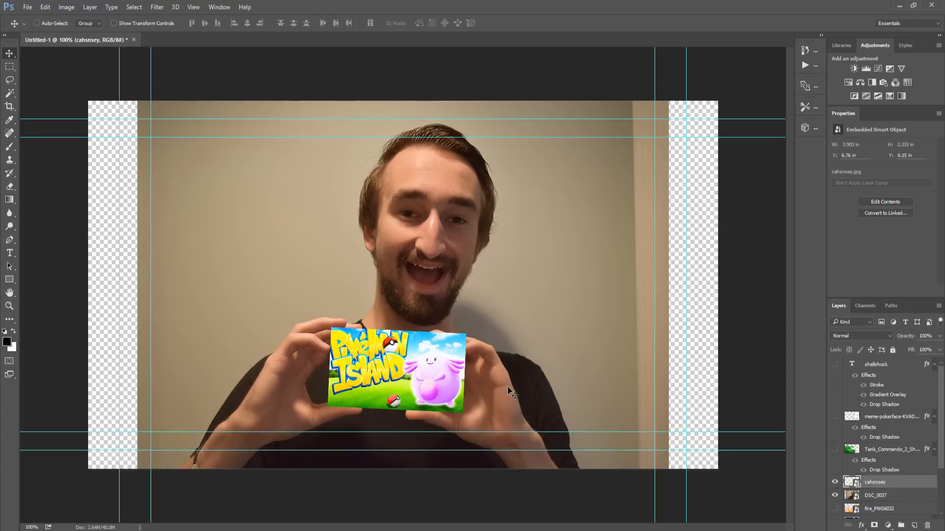
{"action": "key", "text": "ctrl+t"}
{"action": "left_click_drag", "start_coordinate": [505, 363], "coordinate": [505, 367]}
{"action": "key", "text": "Return"}
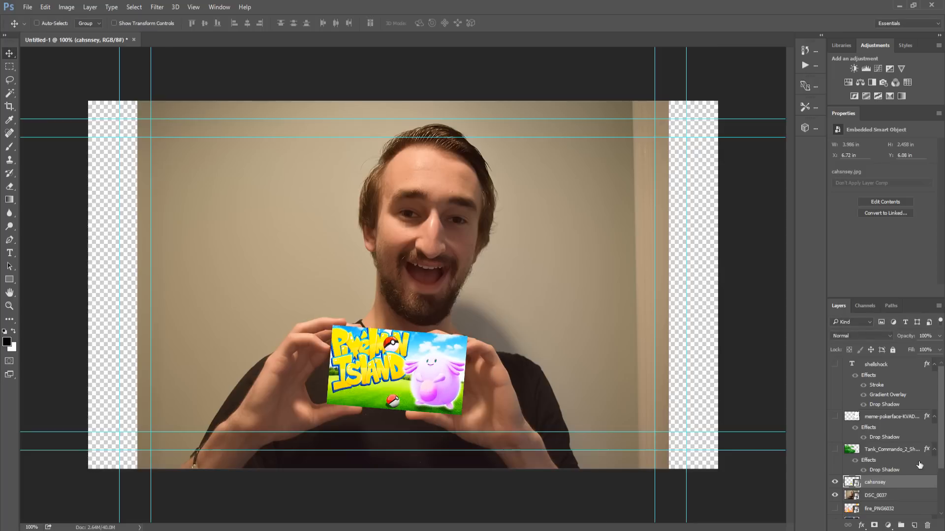
Step: Hide the cahsnsey layer to uncover the phone and select the DSC_0037 photo layer
{"action": "left_click", "coordinate": [835, 482]}
{"action": "left_click", "coordinate": [920, 498]}
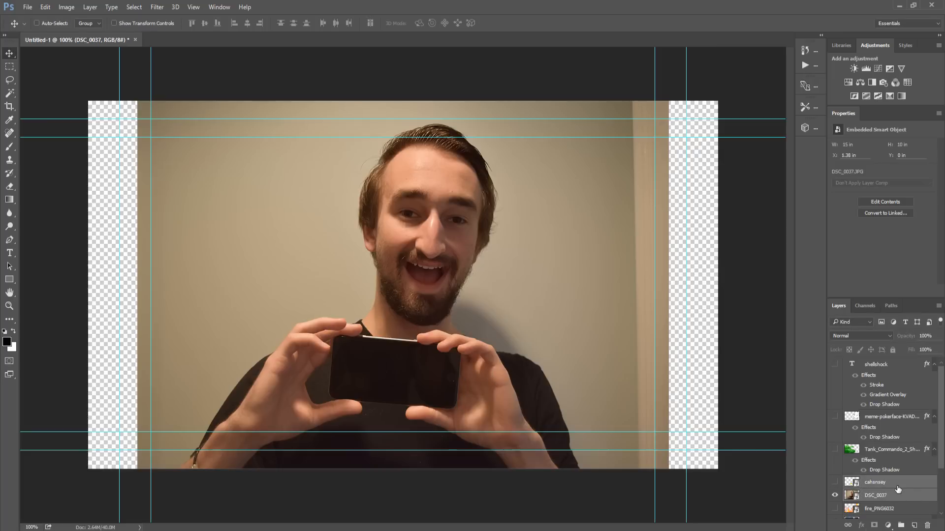
Step: Rasterize the cahsnsey and DSC_0037 smart object layers and make DSC_0037 the only selected layer
{"action": "right_click", "coordinate": [897, 488]}
{"action": "left_click", "coordinate": [807, 231]}
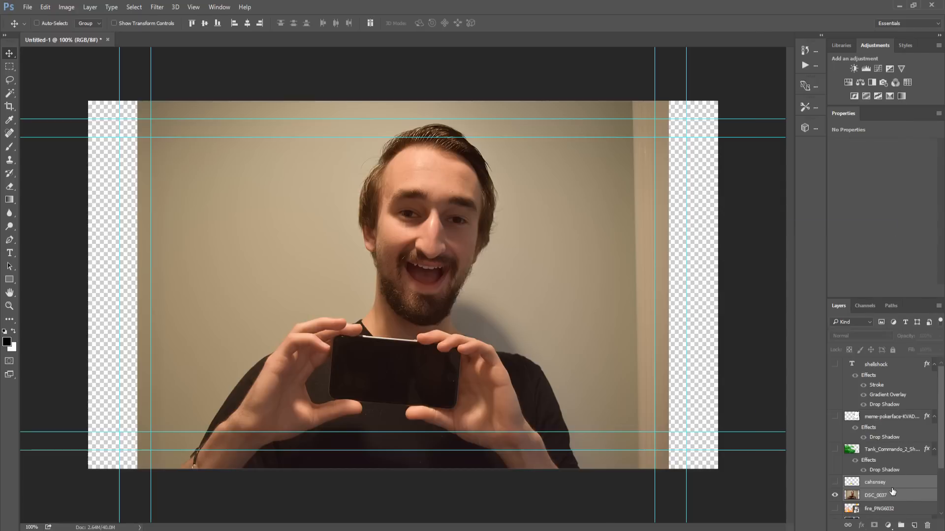
{"action": "left_click", "coordinate": [891, 488]}
{"action": "left_click", "coordinate": [874, 493]}
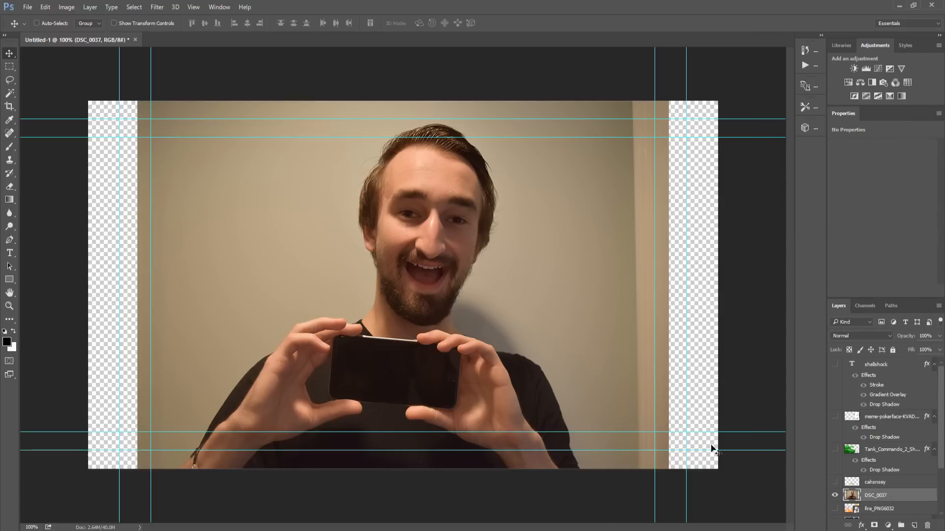
Step: Ready the Polygonal Lasso tool and enlarge the photo to 300% around the held phone
{"action": "key", "text": "w"}
{"action": "key", "text": "shift+w"}
{"action": "left_click", "coordinate": [7, 81]}
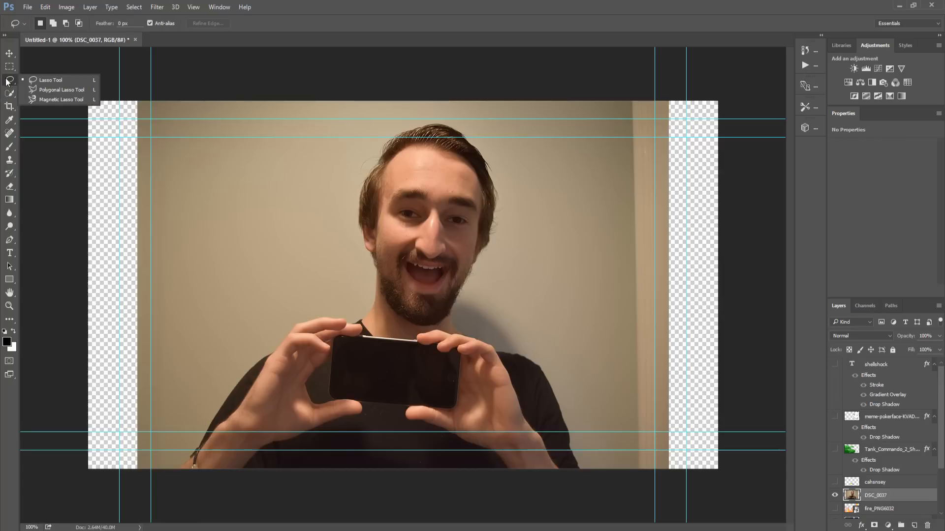
{"action": "left_click", "coordinate": [59, 90]}
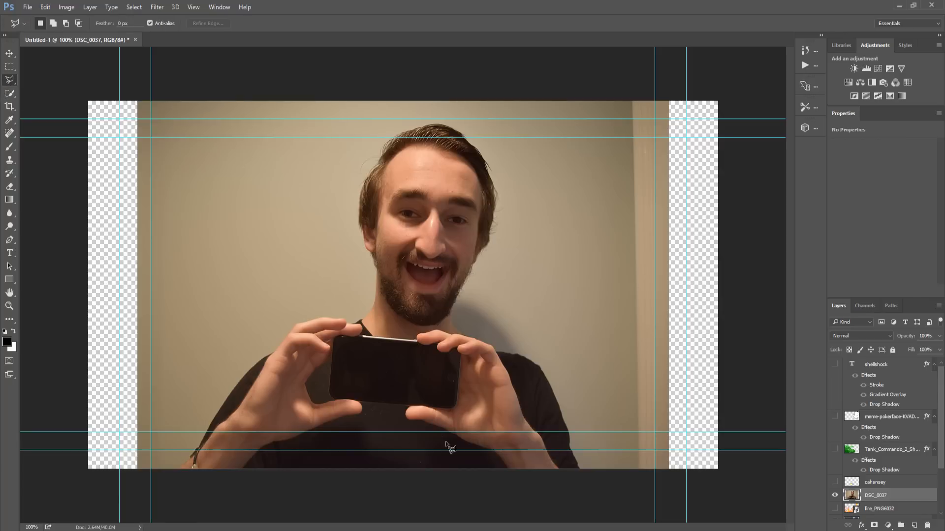
{"action": "scroll", "coordinate": [447, 445], "scroll_direction": "up", "scroll_amount": 2}
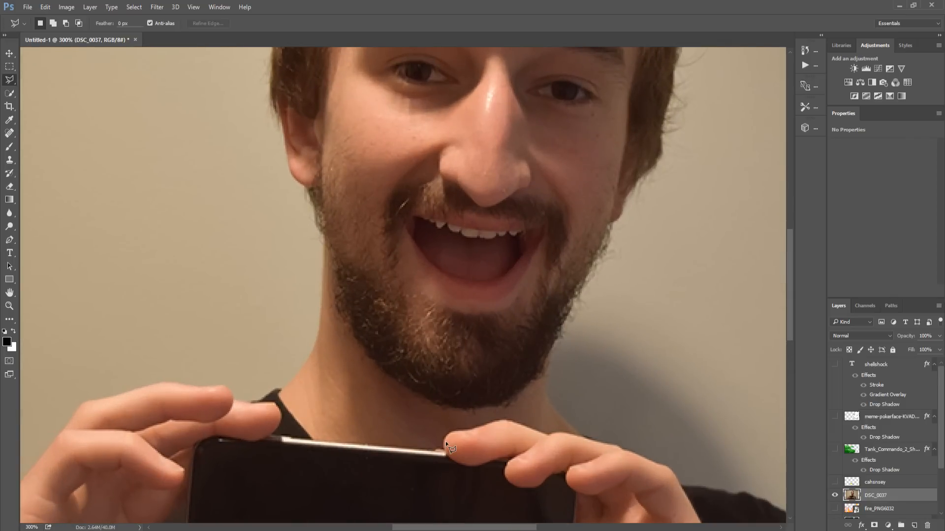
{"action": "scroll", "coordinate": [447, 445], "scroll_direction": "down", "scroll_amount": 2}
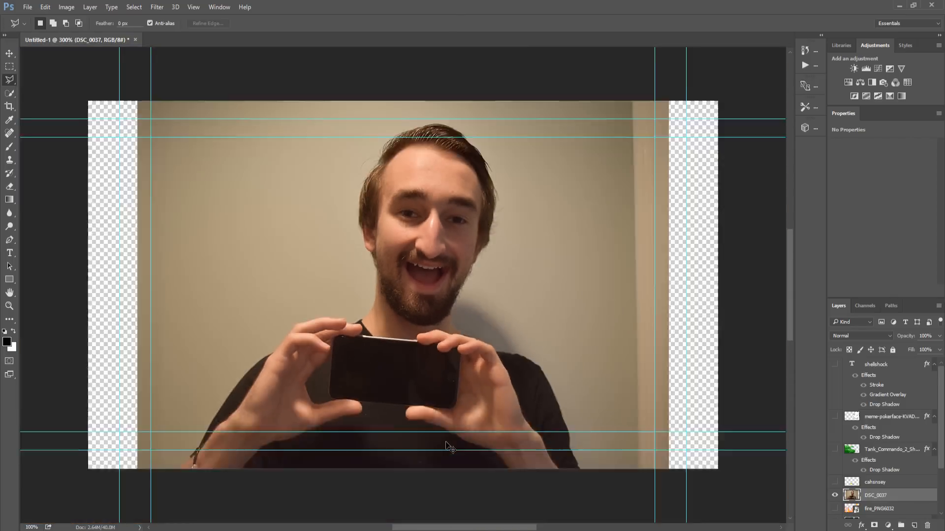
{"action": "scroll", "coordinate": [447, 445], "scroll_direction": "up", "scroll_amount": 2}
{"action": "left_click_drag", "start_coordinate": [426, 439], "coordinate": [432, 143]}
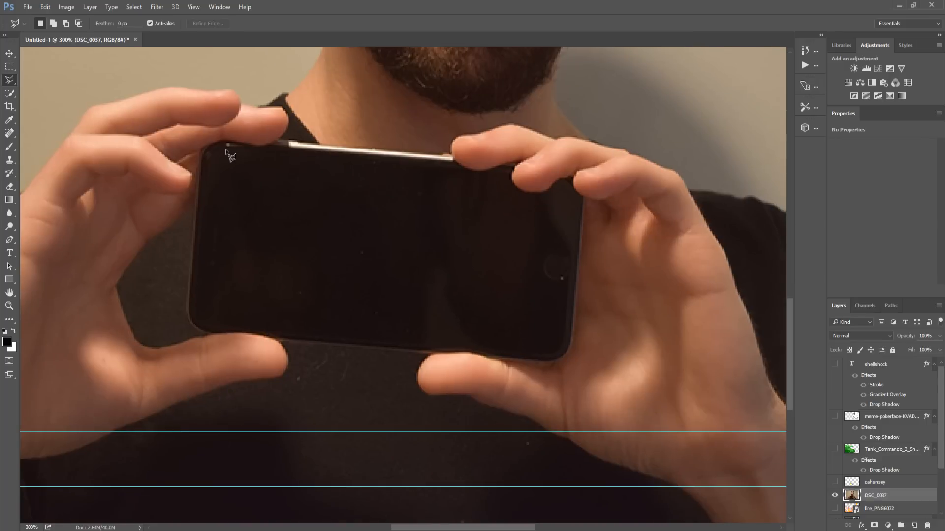
{"action": "left_click", "coordinate": [12, 93]}
{"action": "mouse_move", "coordinate": [294, 231]}
{"action": "left_mouse_down"}
{"action": "mouse_move", "coordinate": [238, 231]}
{"action": "mouse_move", "coordinate": [394, 287]}
{"action": "mouse_move", "coordinate": [481, 288]}
{"action": "mouse_move", "coordinate": [392, 168]}
{"action": "mouse_move", "coordinate": [492, 196]}
{"action": "mouse_move", "coordinate": [388, 217]}
{"action": "left_mouse_up"}
{"action": "key", "text": "ctrl+d"}
Step: Outline the phone's black screen with the Polygonal Lasso, skirting the home button and the fingertips overlapping its upper edge
{"action": "left_click", "coordinate": [9, 80]}
{"action": "left_click", "coordinate": [9, 80]}
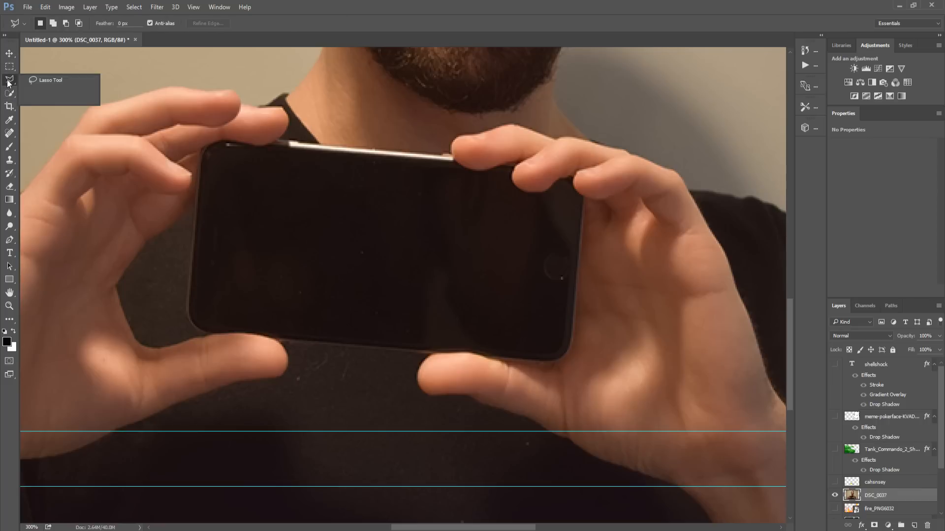
{"action": "left_click", "coordinate": [54, 90]}
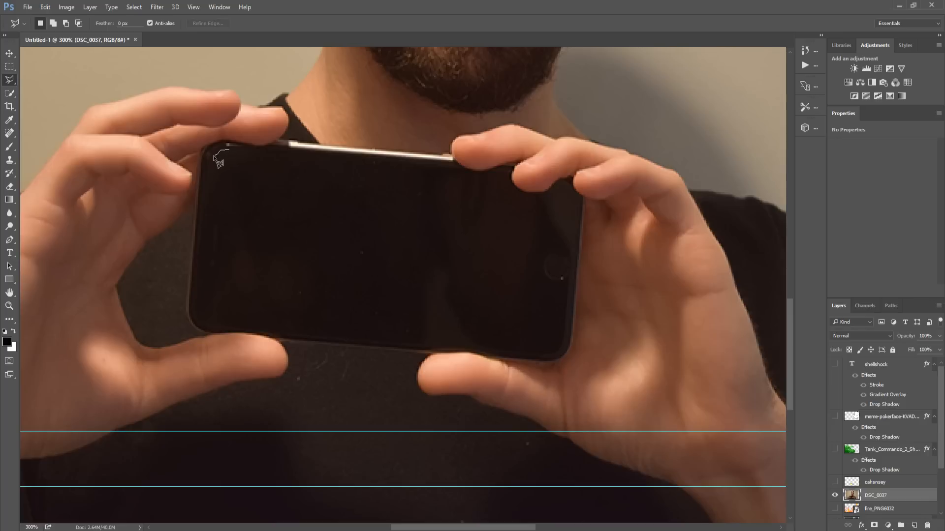
{"action": "left_click", "coordinate": [211, 158]}
{"action": "left_click", "coordinate": [211, 319]}
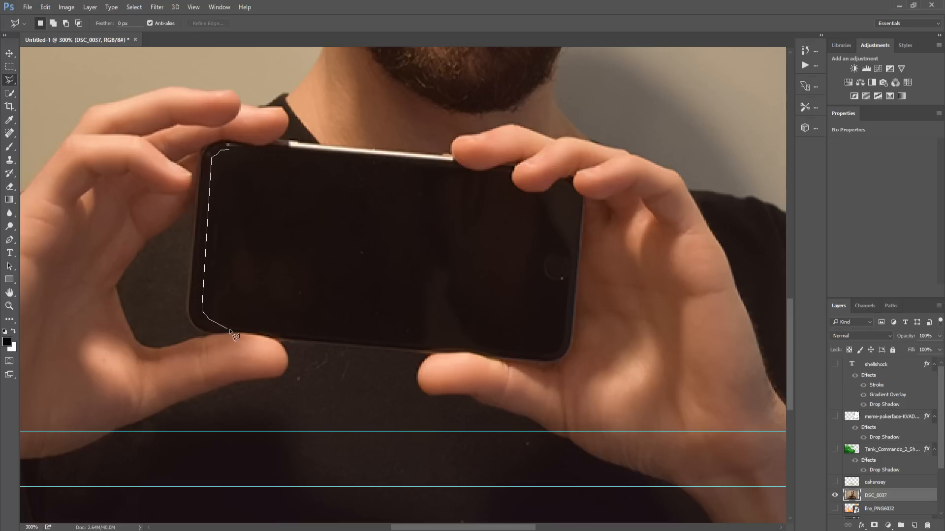
{"action": "left_click", "coordinate": [549, 350]}
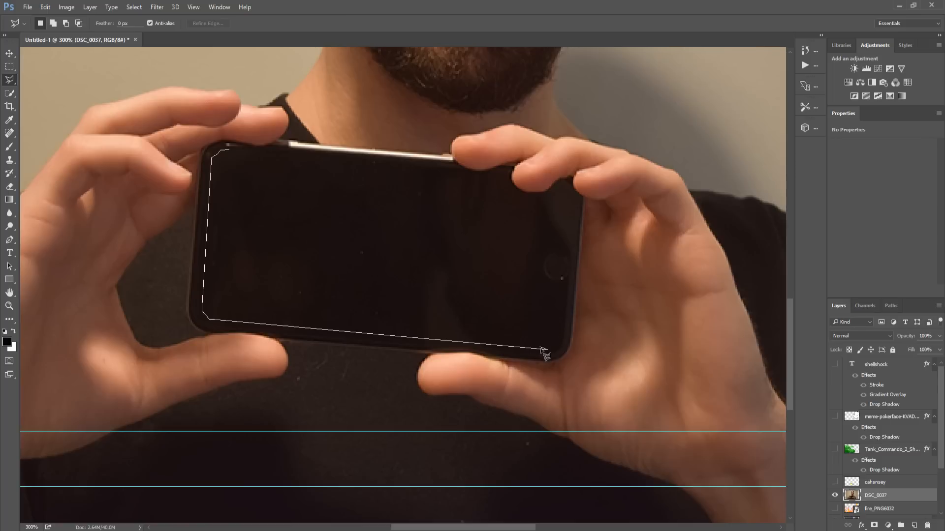
{"action": "left_click", "coordinate": [553, 284]}
{"action": "left_click", "coordinate": [534, 269]}
{"action": "left_click", "coordinate": [538, 249]}
{"action": "left_click", "coordinate": [568, 249]}
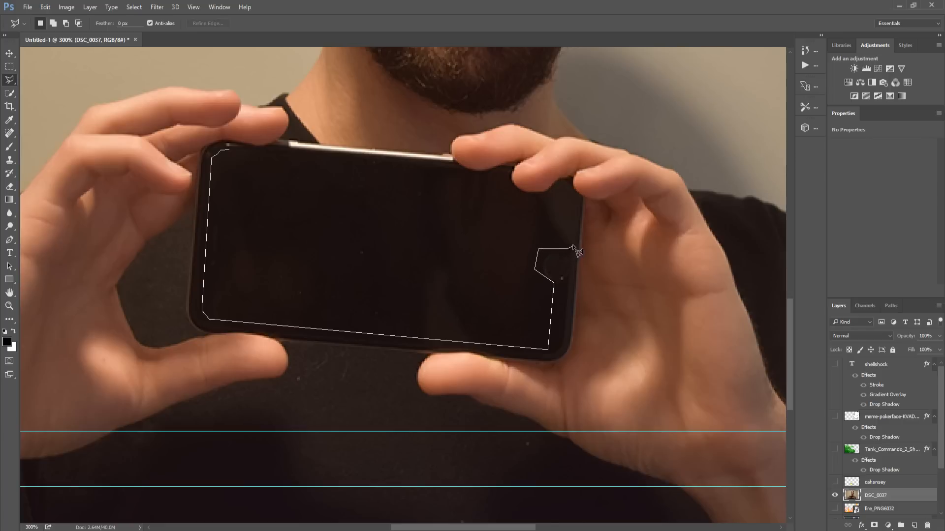
{"action": "left_click", "coordinate": [572, 193]}
{"action": "left_click", "coordinate": [562, 181]}
{"action": "left_click", "coordinate": [540, 197]}
{"action": "left_click", "coordinate": [511, 191]}
{"action": "left_click", "coordinate": [457, 168]}
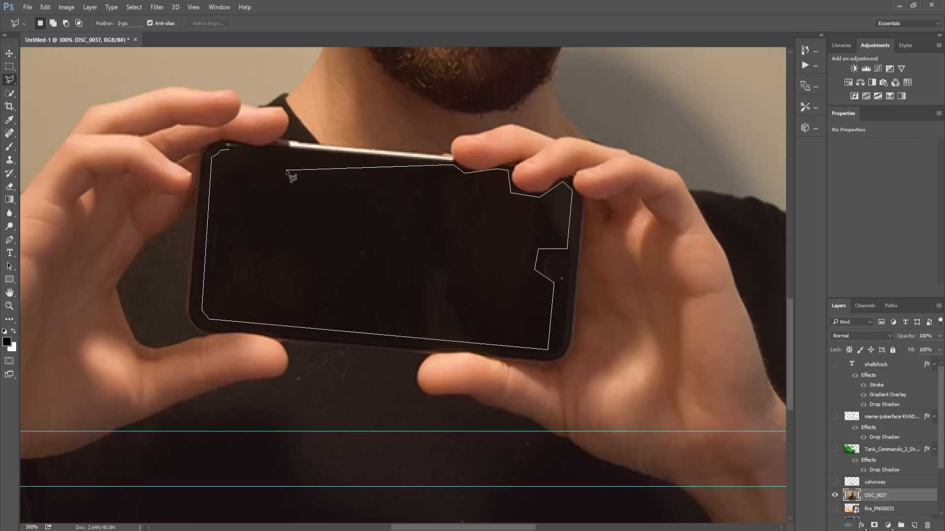
{"action": "left_click", "coordinate": [229, 151]}
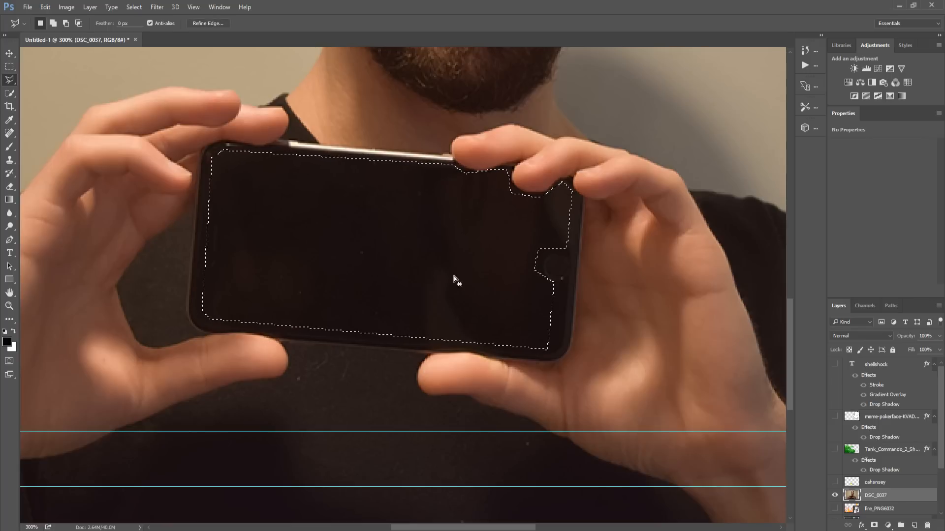
Step: Show the cahsnsey layer over the phone again
{"action": "left_click", "coordinate": [835, 482]}
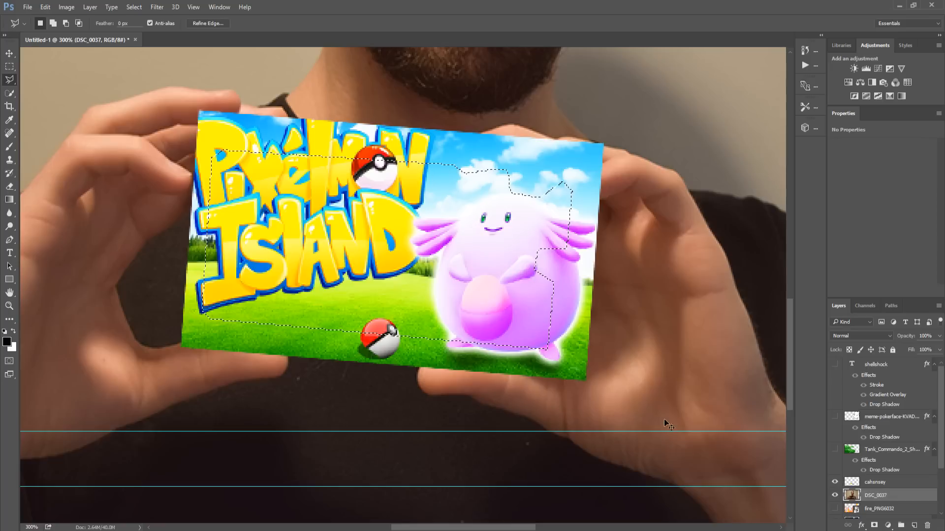
{"action": "key", "text": "ctrl+t"}
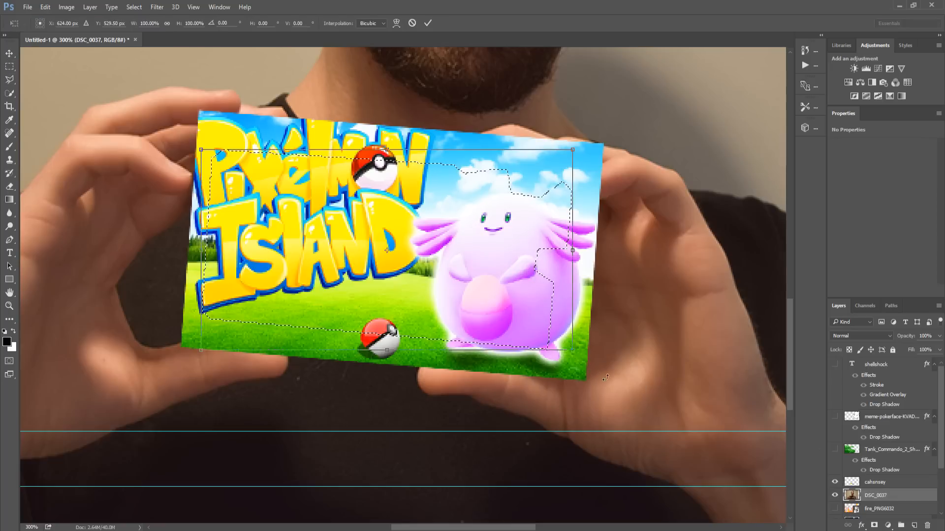
{"action": "left_click_drag", "start_coordinate": [574, 349], "coordinate": [490, 305]}
{"action": "key", "text": "Return"}
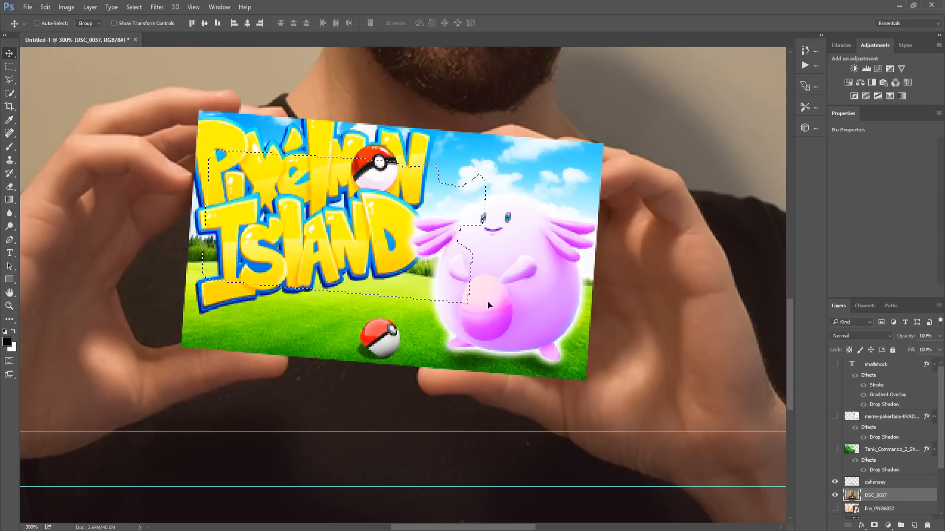
{"action": "key", "text": "ctrl+t"}
{"action": "key", "text": "Escape"}
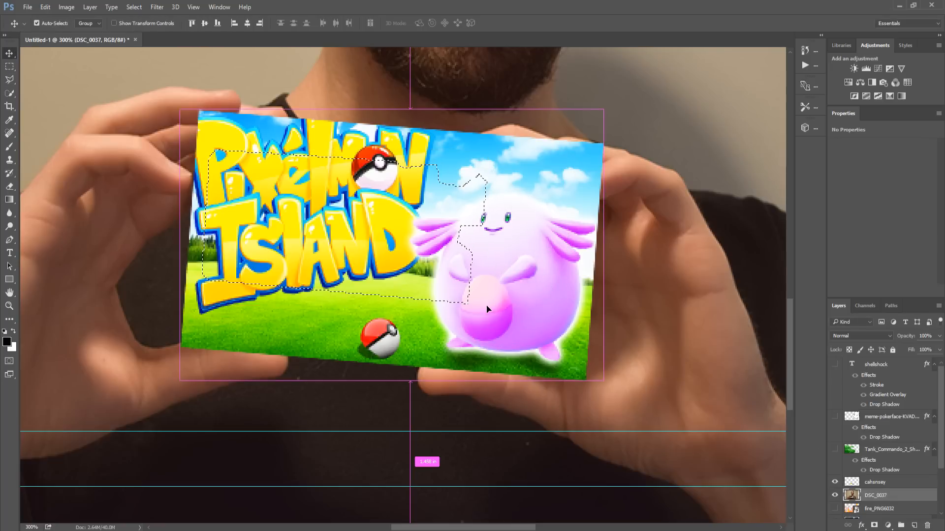
{"action": "key", "text": "ctrl+z"}
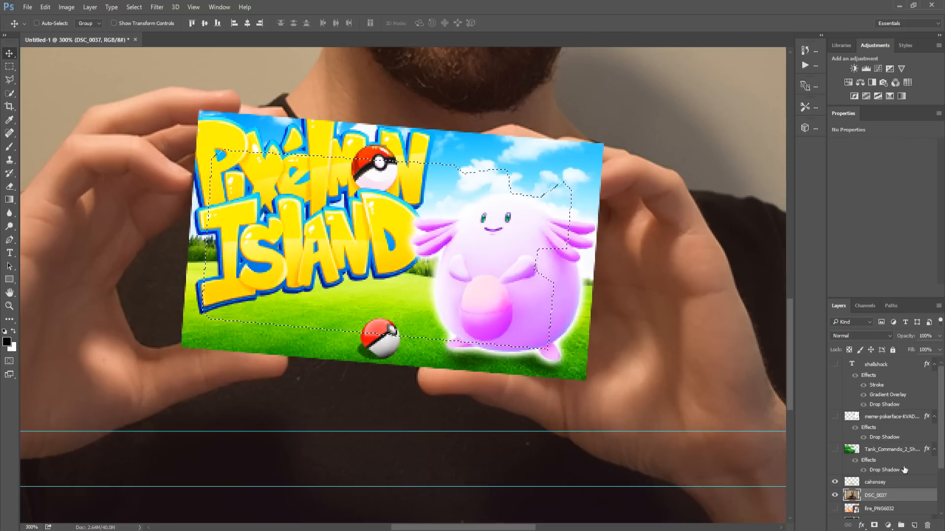
Step: Shrink and reposition the cahsnsey image with Free Transform so it fits over the front of the phone
{"action": "left_click", "coordinate": [881, 482]}
{"action": "key", "text": "ctrl+t"}
{"action": "left_click_drag", "start_coordinate": [572, 350], "coordinate": [487, 338]}
{"action": "key", "text": "Escape"}
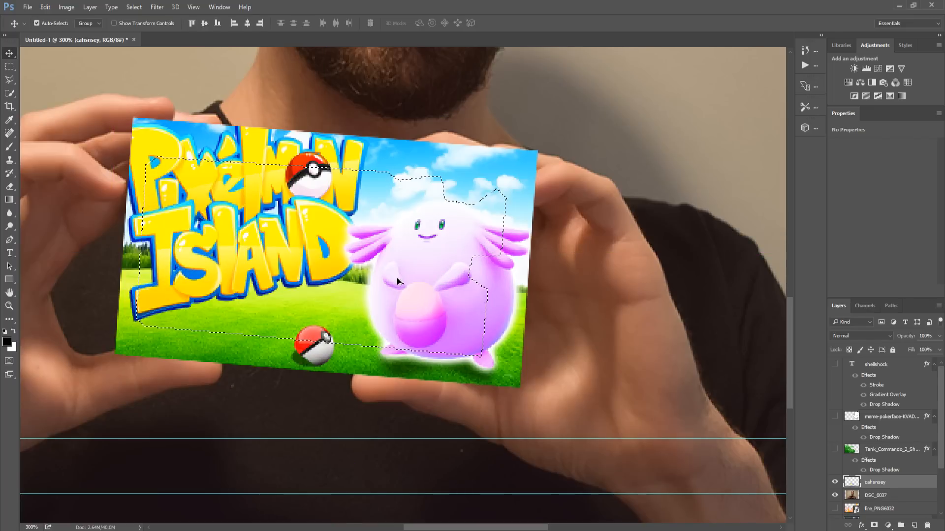
{"action": "key", "text": "ctrl+t"}
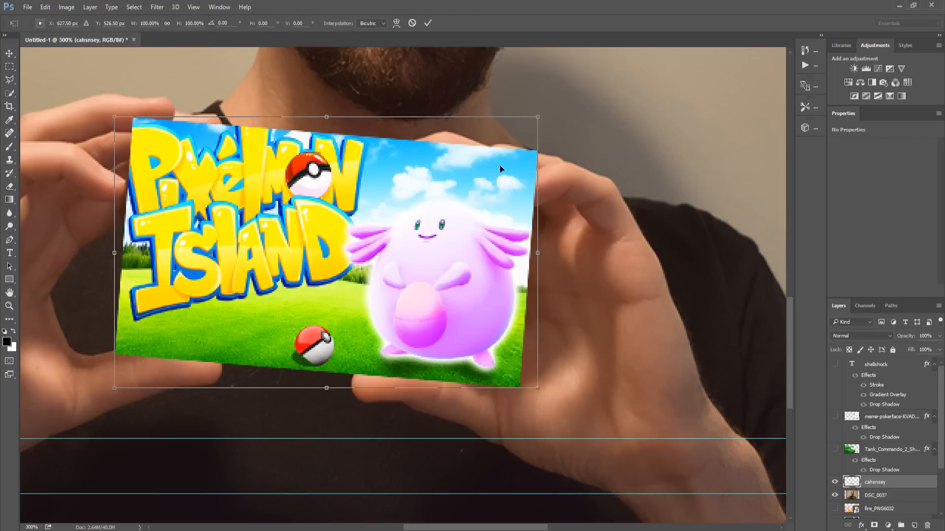
{"action": "left_click_drag", "start_coordinate": [536, 114], "coordinate": [429, 187]}
{"action": "left_click_drag", "start_coordinate": [355, 257], "coordinate": [375, 221]}
{"action": "left_click_drag", "start_coordinate": [455, 356], "coordinate": [507, 364]}
{"action": "key", "text": "Return"}
Step: Hide the cahsnsey layer and select the phone's whole black front on the DSC_0037 layer with Quick Selection
{"action": "left_click", "coordinate": [901, 509]}
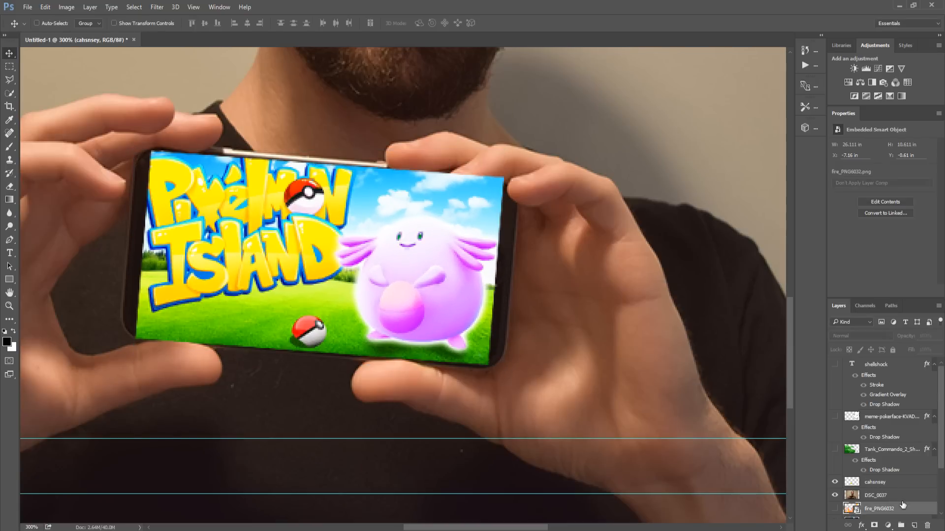
{"action": "left_click", "coordinate": [893, 496]}
{"action": "left_click", "coordinate": [834, 482]}
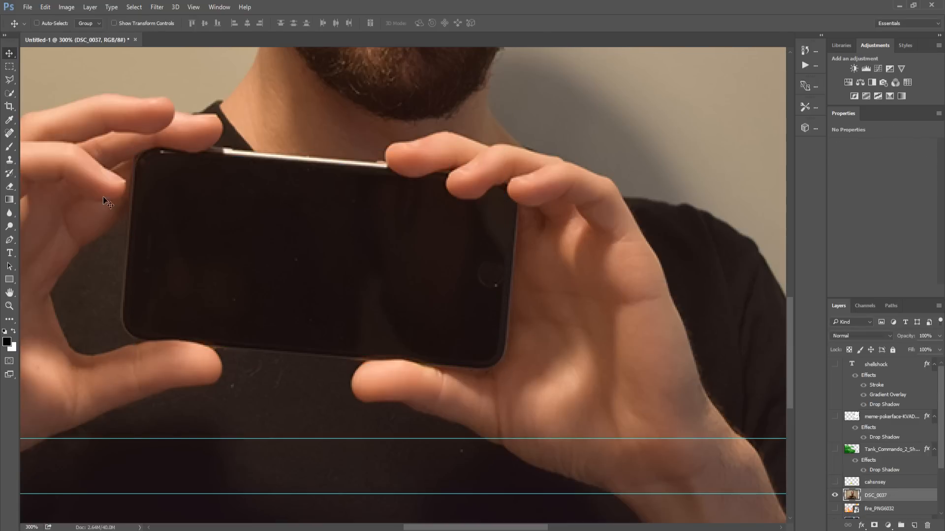
{"action": "left_click", "coordinate": [11, 95]}
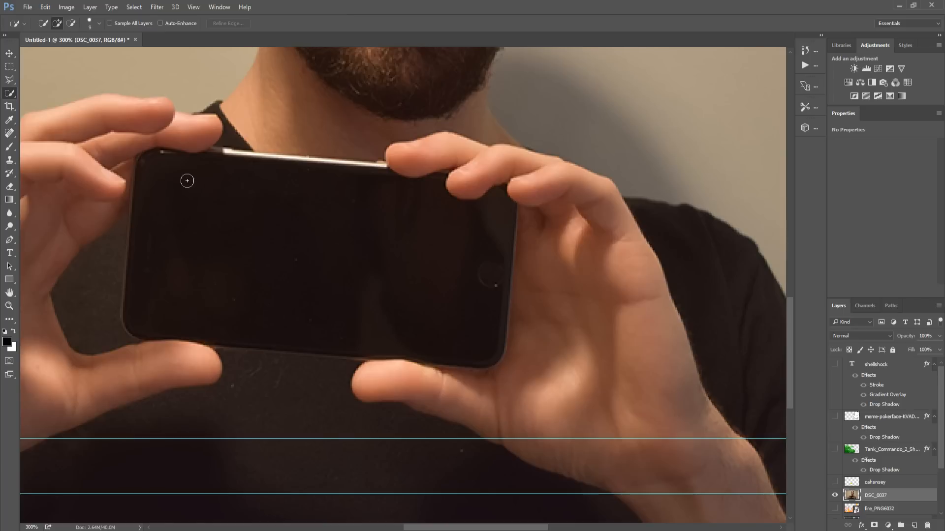
{"action": "left_click_drag", "start_coordinate": [204, 312], "coordinate": [369, 320]}
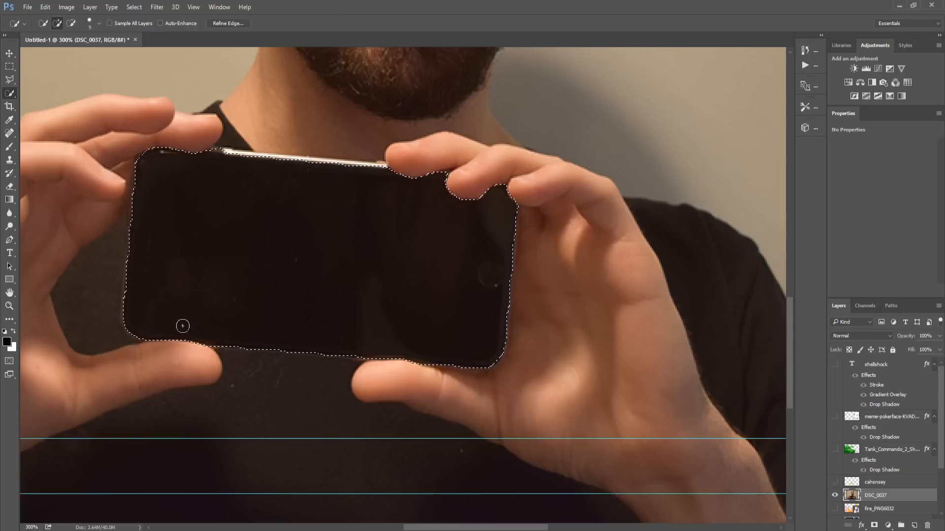
Step: Subtract the home button end of the phone from the selection, straightening the selection edge beside the button
{"action": "key", "text": "alt"}
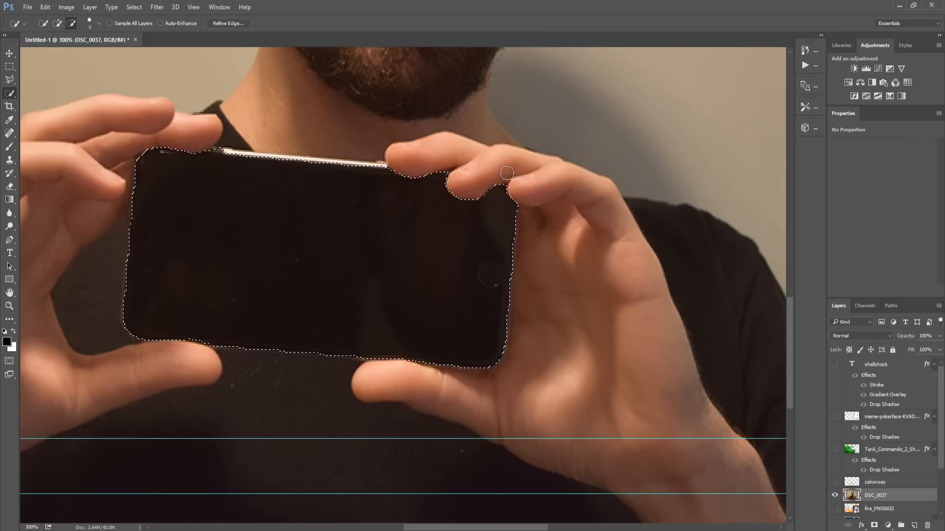
{"action": "mouse_move", "coordinate": [501, 225]}
{"action": "left_mouse_down"}
{"action": "mouse_move", "coordinate": [488, 247]}
{"action": "mouse_move", "coordinate": [489, 295]}
{"action": "left_mouse_up"}
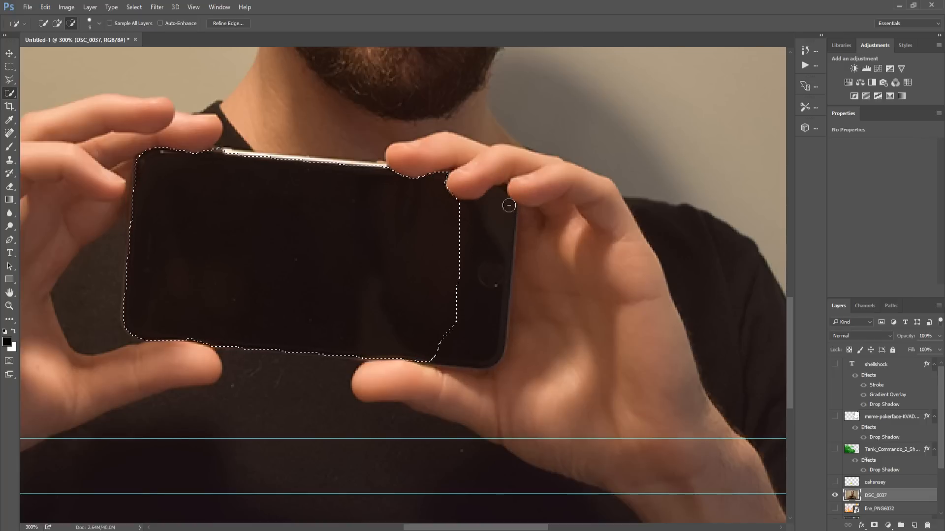
{"action": "left_click_drag", "start_coordinate": [466, 213], "coordinate": [457, 329]}
{"action": "key", "text": "alt"}
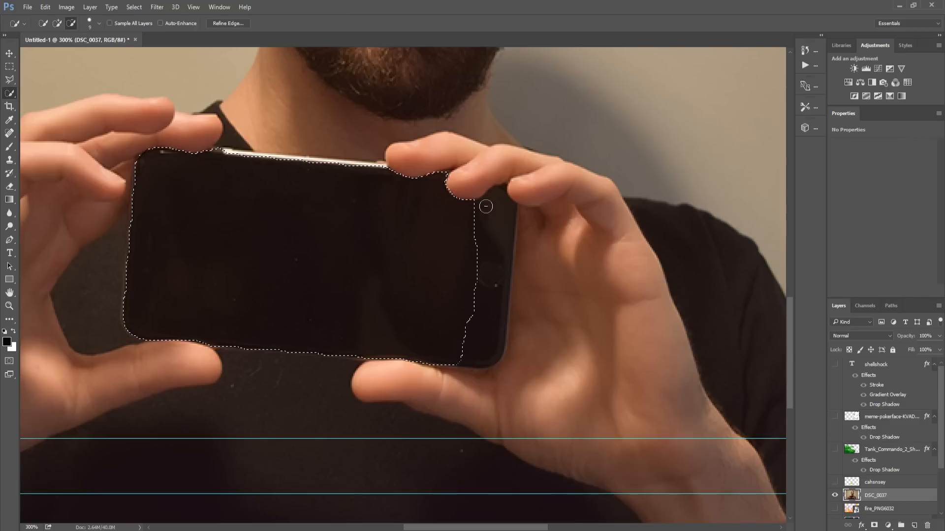
{"action": "left_click_drag", "start_coordinate": [457, 346], "coordinate": [457, 358]}
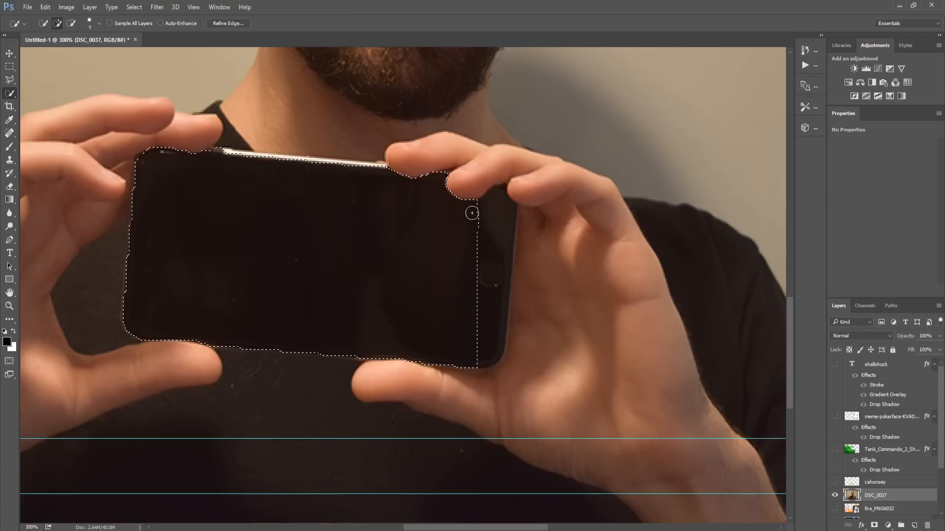
{"action": "key", "text": "alt"}
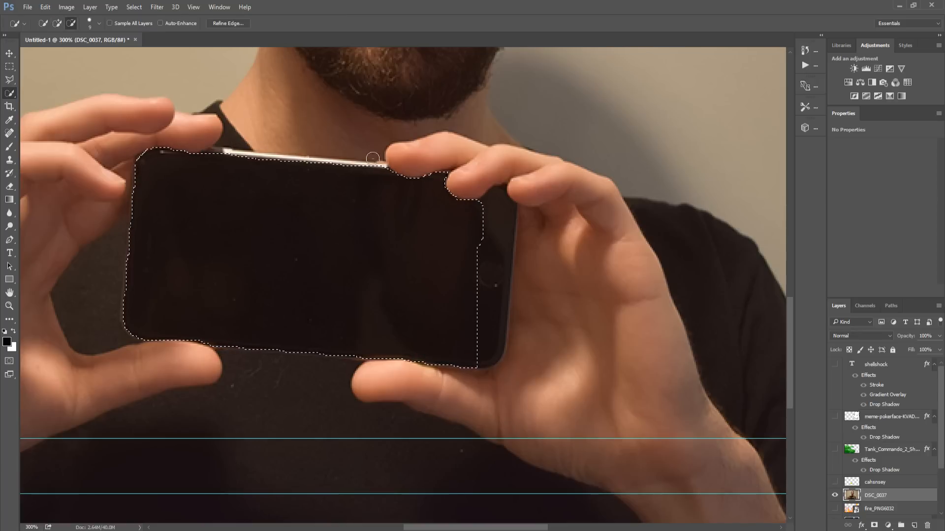
{"action": "key", "text": "alt"}
Step: Show the cahsnsey layer and paste the part of its image inside the phone selection as a new layer
{"action": "left_click", "coordinate": [835, 481]}
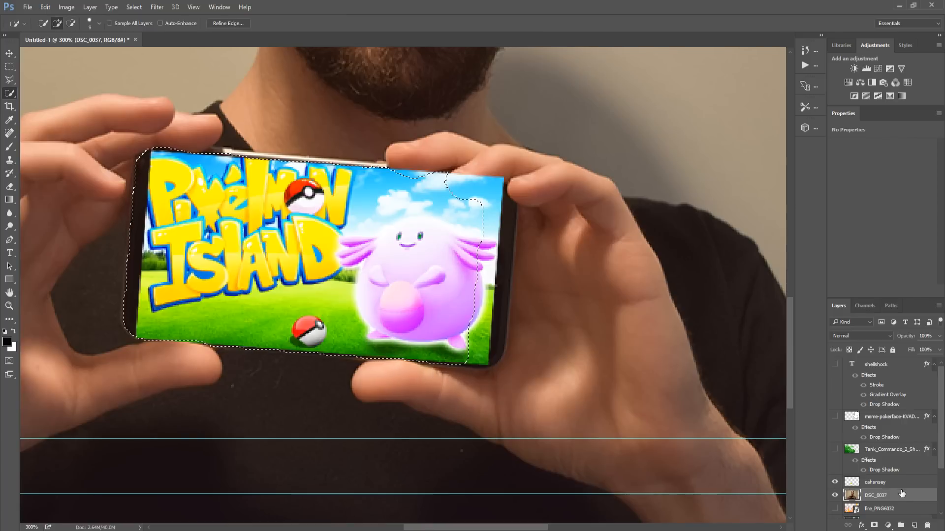
{"action": "left_click", "coordinate": [890, 487]}
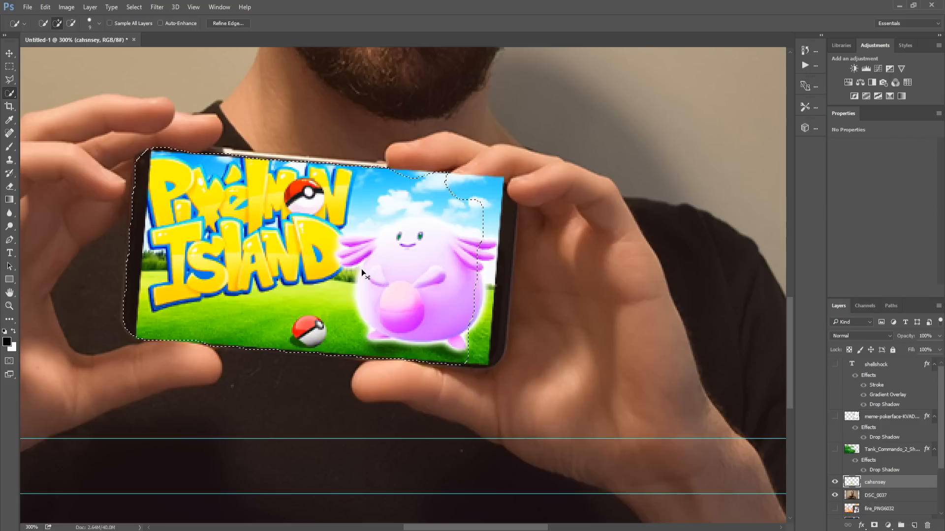
{"action": "key", "text": "ctrl+x"}
{"action": "key", "text": "ctrl+z"}
{"action": "key", "text": "ctrl+v"}
Step: Hide the original cahsnsey layer and select the pasted copy with the Move tool active
{"action": "key", "text": "v"}
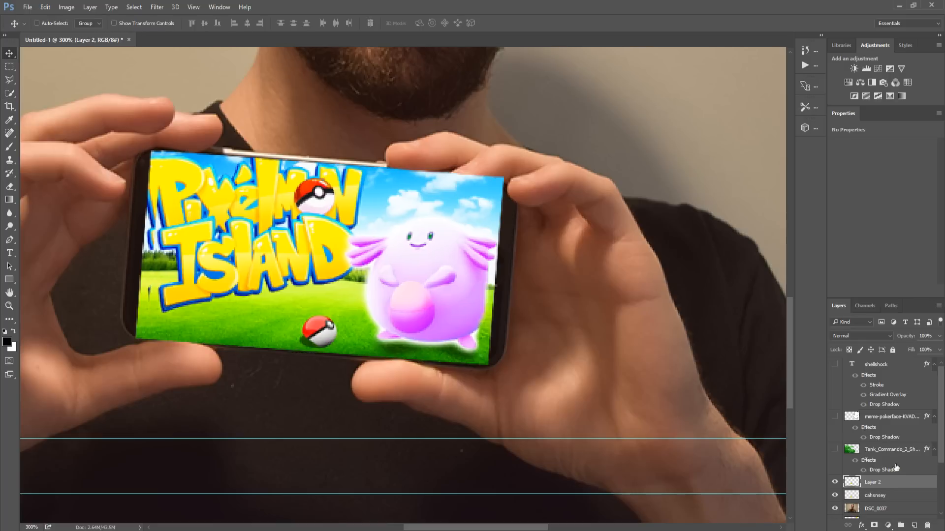
{"action": "left_click_drag", "start_coordinate": [421, 276], "coordinate": [407, 291]}
{"action": "key", "text": "ctrl+z"}
{"action": "left_click", "coordinate": [834, 496]}
{"action": "left_click", "coordinate": [872, 498]}
{"action": "left_click", "coordinate": [878, 487]}
Step: Nudge the pasted image into line with the phone's screen, so its cut-out edge follows the fingertips
{"action": "key", "text": "Left"}
{"action": "key", "text": "Left"}
{"action": "key", "text": "Left"}
{"action": "key", "text": "Down"}
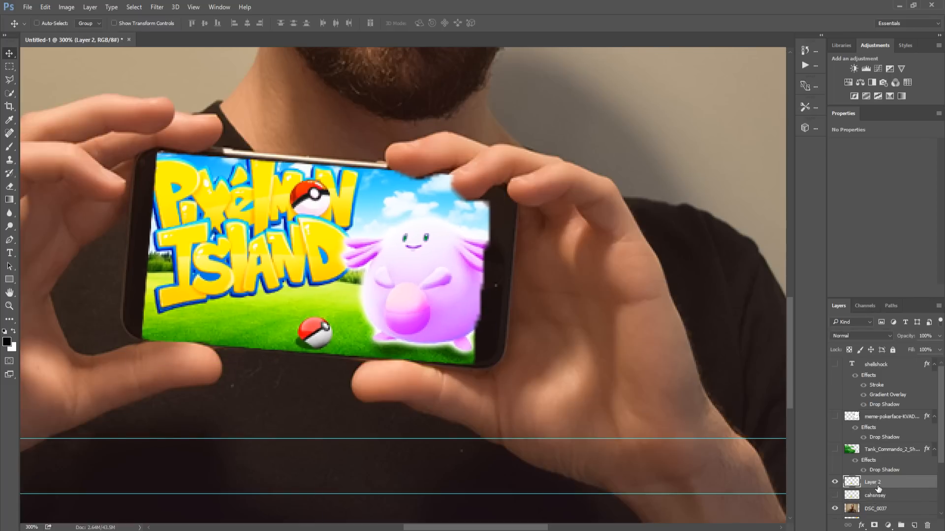
{"action": "key", "text": "Left"}
{"action": "key", "text": "Left"}
{"action": "key", "text": "Left"}
{"action": "key", "text": "Left"}
{"action": "key", "text": "Up"}
{"action": "key", "text": "Up"}
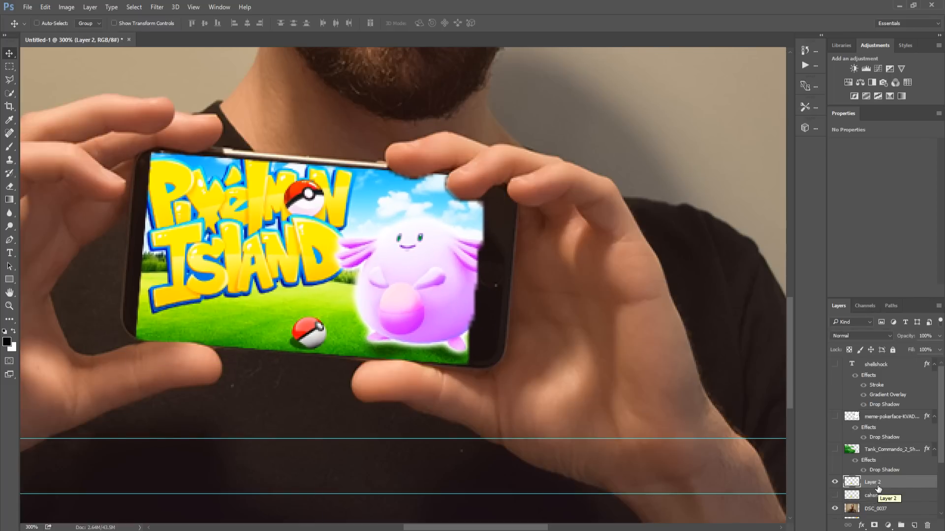
Step: Nudge the pasted phone-screen image slightly sideways and fine-tune its fit with Free Transform
{"action": "key", "text": "Left"}
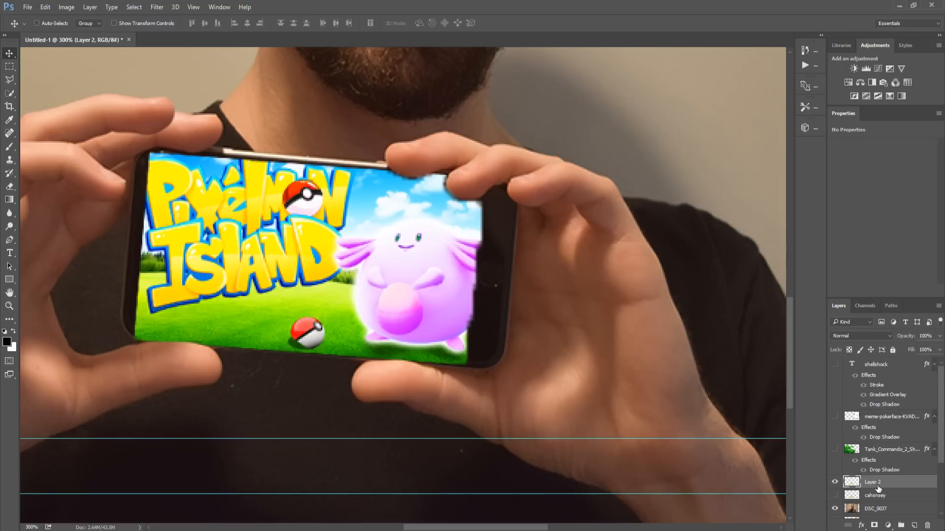
{"action": "key", "text": "ctrl+t"}
{"action": "left_click_drag", "start_coordinate": [135, 366], "coordinate": [135, 363]}
{"action": "key", "text": "Return"}
Step: Examine how the pasted image sits on the phone in the whole composition at different zoom levels
{"action": "key", "text": "ctrl+minus"}
{"action": "key", "text": "ctrl+minus"}
{"action": "key", "text": "ctrl+minus"}
{"action": "key", "text": "ctrl+minus"}
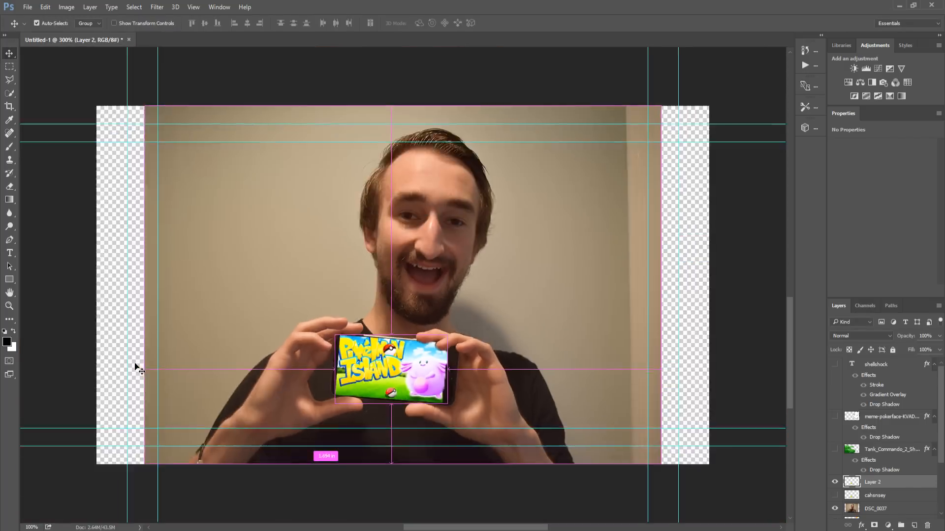
{"action": "key", "text": "ctrl+plus"}
{"action": "key", "text": "ctrl+minus"}
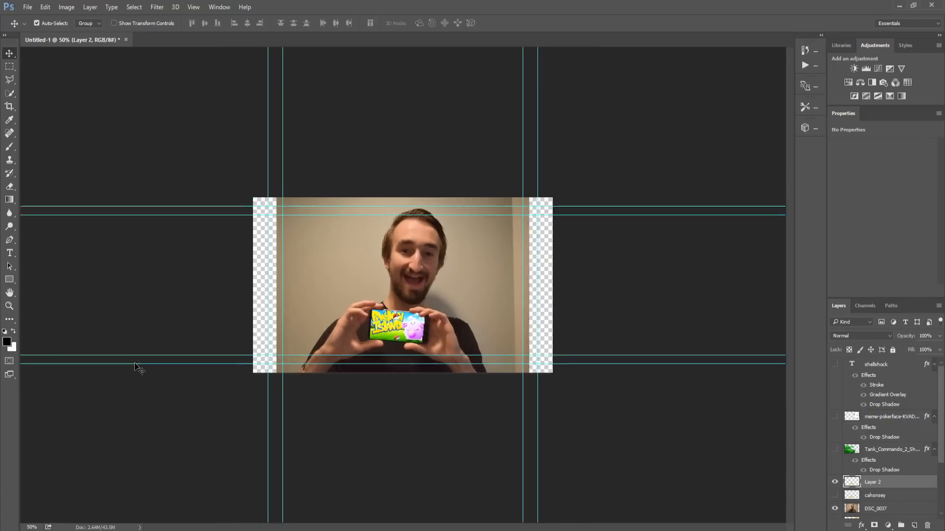
{"action": "key", "text": "ctrl+plus"}
{"action": "key", "text": "ctrl+plus"}
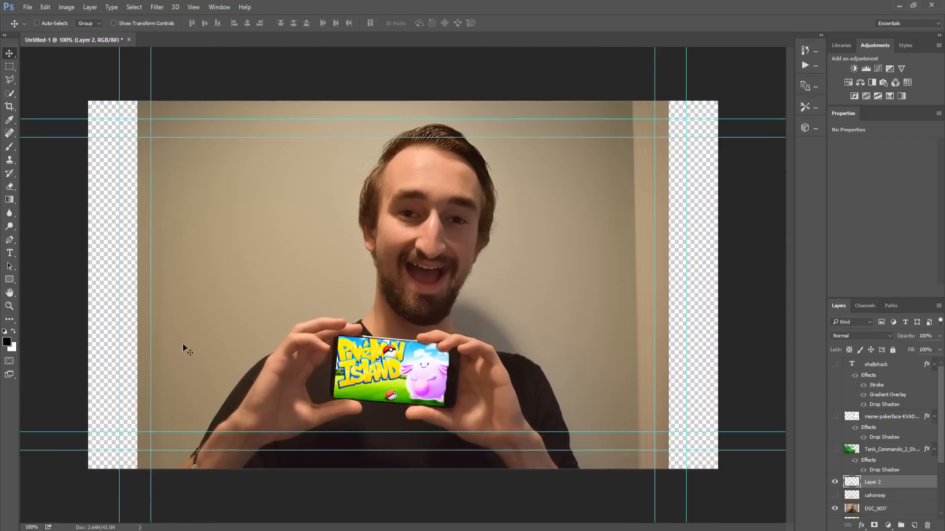
Step: Start a Warp on the pasted image and pull its upper corners and upper edge into line with the phone screen
{"action": "key", "text": "ctrl+plus"}
{"action": "key", "text": "ctrl+plus"}
{"action": "left_click_drag", "start_coordinate": [519, 419], "coordinate": [570, 183]}
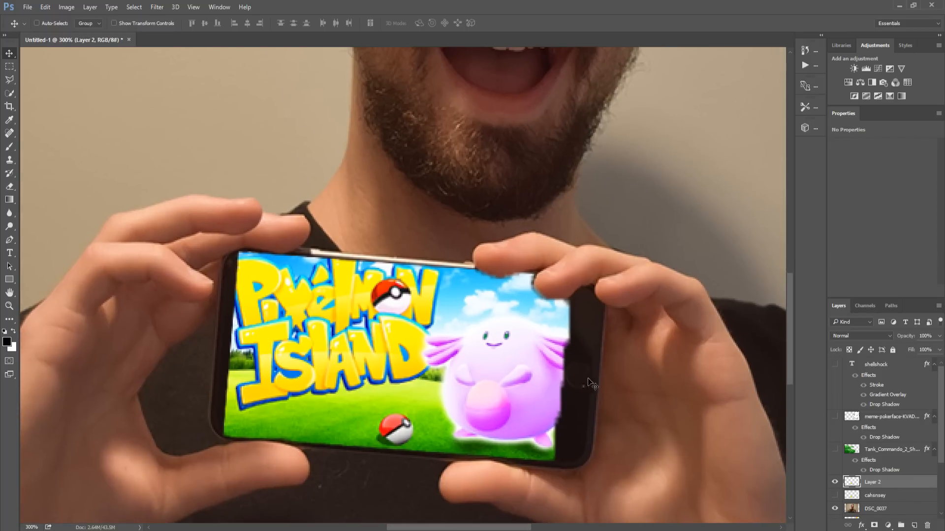
{"action": "left_click", "coordinate": [45, 7]}
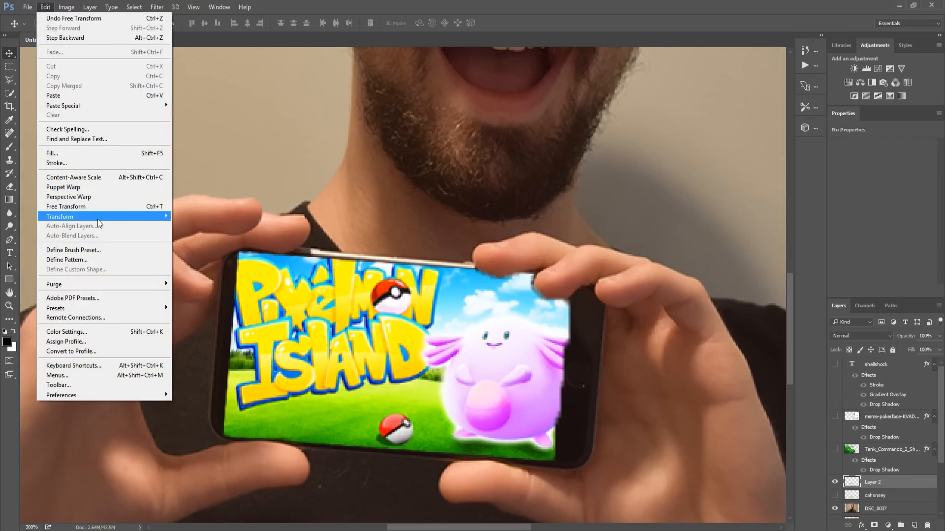
{"action": "mouse_move", "coordinate": [96, 219]}
{"action": "left_click", "coordinate": [207, 280]}
{"action": "left_click_drag", "start_coordinate": [224, 252], "coordinate": [219, 256]}
{"action": "left_click_drag", "start_coordinate": [339, 252], "coordinate": [311, 142]}
{"action": "mouse_move", "coordinate": [556, 161]}
{"action": "left_mouse_down"}
{"action": "mouse_move", "coordinate": [551, 169]}
{"action": "mouse_move", "coordinate": [558, 158]}
{"action": "left_mouse_up"}
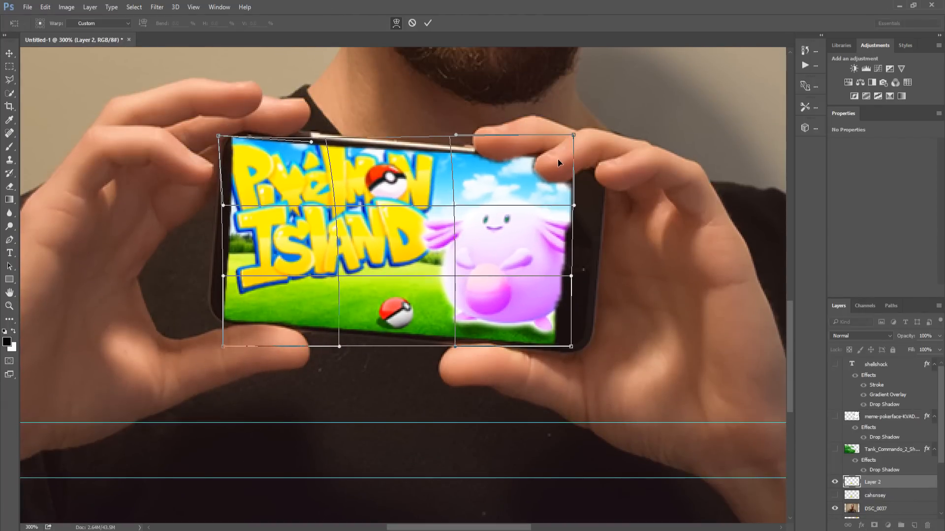
Step: Warp the image's right side and lower corners outward to fill the phone screen, and apply the warp
{"action": "left_click_drag", "start_coordinate": [577, 209], "coordinate": [575, 212]}
{"action": "left_click_drag", "start_coordinate": [570, 316], "coordinate": [583, 323]}
{"action": "left_click_drag", "start_coordinate": [320, 339], "coordinate": [318, 336]}
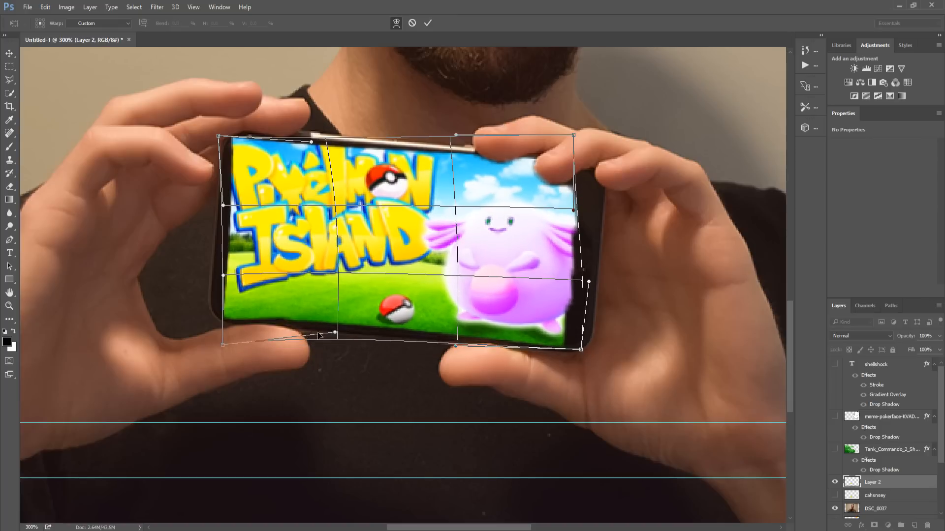
{"action": "left_click_drag", "start_coordinate": [238, 337], "coordinate": [232, 332]}
{"action": "left_click_drag", "start_coordinate": [223, 297], "coordinate": [220, 297]}
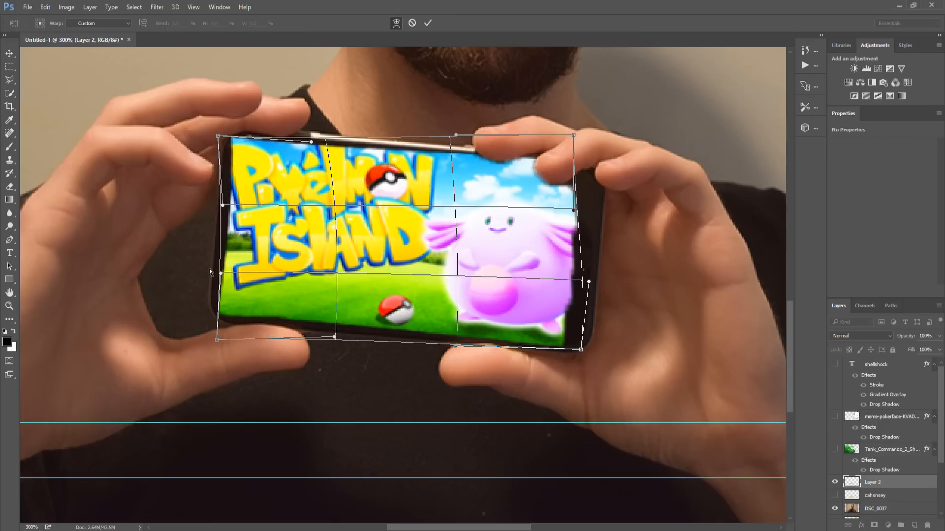
{"action": "key", "text": "Return"}
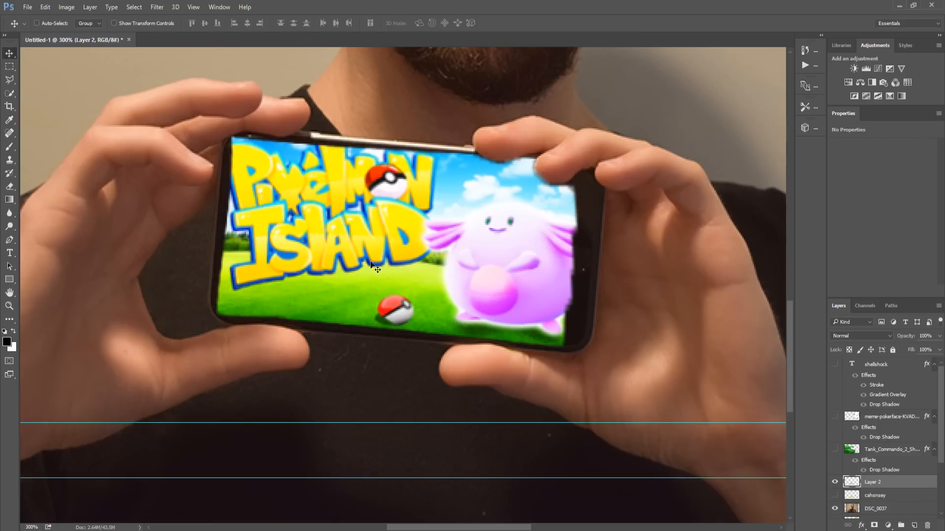
Step: Examine the warped phone-screen image close up and in the whole composition, checking its edges around the fingers
{"action": "key", "text": "ctrl+minus"}
{"action": "key", "text": "ctrl+minus"}
{"action": "key", "text": "ctrl+minus"}
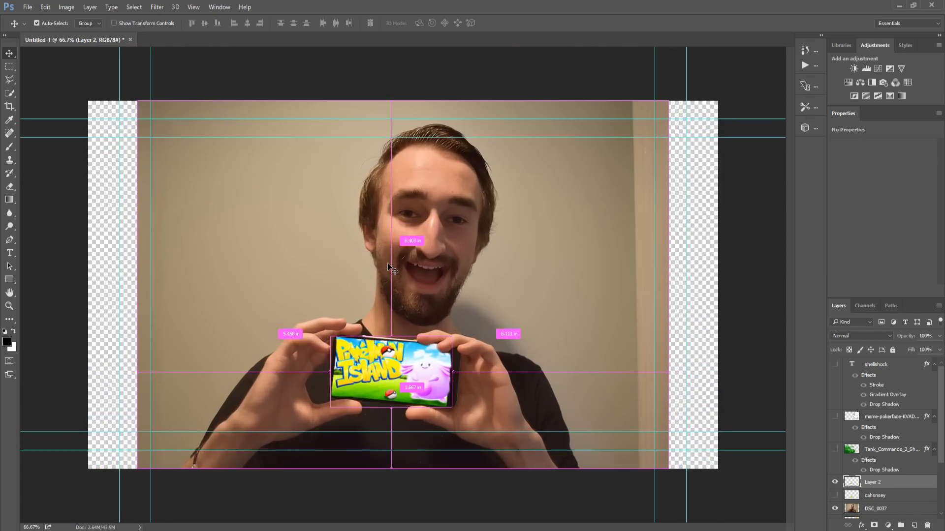
{"action": "key", "text": "ctrl+minus"}
{"action": "key", "text": "ctrl+plus"}
{"action": "key", "text": "ctrl+plus"}
{"action": "key", "text": "ctrl+plus"}
{"action": "key", "text": "ctrl+plus"}
{"action": "key", "text": "ctrl+minus"}
{"action": "key", "text": "ctrl+minus"}
{"action": "key", "text": "ctrl+minus"}
{"action": "key", "text": "ctrl+minus"}
{"action": "key", "text": "ctrl+plus"}
{"action": "key", "text": "ctrl+plus"}
{"action": "key", "text": "ctrl+plus"}
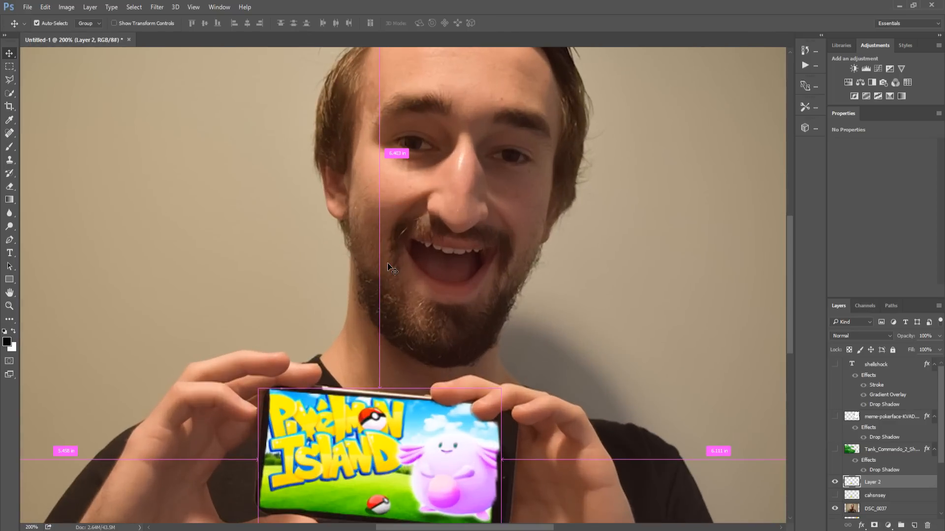
{"action": "key", "text": "ctrl+plus"}
{"action": "left_click_drag", "start_coordinate": [388, 263], "coordinate": [400, 45]}
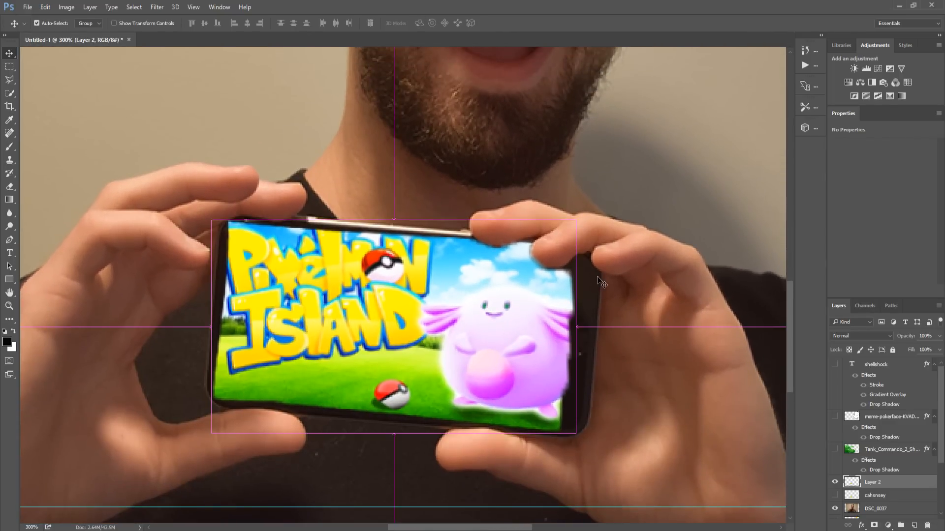
{"action": "key", "text": "ctrl+minus"}
{"action": "key", "text": "ctrl+minus"}
{"action": "key", "text": "ctrl+minus"}
{"action": "key", "text": "ctrl+minus"}
{"action": "key", "text": "ctrl+minus"}
{"action": "key", "text": "ctrl"}
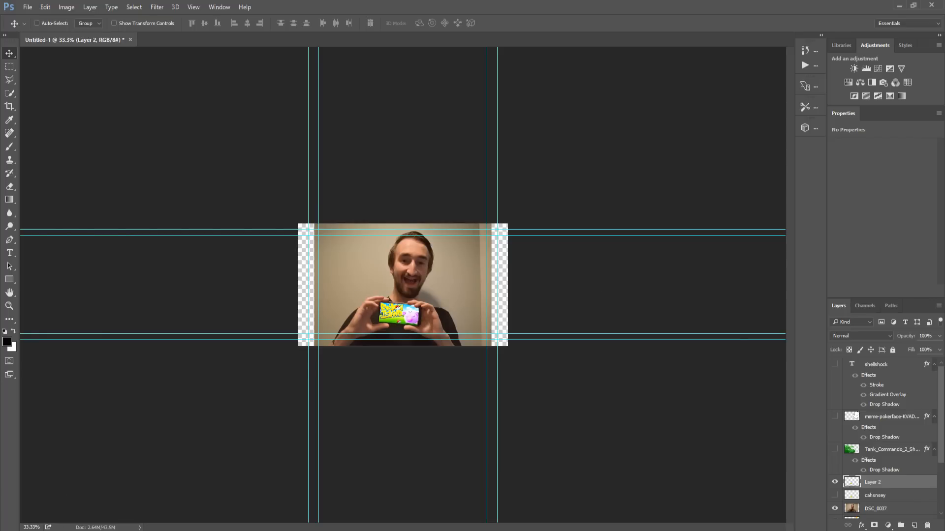
Step: Switch to the browser, review the thumbnails on the GameGrumps YouTube videos page at a smaller page zoom, and put the browser away
{"action": "mouse_move", "coordinate": [79, 529]}
{"action": "mouse_move", "coordinate": [243, 499]}
{"action": "left_click_drag", "start_coordinate": [0, 147], "coordinate": [347, 0]}
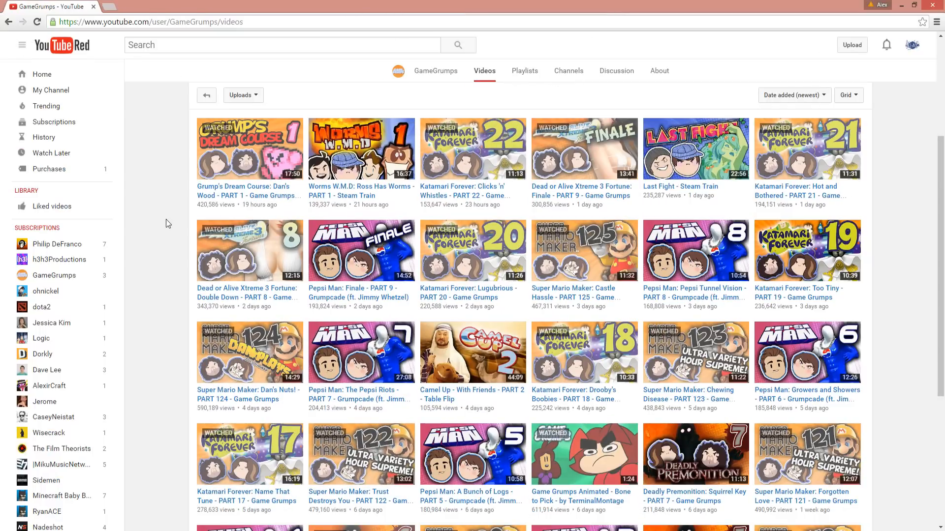
{"action": "key", "text": "ctrl+minus"}
{"action": "key", "text": "ctrl+minus"}
{"action": "key", "text": "ctrl+plus"}
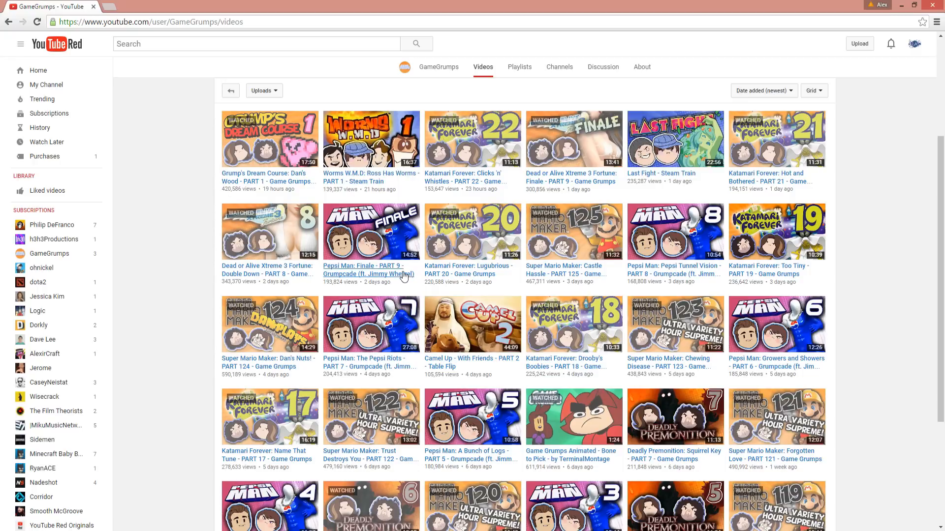
{"action": "left_click", "coordinate": [900, 5]}
{"action": "scroll", "coordinate": [476, 241], "scroll_direction": "down", "scroll_amount": 1}
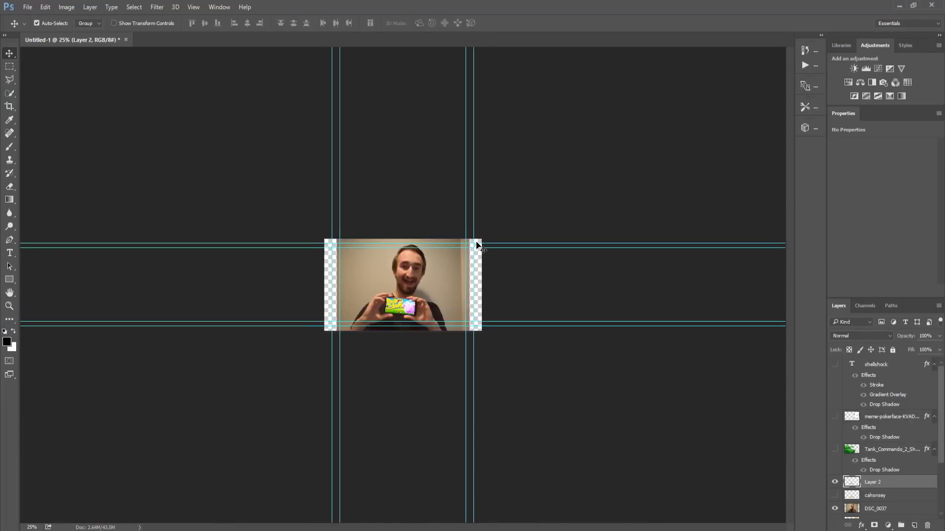
{"action": "scroll", "coordinate": [476, 241], "scroll_direction": "down", "scroll_amount": 1}
{"action": "scroll", "coordinate": [476, 241], "scroll_direction": "up", "scroll_amount": 1}
{"action": "left_click", "coordinate": [899, 5]}
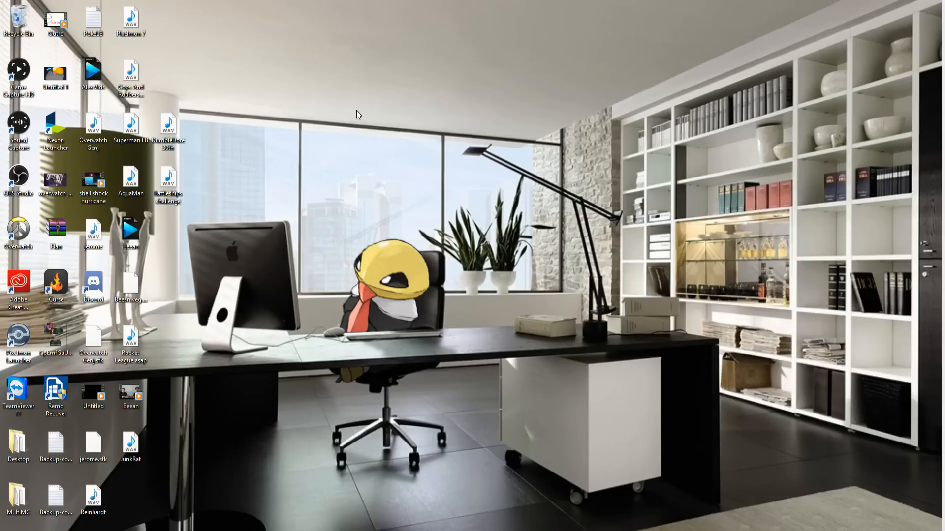
{"action": "left_click_drag", "start_coordinate": [0, 127], "coordinate": [333, 124]}
{"action": "left_click", "coordinate": [360, 482]}
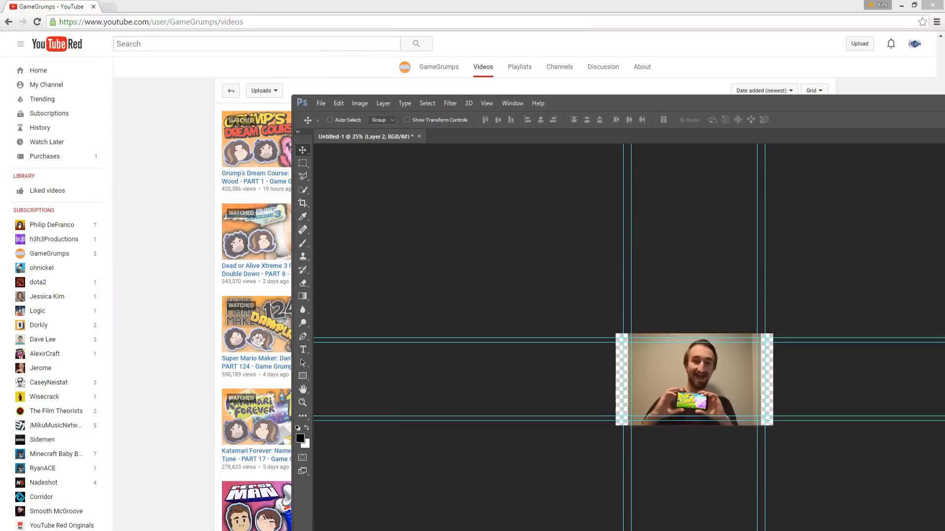
{"action": "left_click_drag", "start_coordinate": [944, 101], "coordinate": [768, 128]}
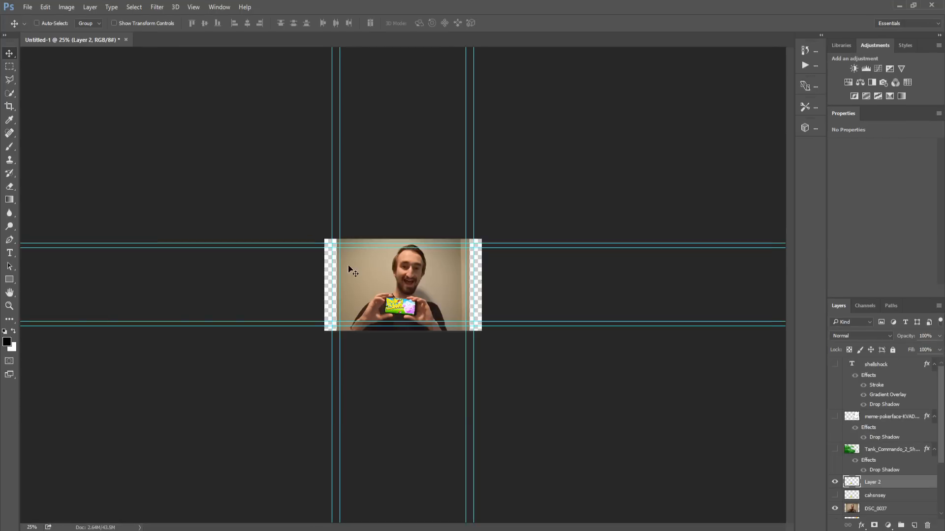
Step: Examine the phone composite in Photoshop at thumbnail size, close up and at 100% zoom
{"action": "key", "text": "ctrl+minus"}
{"action": "key", "text": "ctrl+plus"}
{"action": "key", "text": "ctrl+plus"}
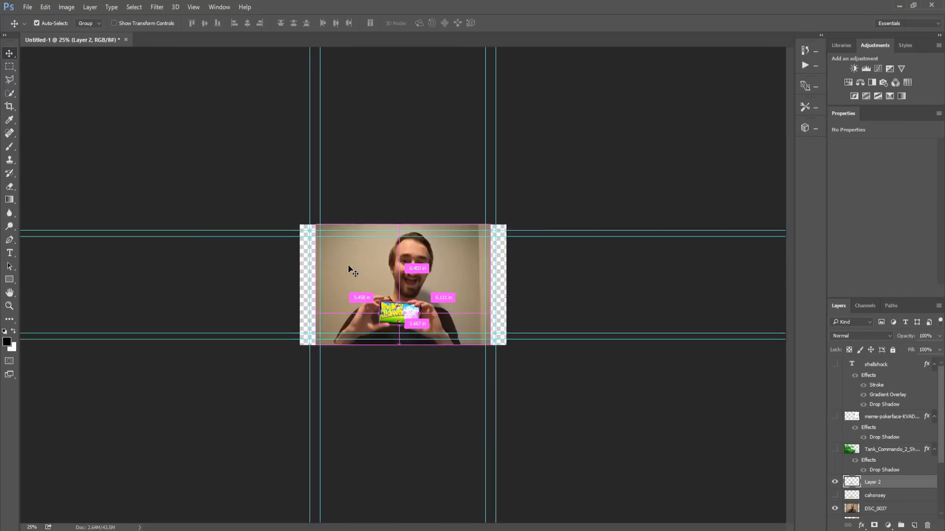
{"action": "key", "text": "ctrl+plus"}
{"action": "key", "text": "ctrl+plus"}
{"action": "key", "text": "ctrl+plus"}
{"action": "key", "text": "ctrl+plus"}
{"action": "key", "text": "ctrl+plus"}
{"action": "key", "text": "ctrl+minus"}
{"action": "key", "text": "ctrl+minus"}
{"action": "key", "text": "ctrl+minus"}
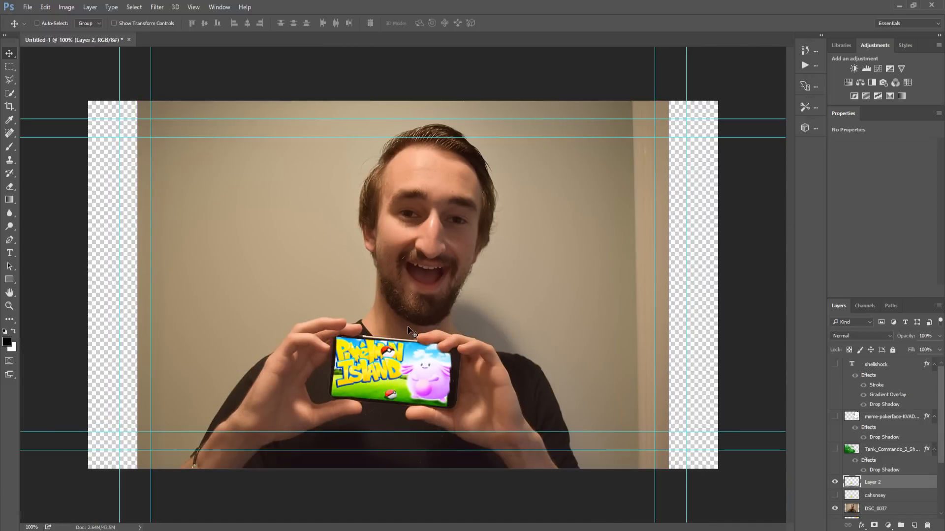
Step: Hide the Layer 2, cahsnsey and DSC_0037 layers and show the fire_PNG6032, Layer 1 and maxresdefault (9) layers
{"action": "left_click", "coordinate": [834, 482]}
{"action": "left_click", "coordinate": [834, 495]}
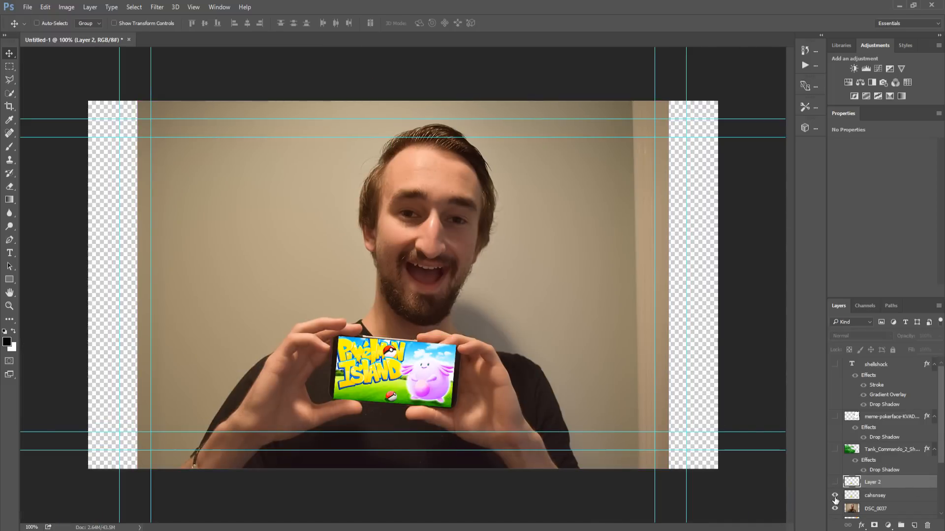
{"action": "left_click", "coordinate": [835, 496]}
{"action": "scroll", "coordinate": [835, 500], "scroll_direction": "down", "scroll_amount": 4}
{"action": "left_click", "coordinate": [835, 456]}
{"action": "left_click", "coordinate": [835, 456]}
{"action": "left_click", "coordinate": [834, 456]}
{"action": "left_click", "coordinate": [835, 430]}
{"action": "left_click", "coordinate": [835, 443]}
{"action": "left_click", "coordinate": [835, 499]}
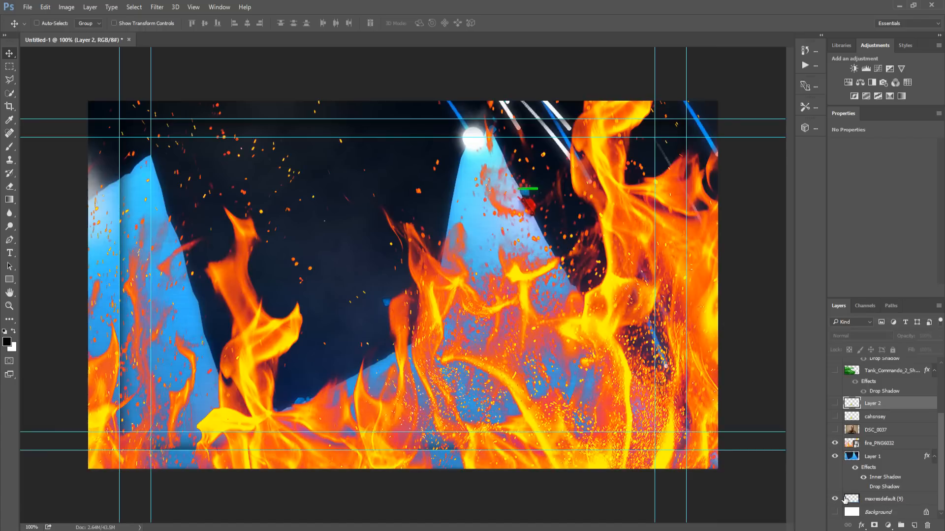
Step: Show the Tank_Commando_2, meme-pokerface and shellshock text layers to restore the full thumbnail
{"action": "scroll", "coordinate": [842, 487], "scroll_direction": "up", "scroll_amount": 3}
{"action": "left_click", "coordinate": [834, 450]}
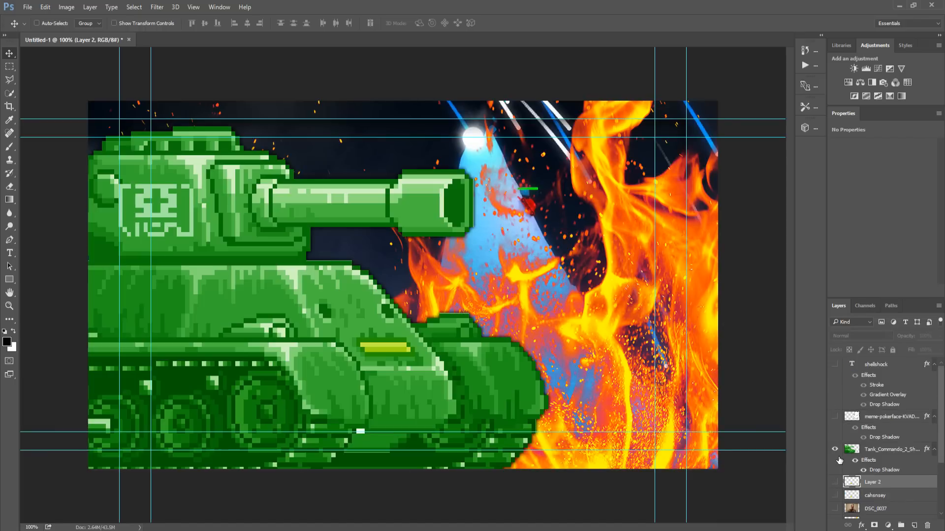
{"action": "left_click", "coordinate": [835, 416]}
{"action": "left_click", "coordinate": [835, 364]}
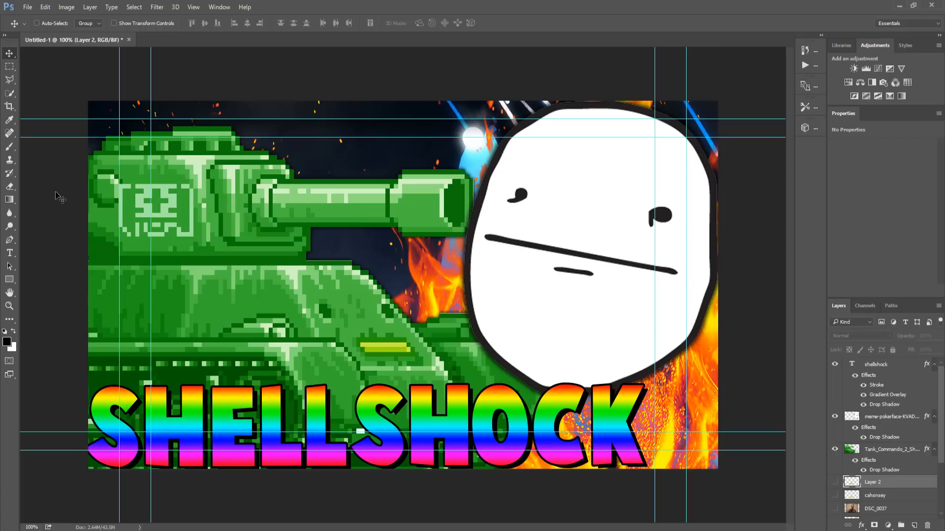
Step: Add the text "fsdafasf" across the tank and move its layer above the shellshock layer
{"action": "key", "text": "t"}
{"action": "left_click", "coordinate": [205, 246]}
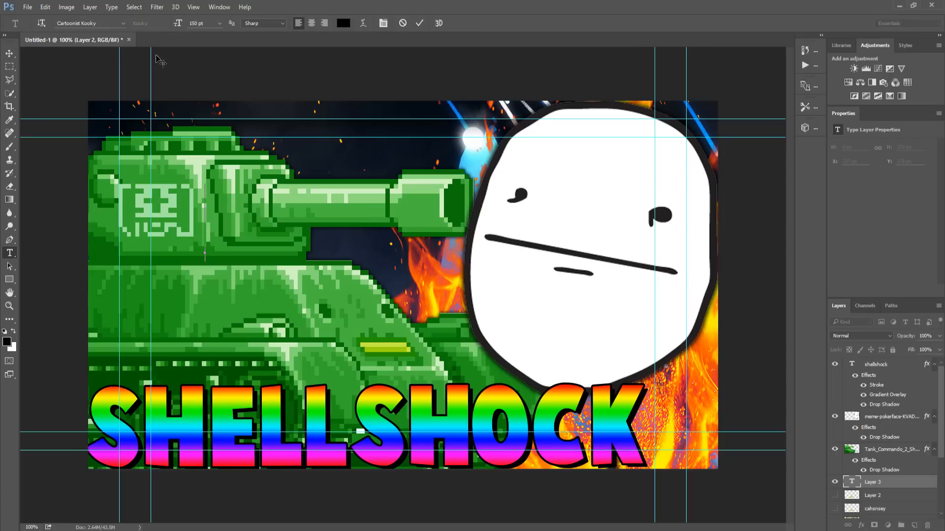
{"action": "type", "text": "fsdafasf"}
{"action": "key", "text": "ctrl+Return"}
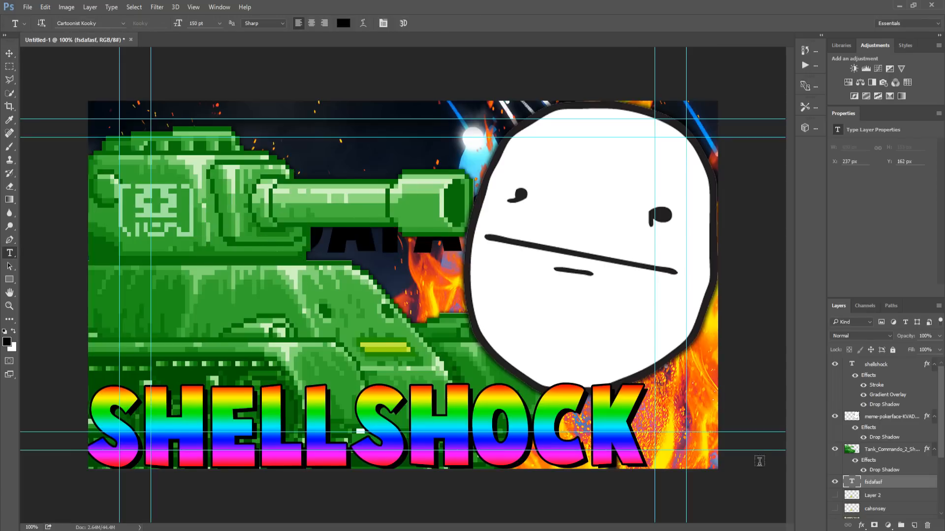
{"action": "left_click_drag", "start_coordinate": [871, 486], "coordinate": [881, 362]}
{"action": "key", "text": "v"}
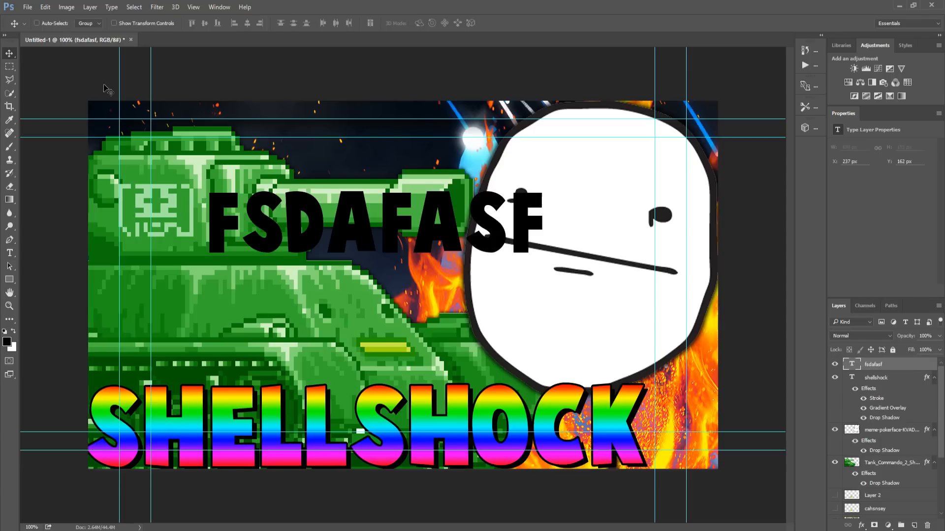
Step: Browse the fonts for the fsdafasf text, try a size of 18 pt and set it back to 150 pt
{"action": "double_click", "coordinate": [850, 365]}
{"action": "left_click", "coordinate": [123, 23]}
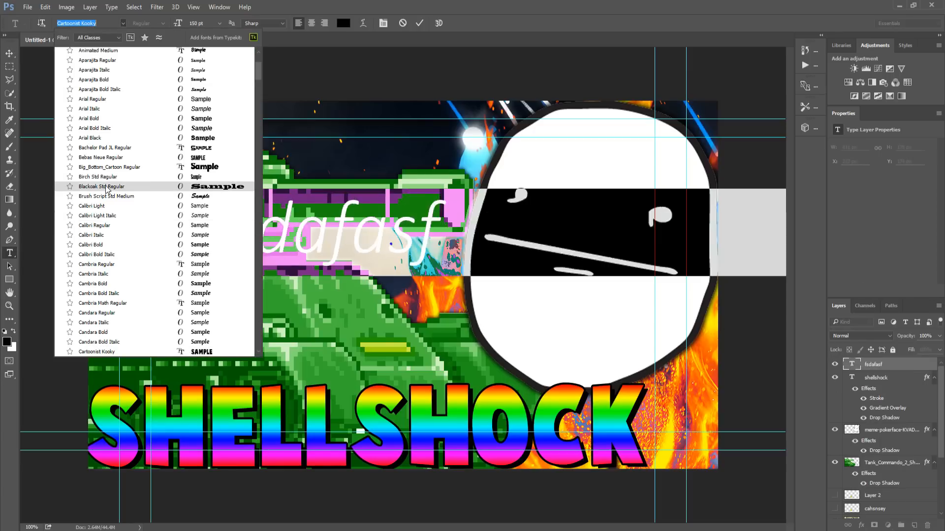
{"action": "left_click", "coordinate": [119, 25]}
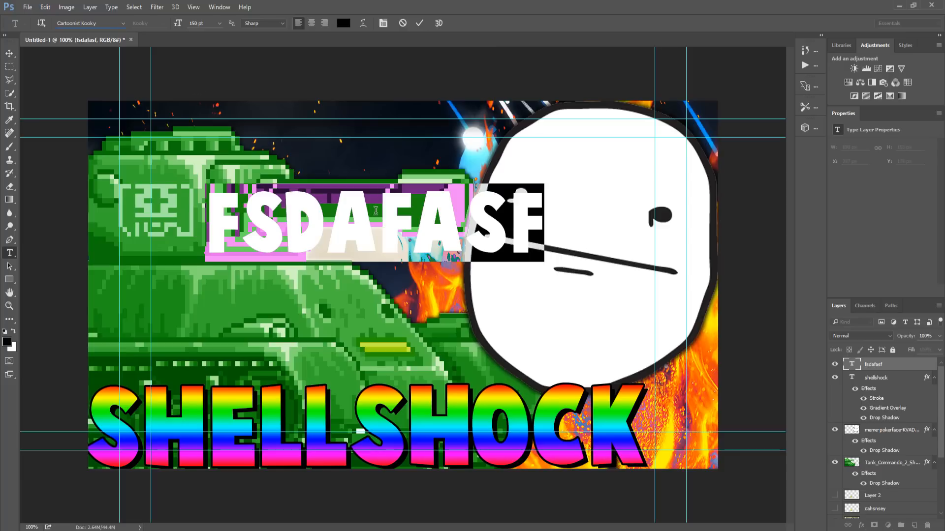
{"action": "left_click", "coordinate": [219, 23]}
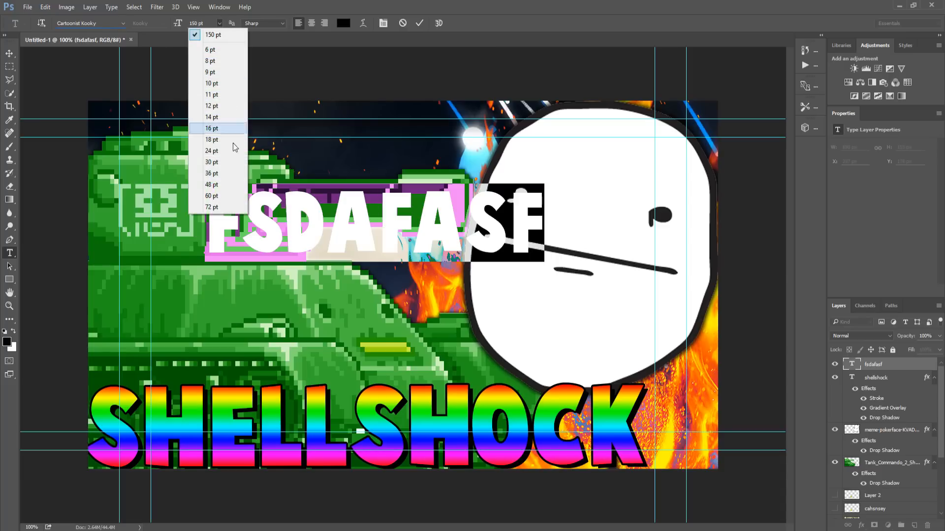
{"action": "left_click", "coordinate": [220, 140]}
{"action": "left_click", "coordinate": [219, 24]}
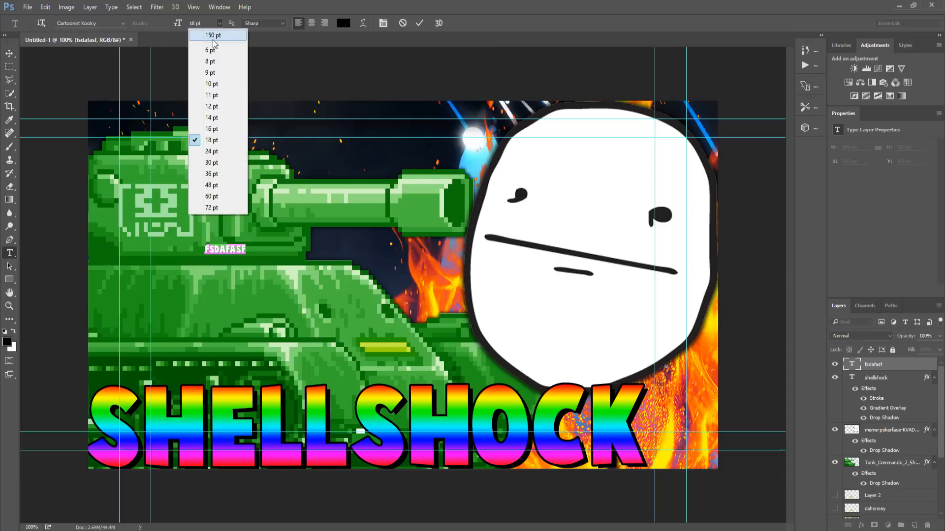
{"action": "left_click", "coordinate": [212, 38]}
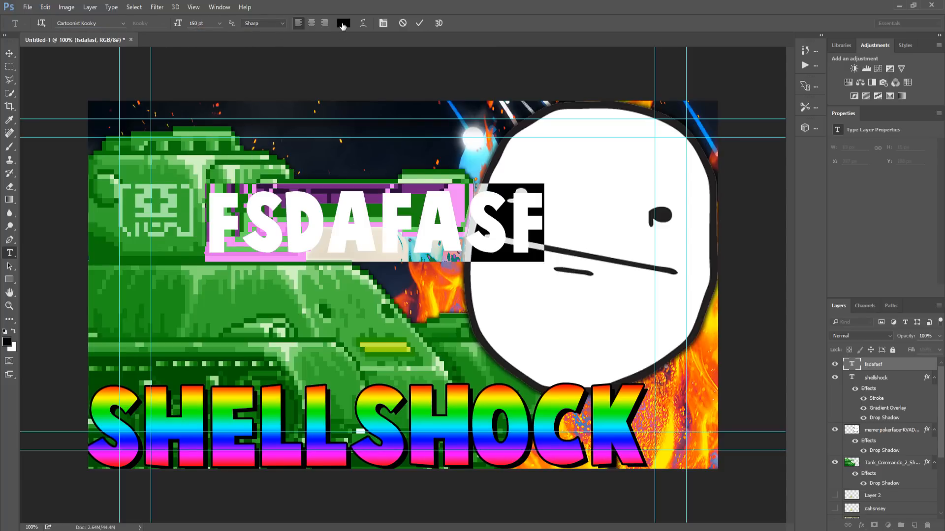
Step: Try centre alignment on the fsdafasf text, return it to left alignment and finish editing the text
{"action": "left_click", "coordinate": [311, 23]}
{"action": "left_click", "coordinate": [299, 23]}
{"action": "key", "text": "ctrl+Return"}
{"action": "key", "text": "v"}
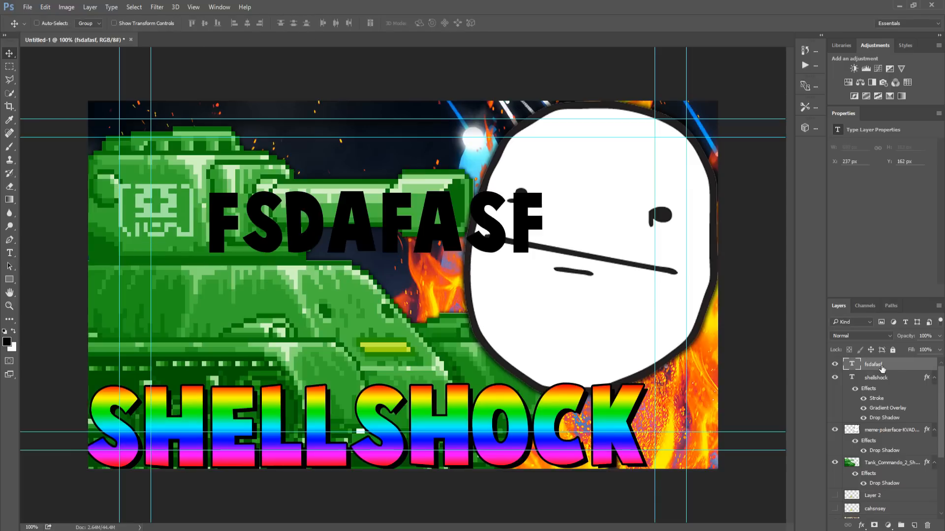
Step: Try out the Inner Glow and Gradient Overlay options in the fsdafasf layer's style settings and cancel the changes
{"action": "double_click", "coordinate": [904, 364]}
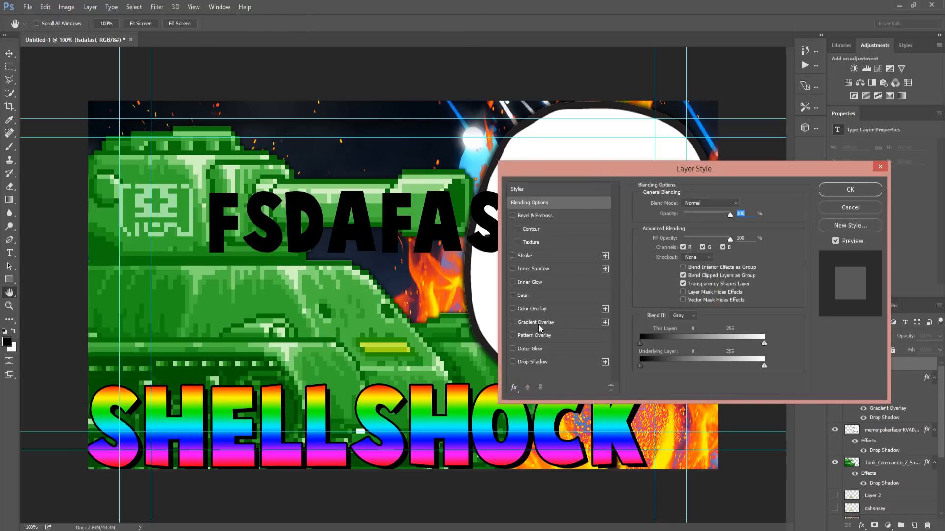
{"action": "left_click", "coordinate": [534, 284]}
{"action": "left_click", "coordinate": [513, 283]}
{"action": "left_click", "coordinate": [513, 322]}
{"action": "left_click", "coordinate": [513, 322]}
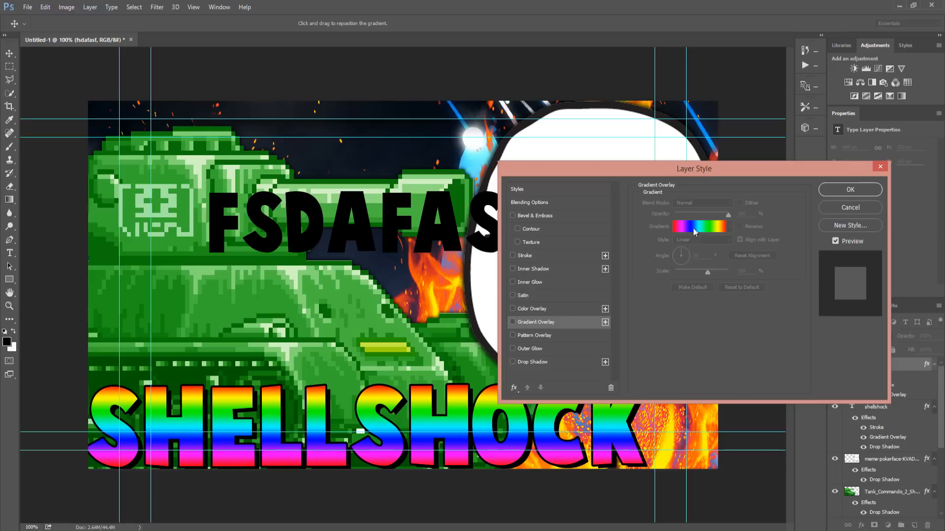
{"action": "key", "text": "Escape"}
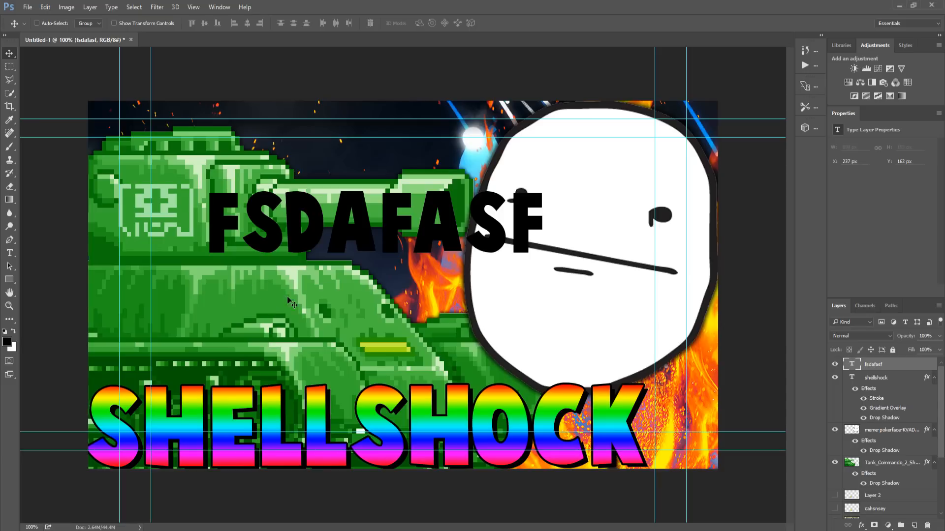
Step: Hide all the layers, from the fsdafasf text down to maxresdefault (9), to leave an empty canvas
{"action": "left_click_drag", "start_coordinate": [835, 365], "coordinate": [836, 481]}
{"action": "scroll", "coordinate": [837, 481], "scroll_direction": "down", "scroll_amount": 5}
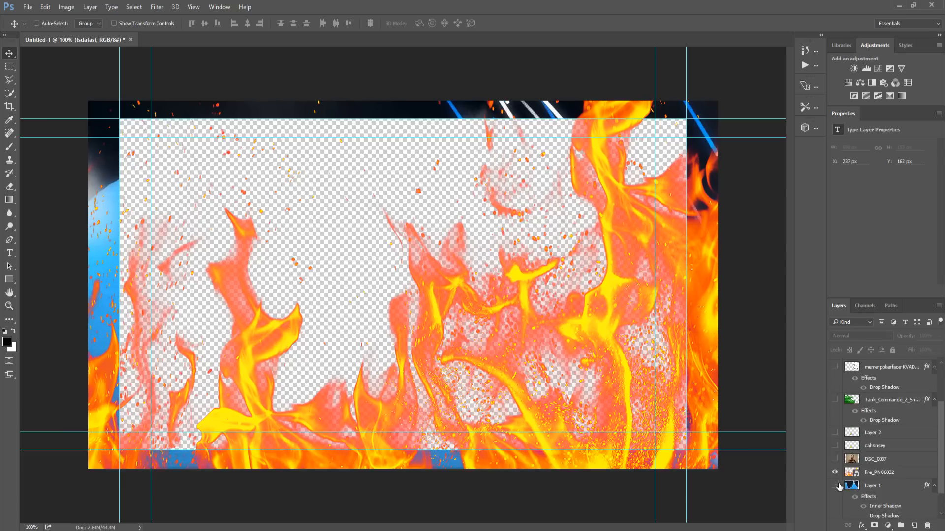
{"action": "left_click", "coordinate": [835, 443]}
{"action": "left_click", "coordinate": [834, 499]}
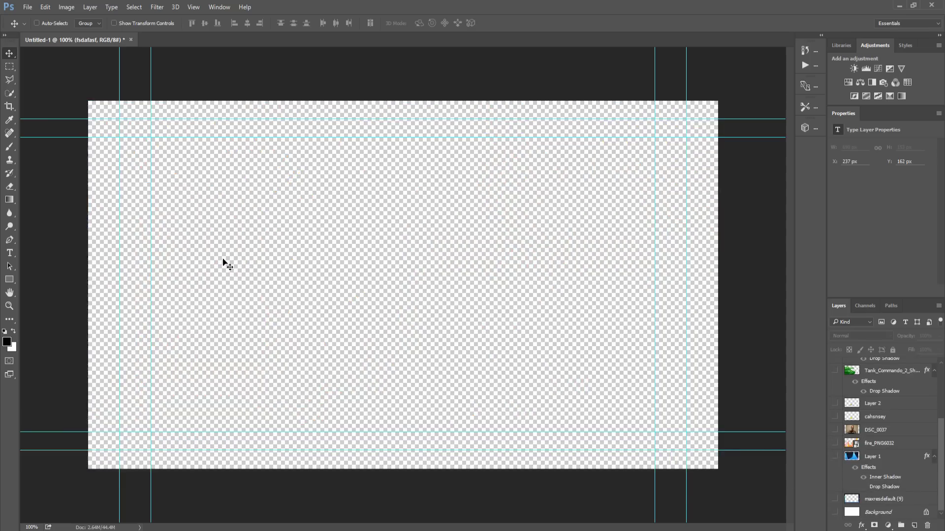
Step: Add the text "dad" in black Cartoonist Kooky at 150 pt on the upper part of the empty canvas
{"action": "key", "text": "t"}
{"action": "left_click", "coordinate": [170, 248]}
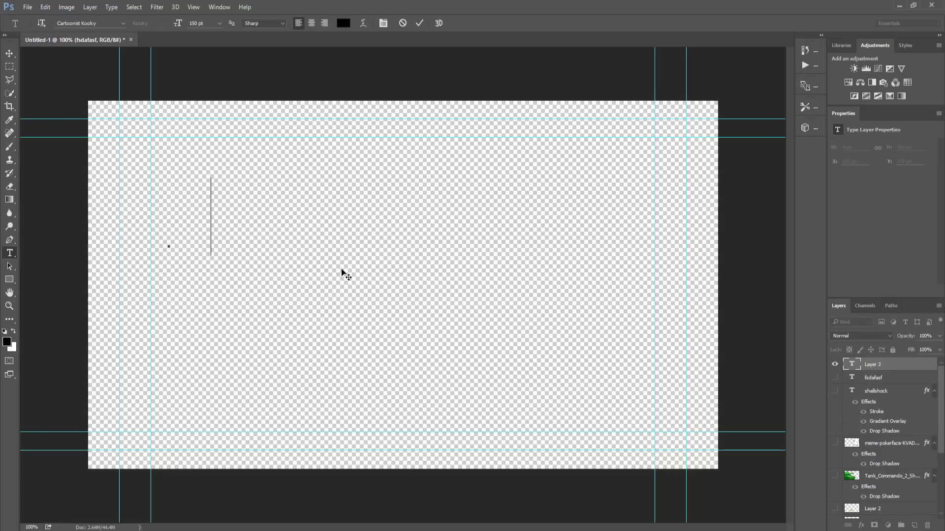
{"action": "type", "text": "dad"}
{"action": "key", "text": "ctrl+Return"}
{"action": "key", "text": "v"}
Step: Show the rulers and scale the dad text up proportionally to about 438% so it fills most of the canvas
{"action": "key", "text": "ctrl+r"}
{"action": "key", "text": "ctrl+t"}
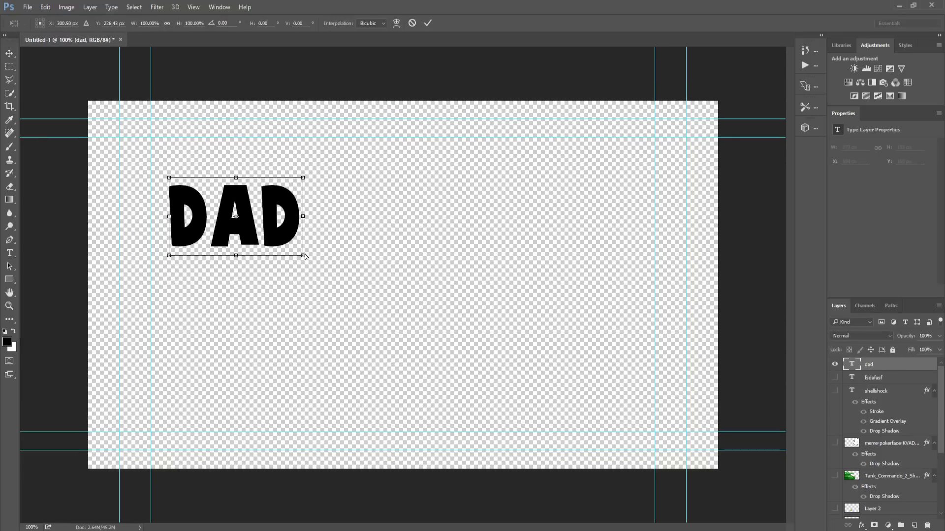
{"action": "left_click_drag", "start_coordinate": [306, 261], "coordinate": [761, 524]}
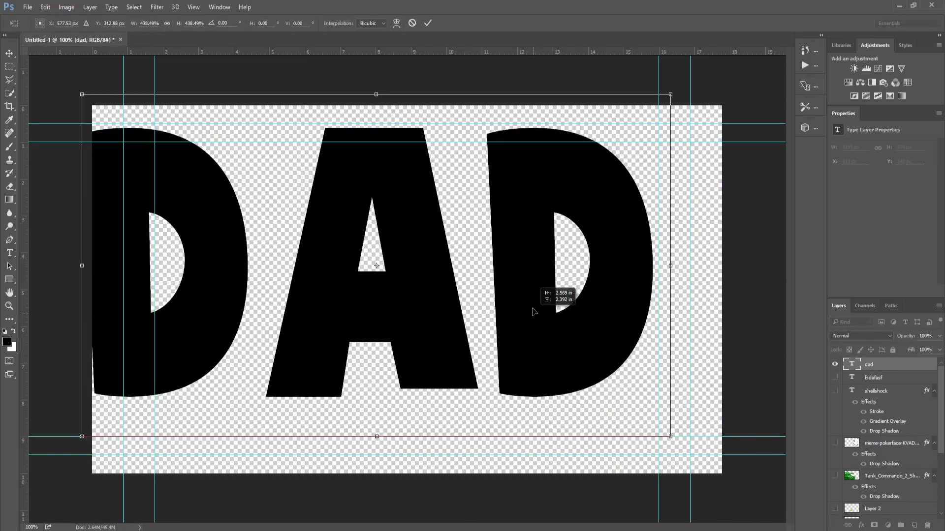